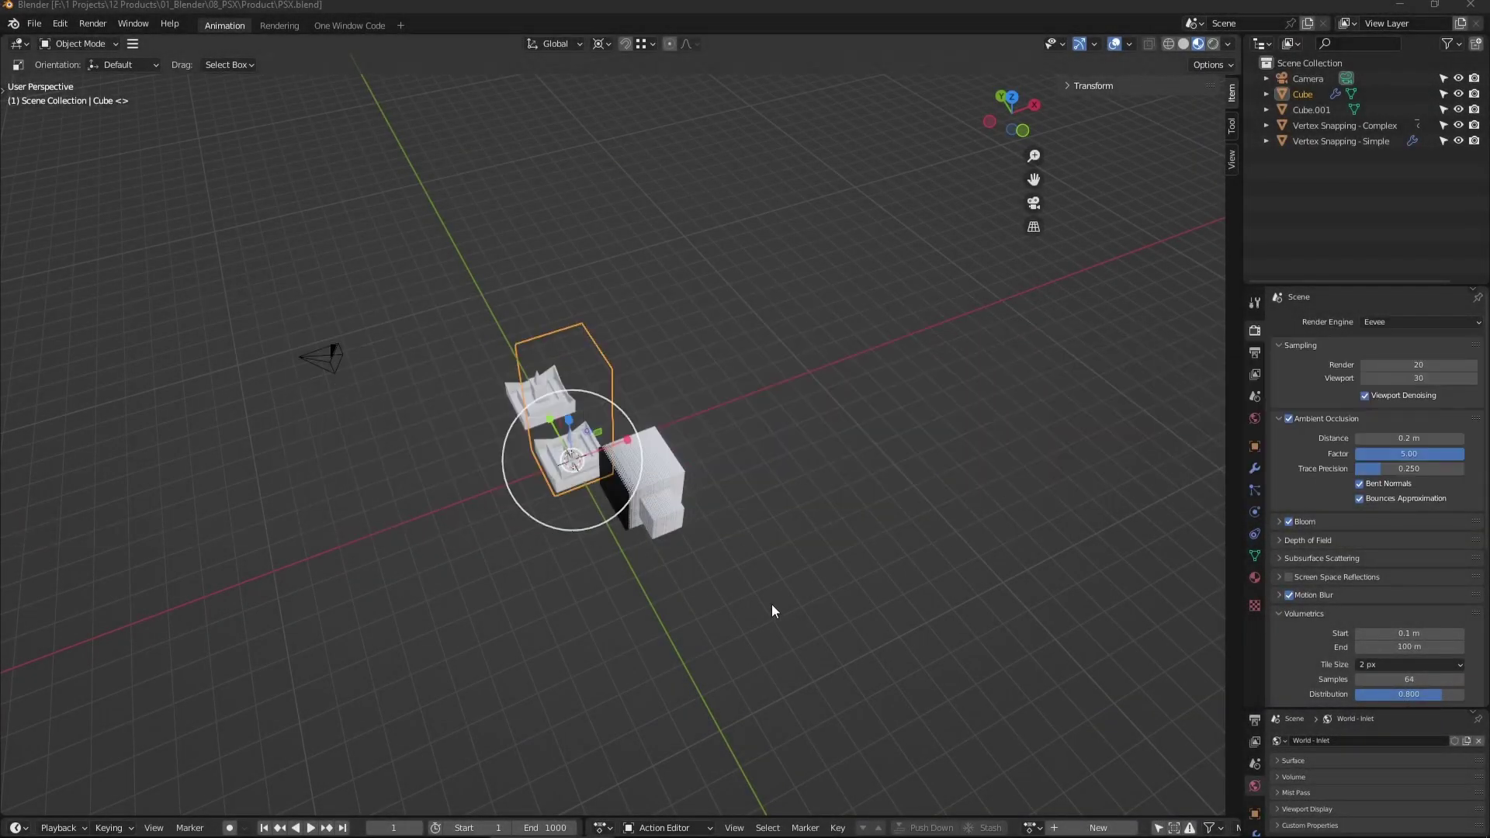
- Orbit and zoom the viewport in toward the dithered cube
middle_drag(785, 609, 731, 575)
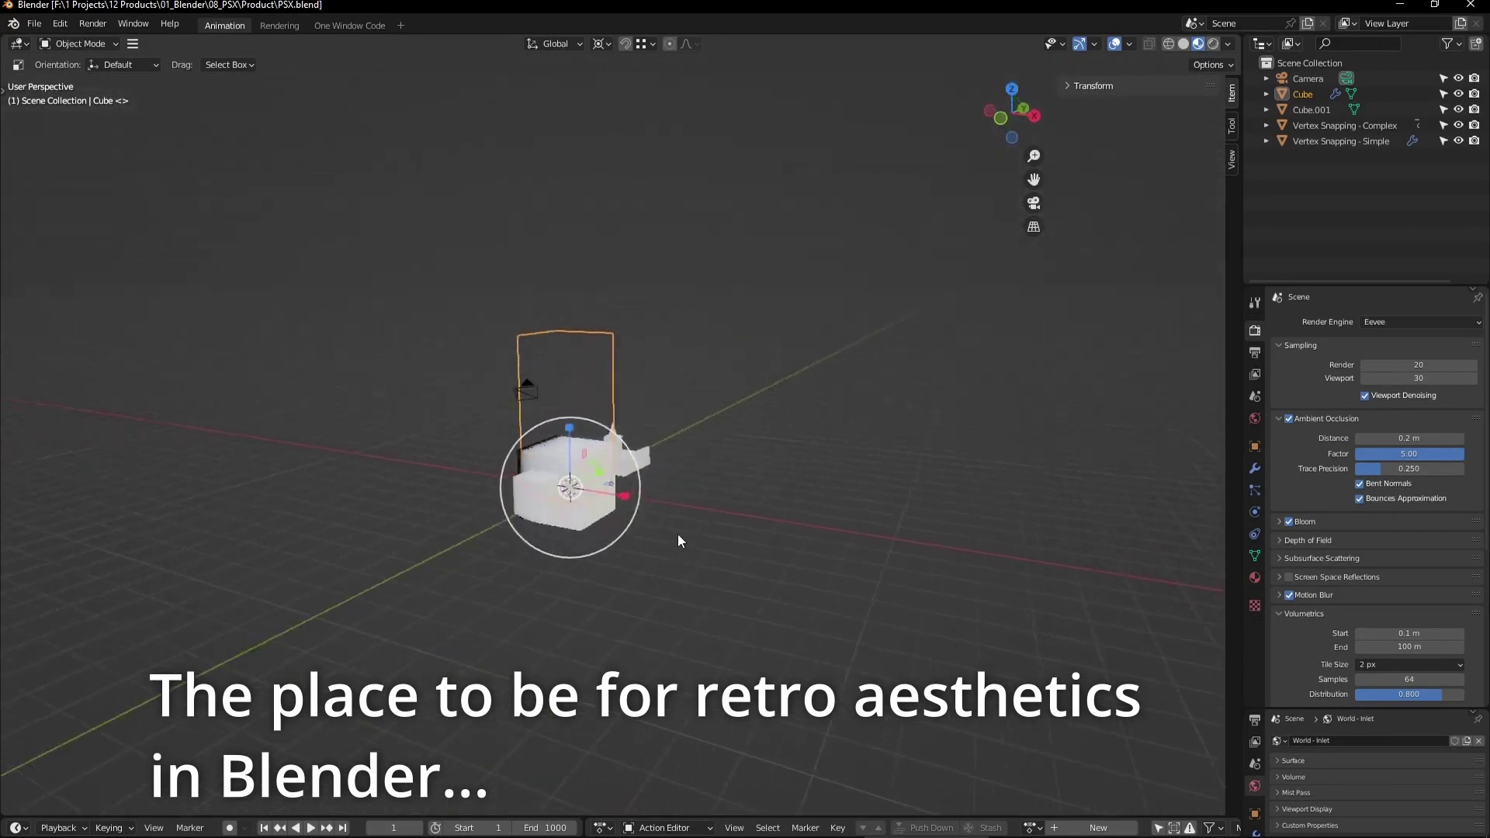
mouse_move(571, 506)
middle_down()
mouse_move(521, 523)
mouse_move(531, 549)
middle_up()
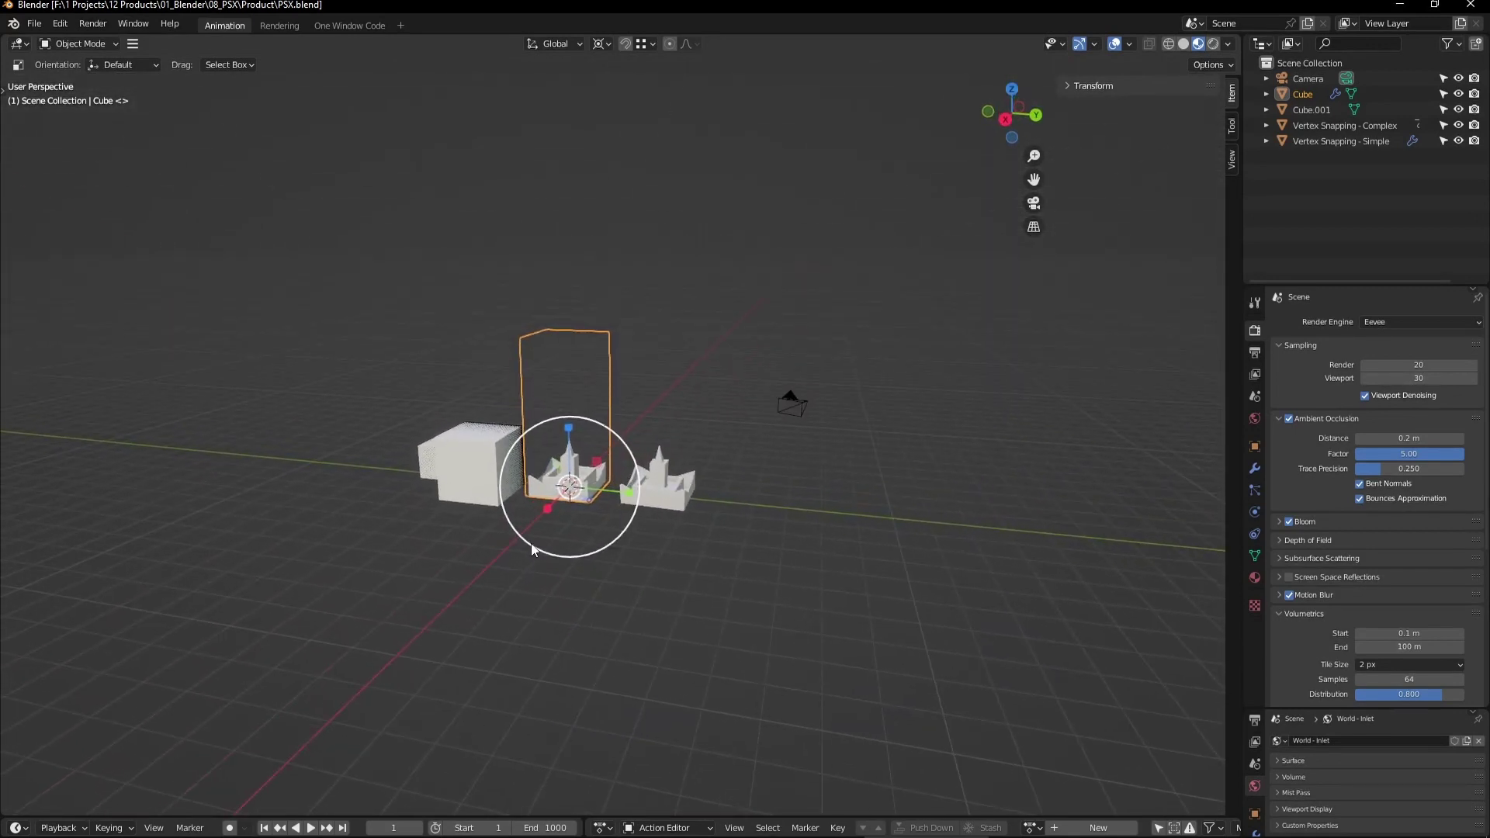
scroll(621, 433, up, 1)
scroll(621, 433, up, 1)
scroll(621, 433, up, 2)
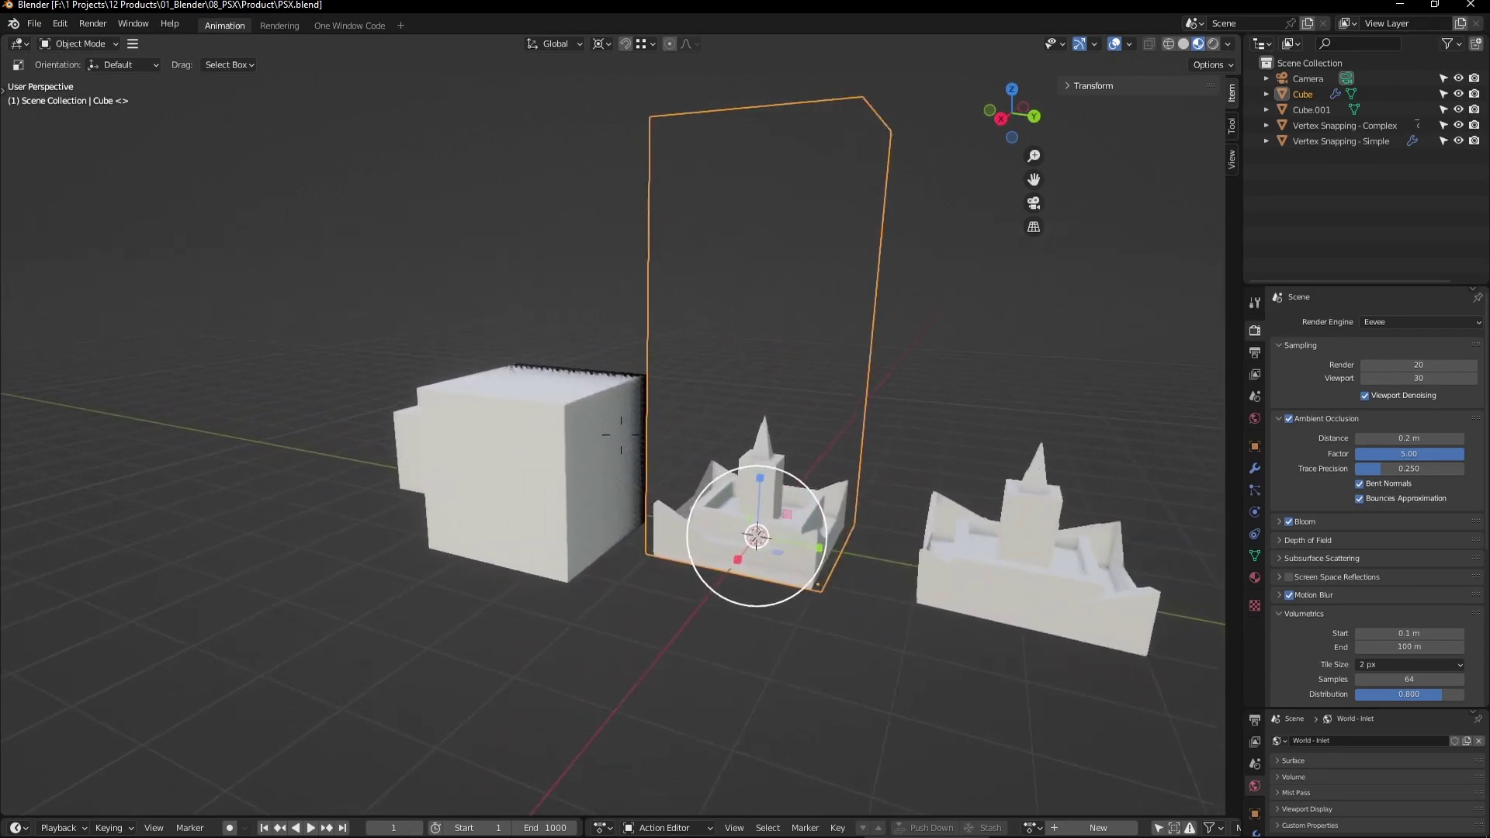
scroll(621, 433, up, 2)
middle_drag(621, 433, 741, 719)
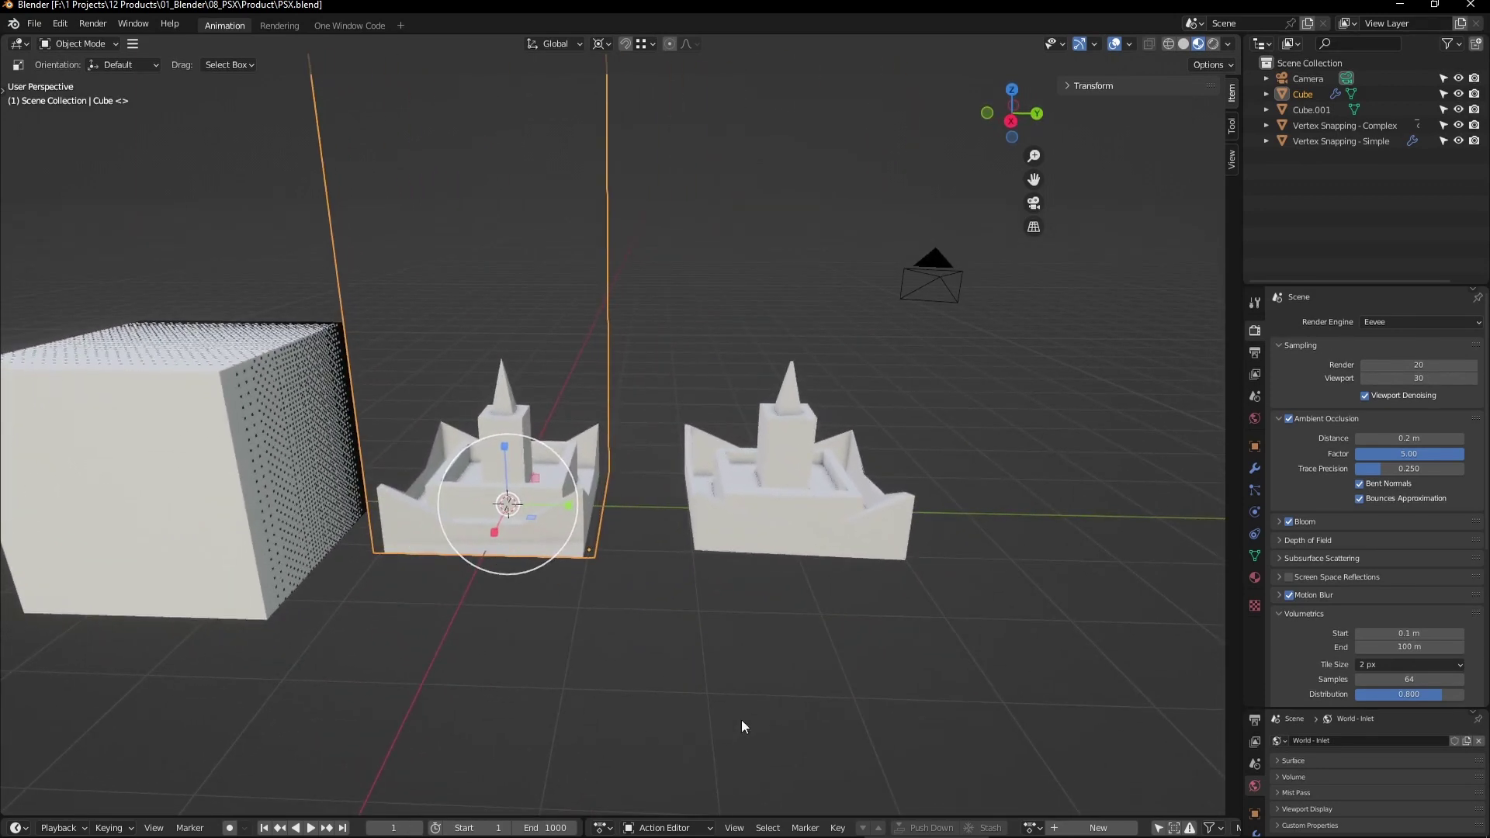
mouse_move(1007, 667)
mouse_down()
mouse_move(351, 304)
mouse_move(548, 315)
mouse_move(1032, 582)
mouse_up()
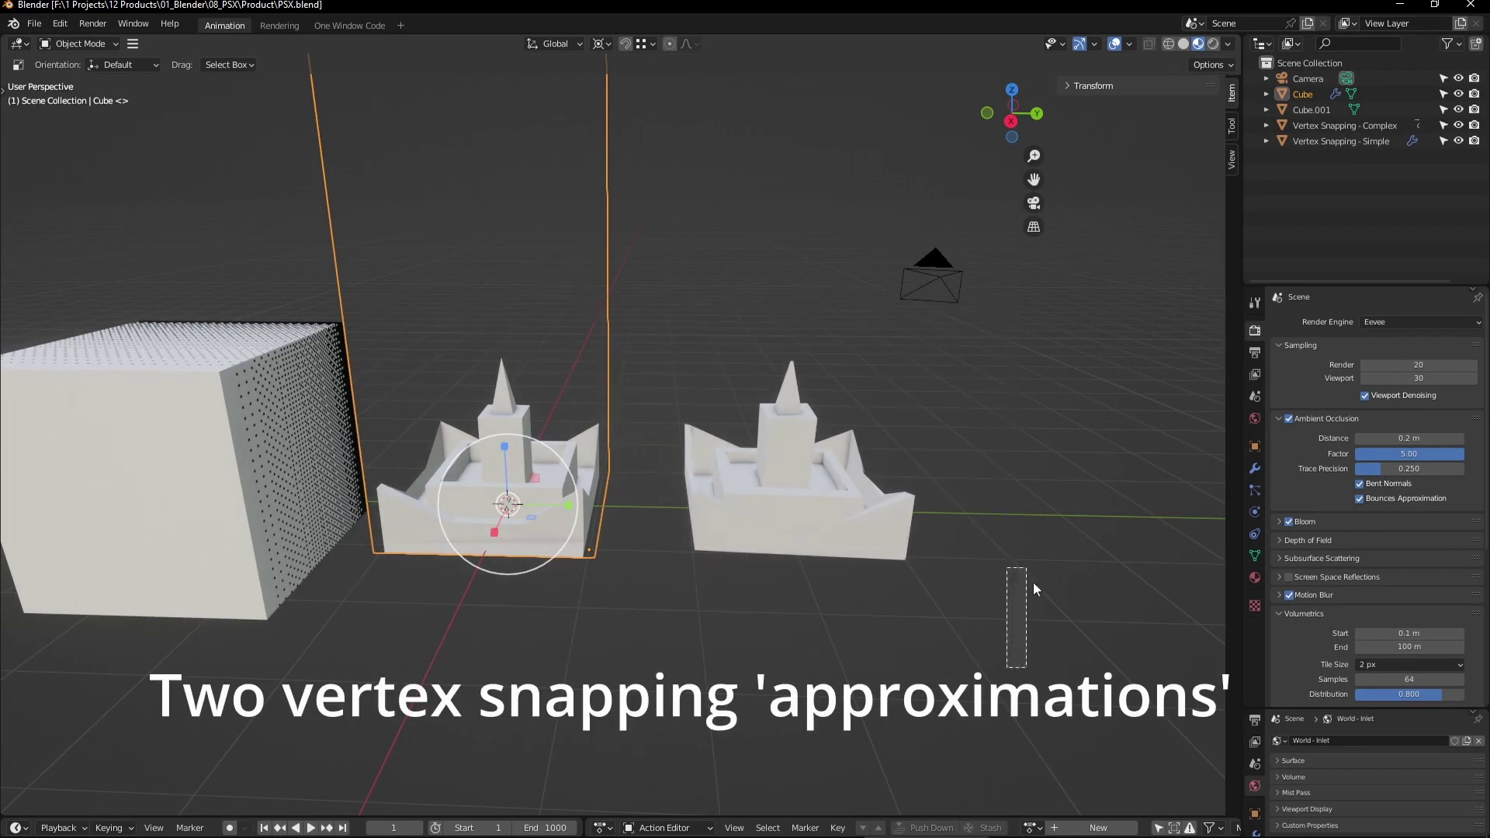
mouse_move(434, 435)
middle_down()
mouse_move(497, 436)
mouse_move(672, 495)
mouse_move(815, 459)
mouse_move(757, 470)
middle_up()
- Select Cube.001 and show its material nodes in a widened Shader Editor beside the viewport
click(501, 430)
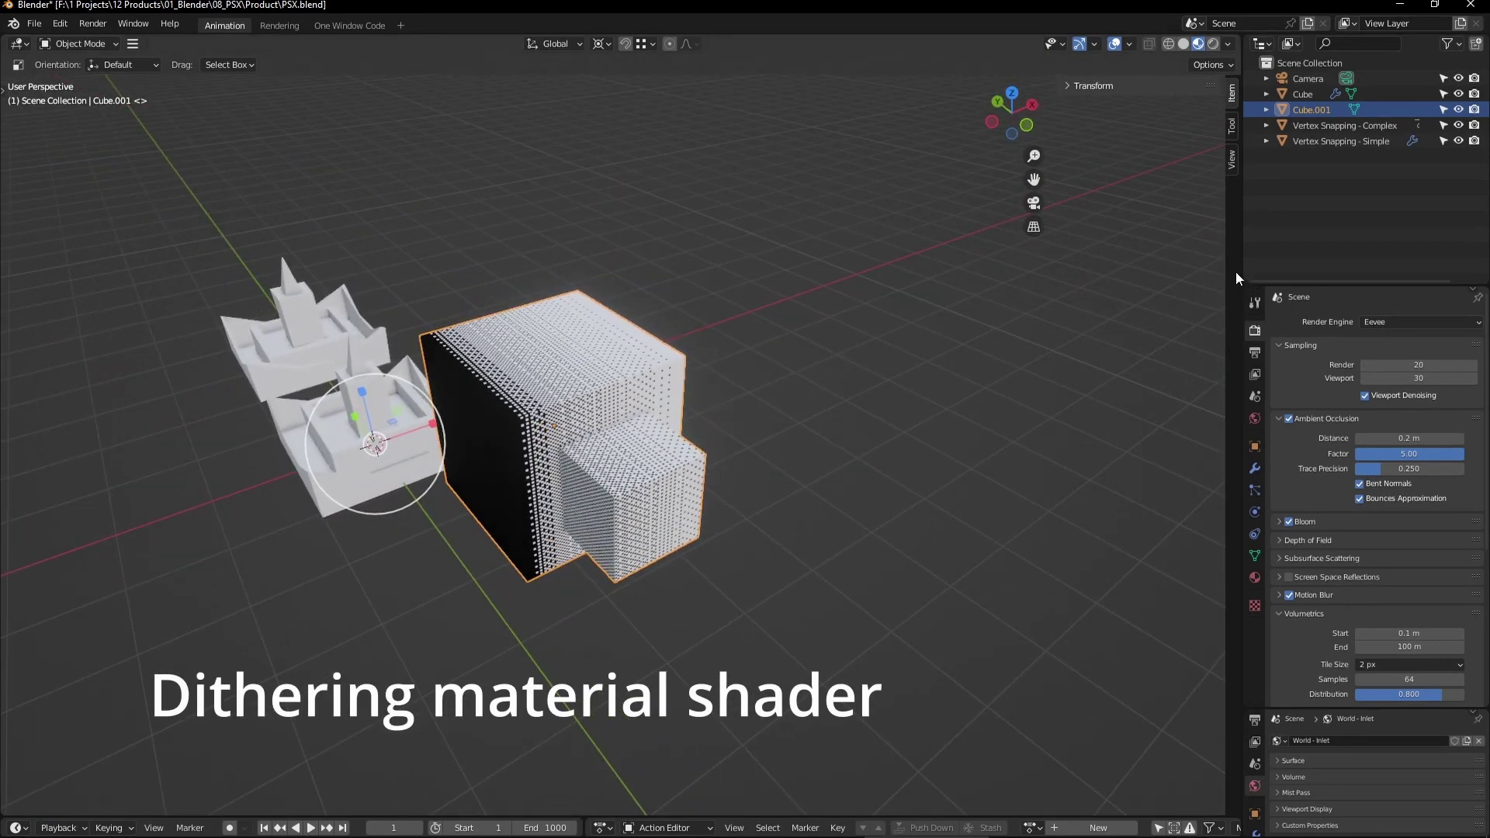
mouse_move(1241, 256)
mouse_down()
mouse_move(924, 256)
mouse_move(962, 260)
mouse_move(1027, 319)
mouse_up()
key(shift+F3)
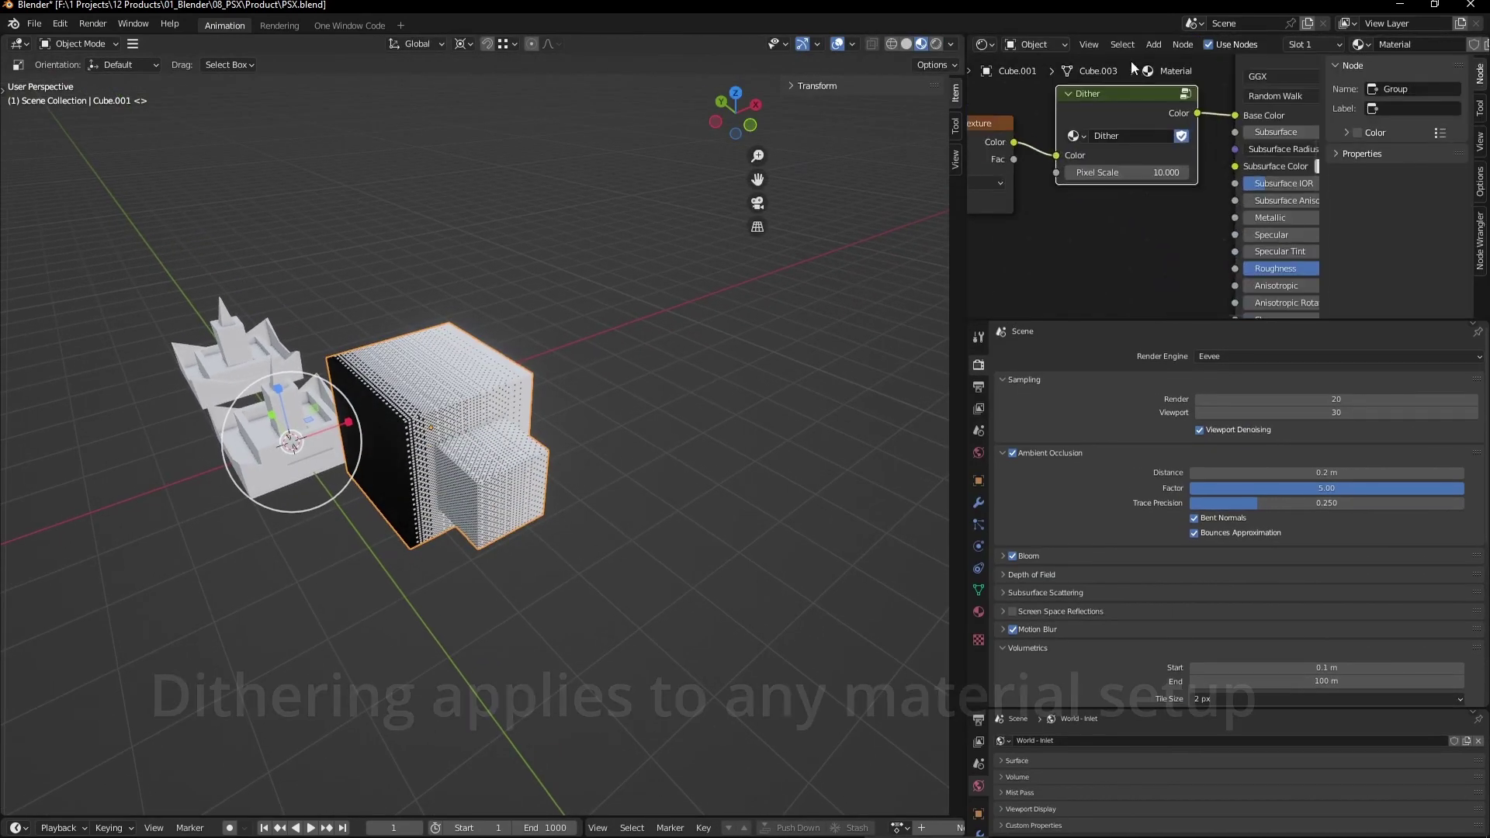
middle_drag(1075, 179, 1096, 190)
- Orbit and zoom closer around the dithered cube and castle
middle_drag(590, 337, 489, 429)
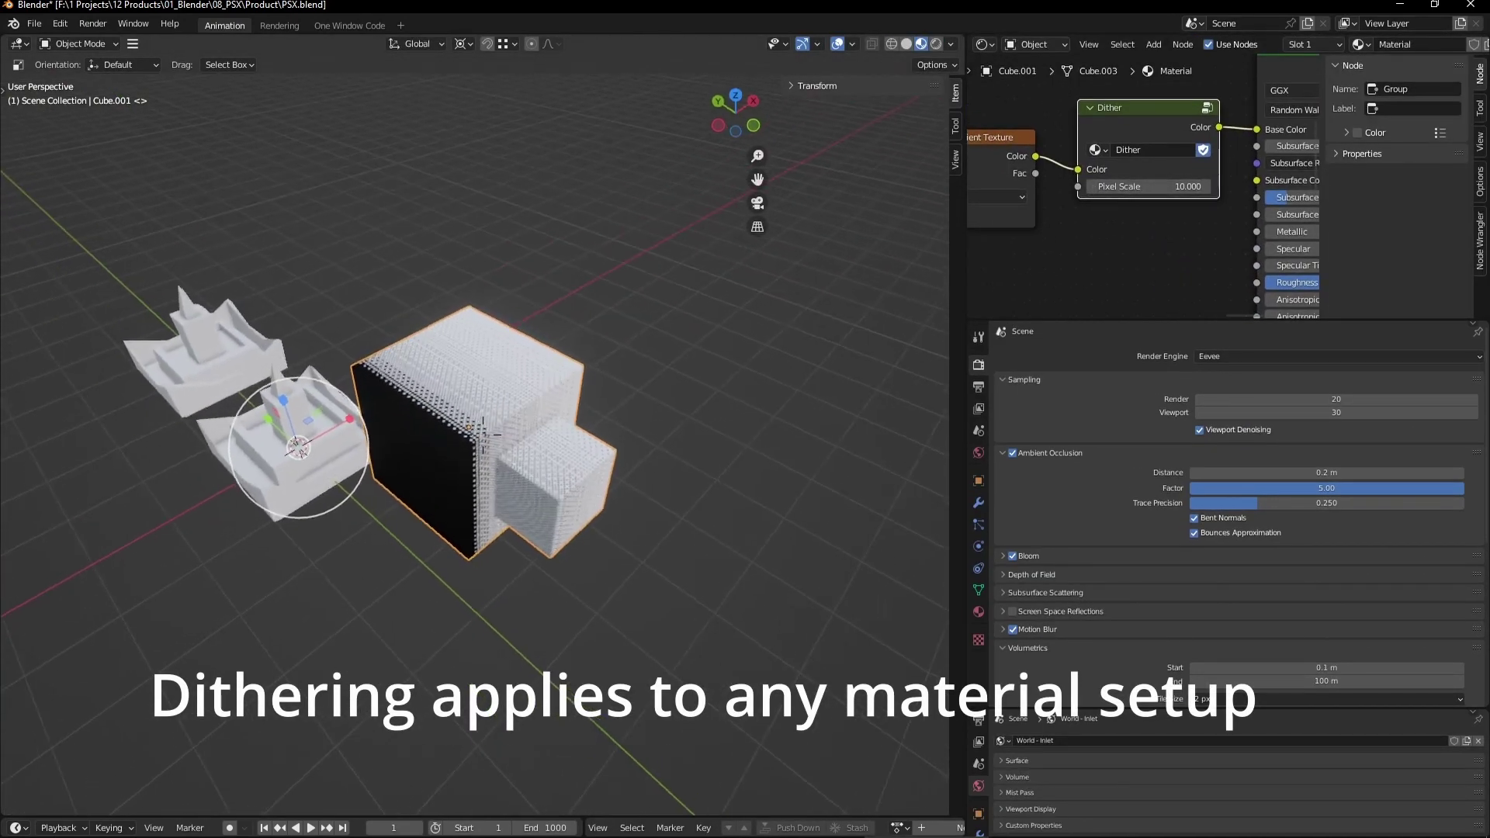
scroll(482, 435, up, 2)
scroll(483, 435, up, 3)
scroll(482, 435, up, 2)
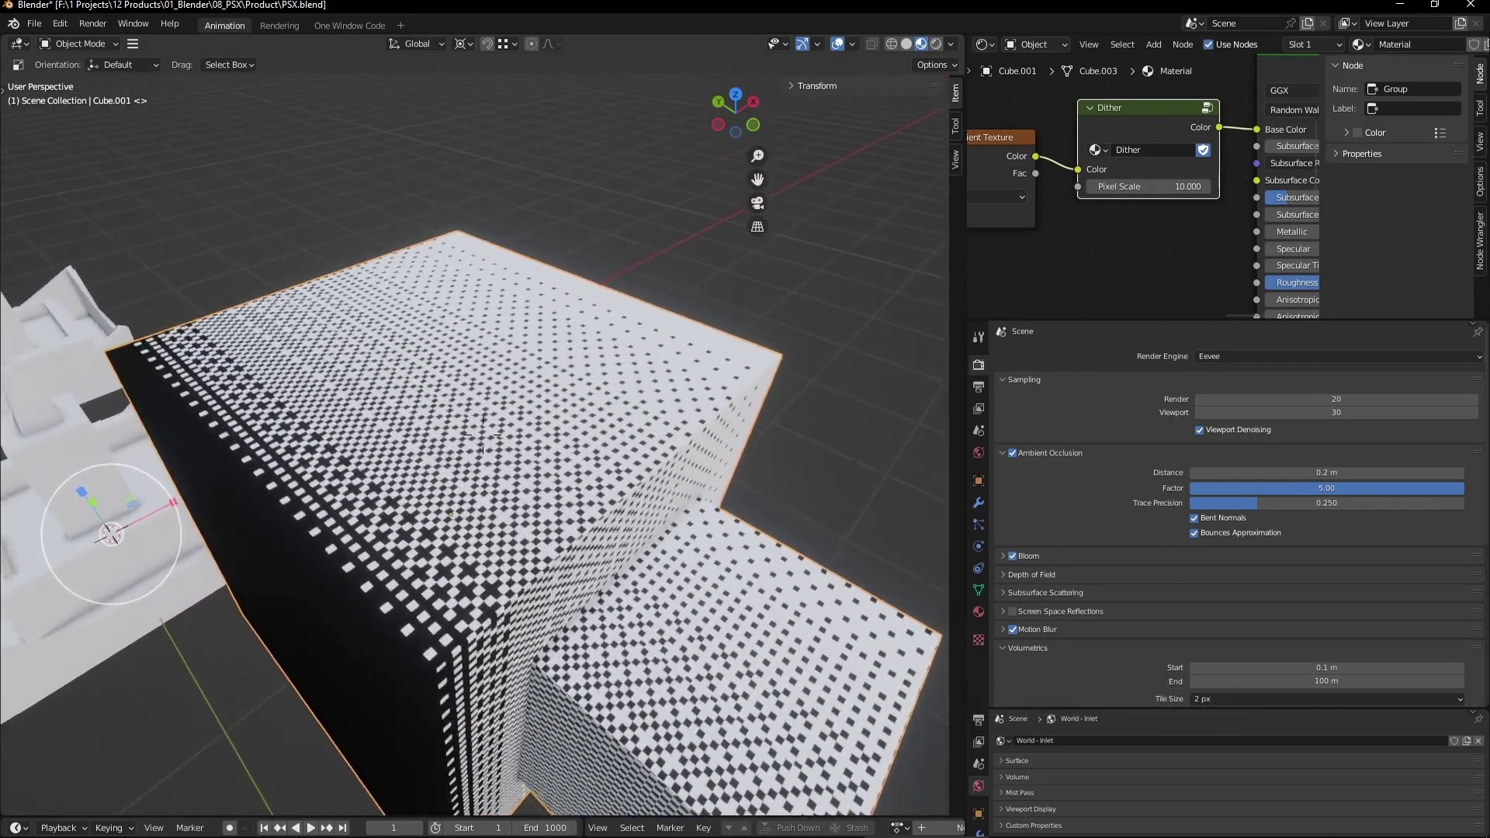
scroll(483, 435, up, 2)
middle_drag(483, 434, 614, 359)
middle_drag(483, 434, 482, 435)
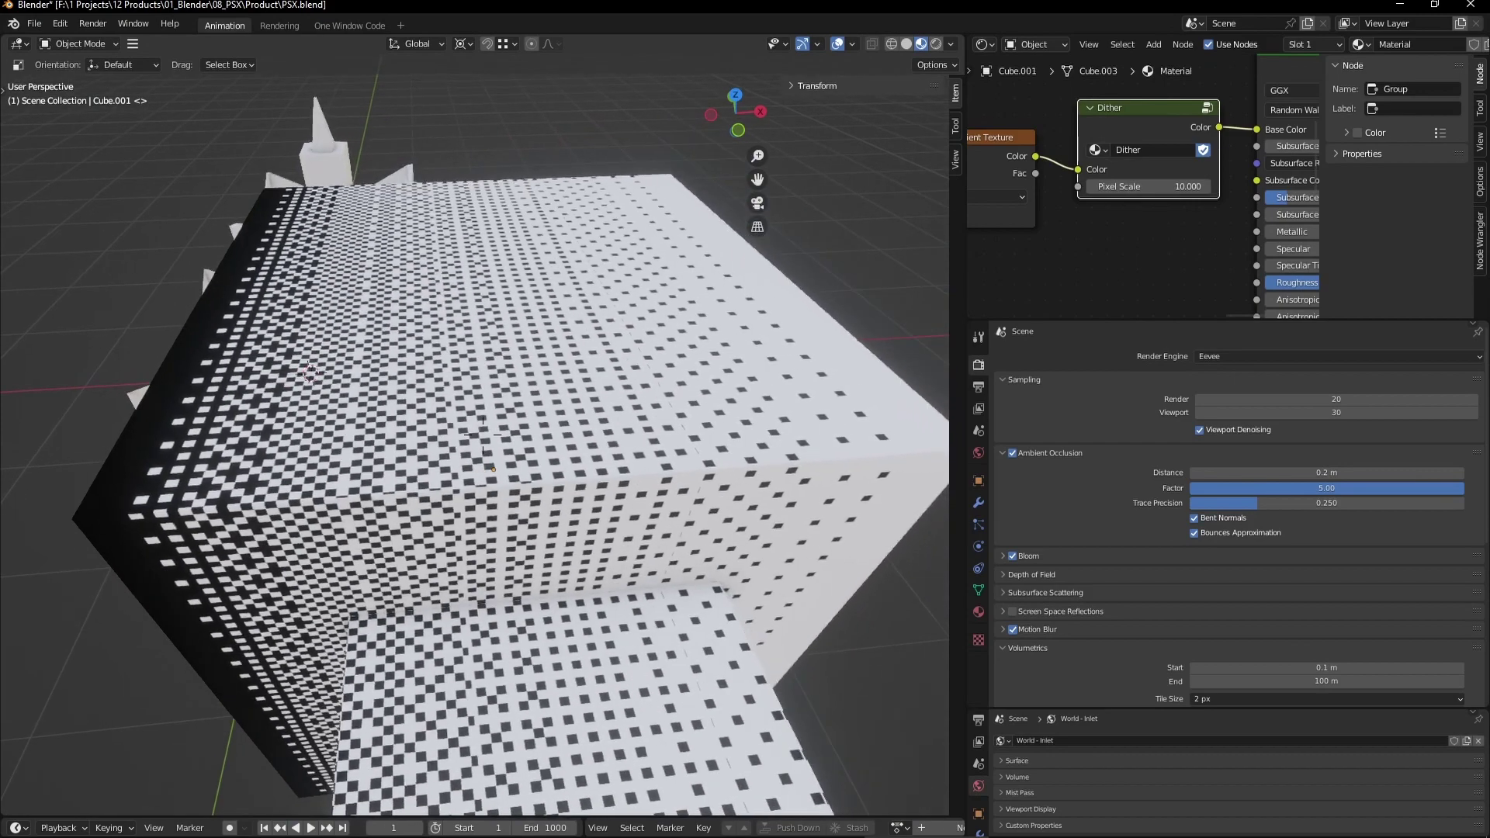
- Set the Dither node's Pixel Scale to 10.000 and select the Dither group node
middle_drag(1098, 255, 1123, 269)
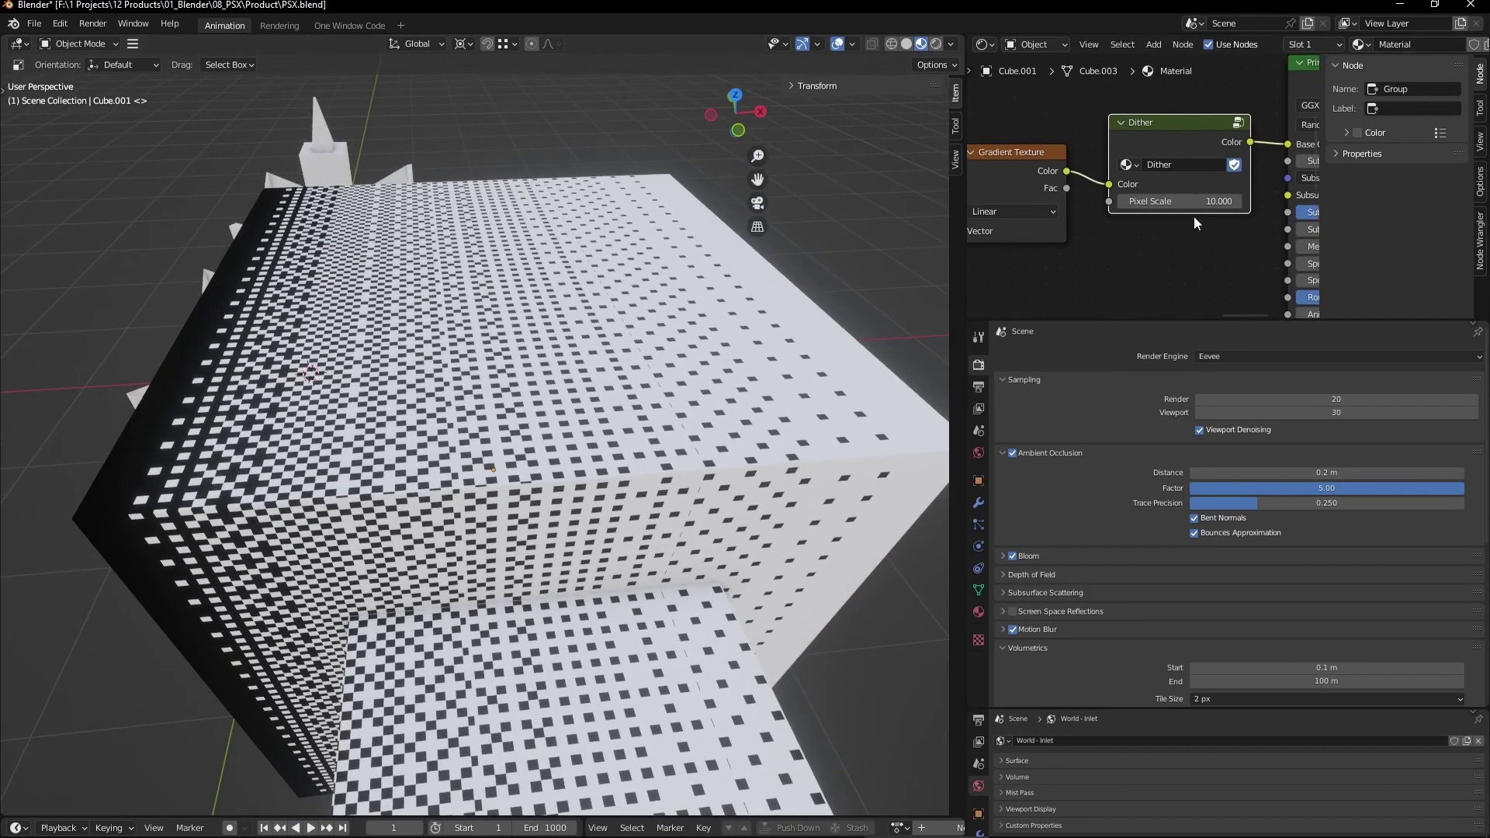
mouse_move(1179, 201)
mouse_down()
mouse_move(1118, 201)
mouse_move(1304, 201)
mouse_up()
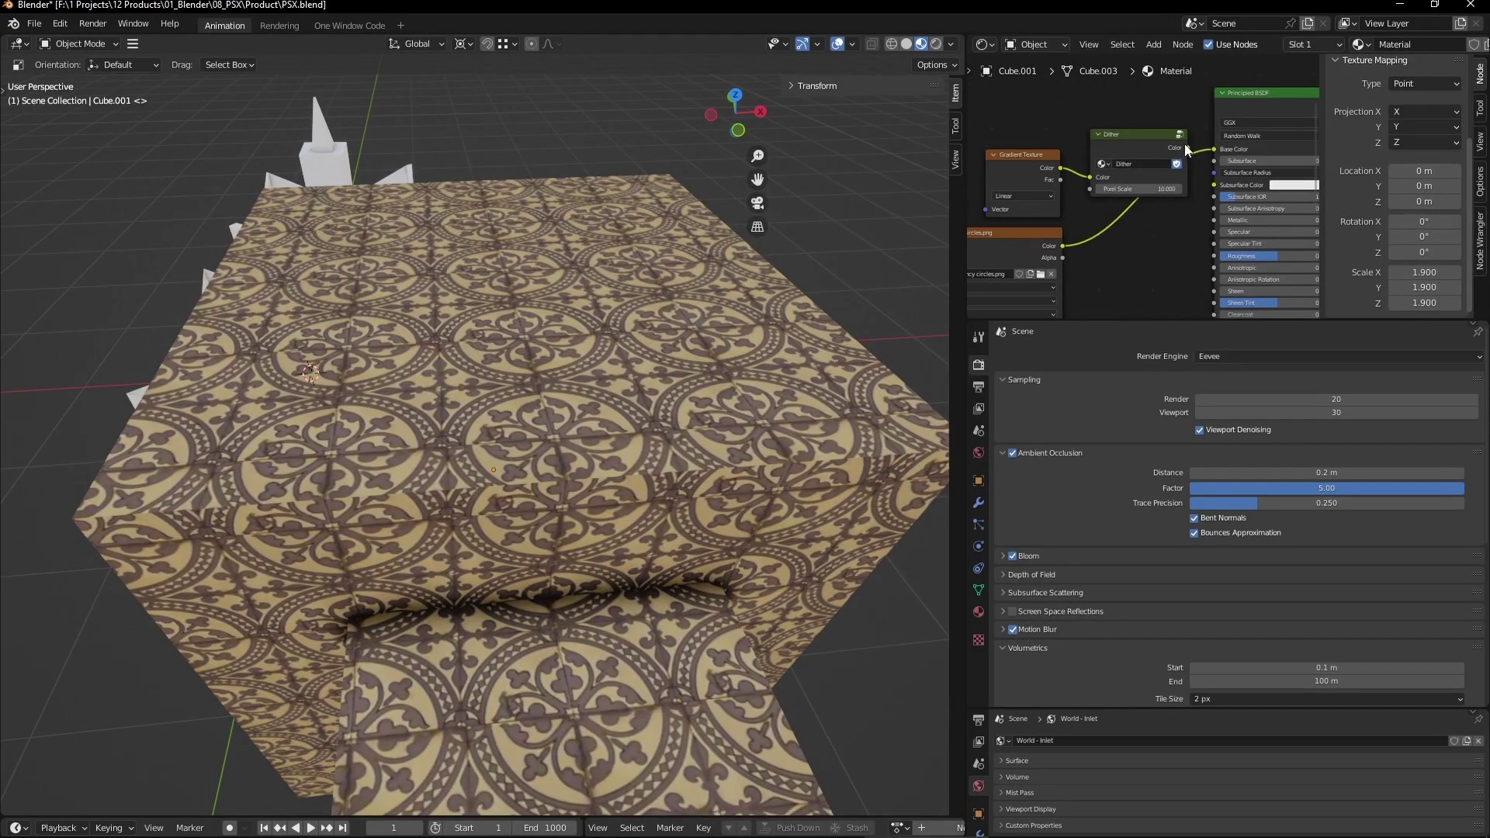
click(1185, 149)
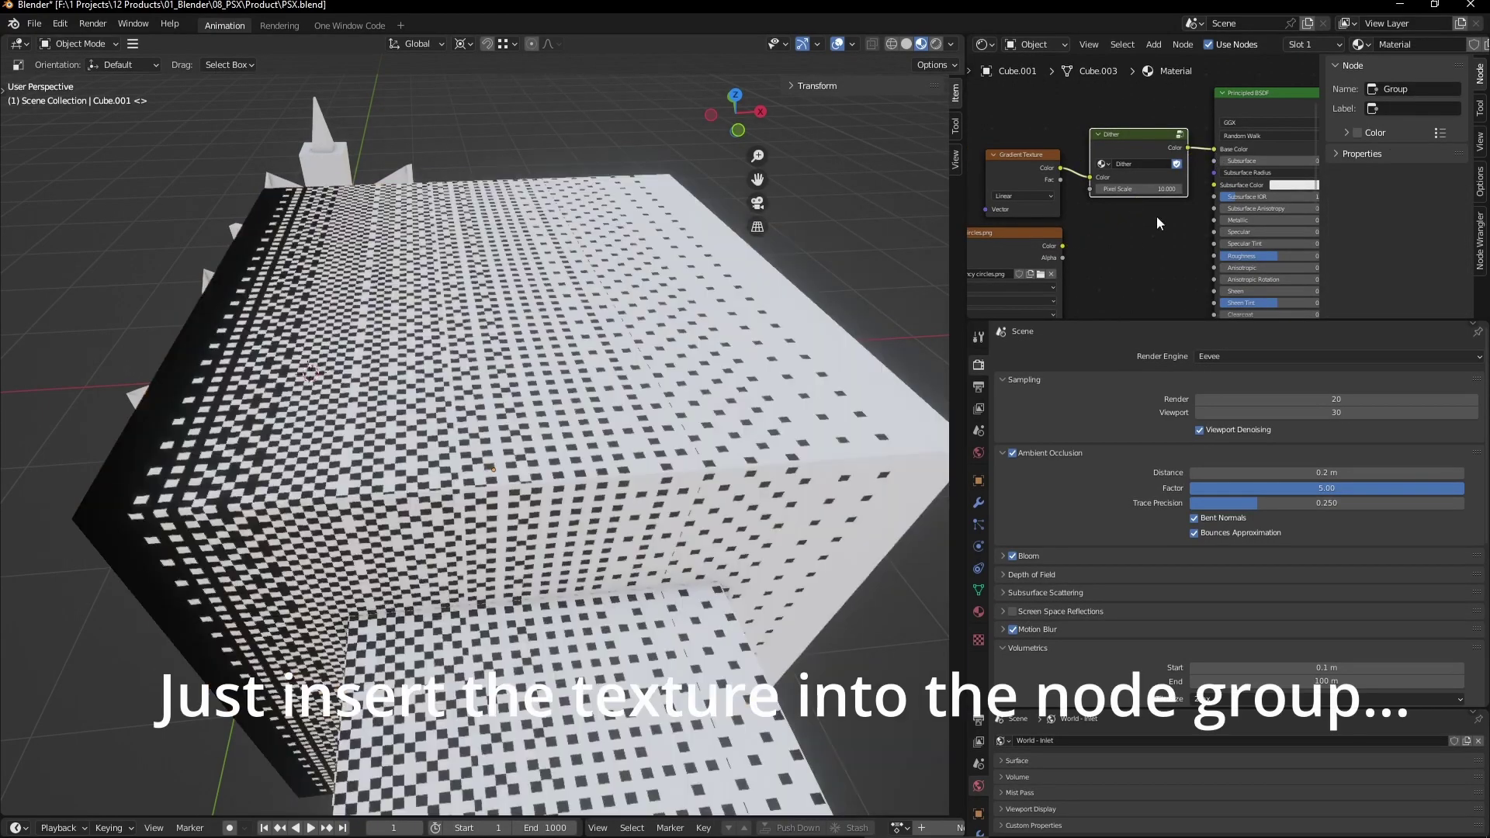
- Link the Image Texture's Color output into the Dither group's Color input
drag(1062, 246, 1093, 178)
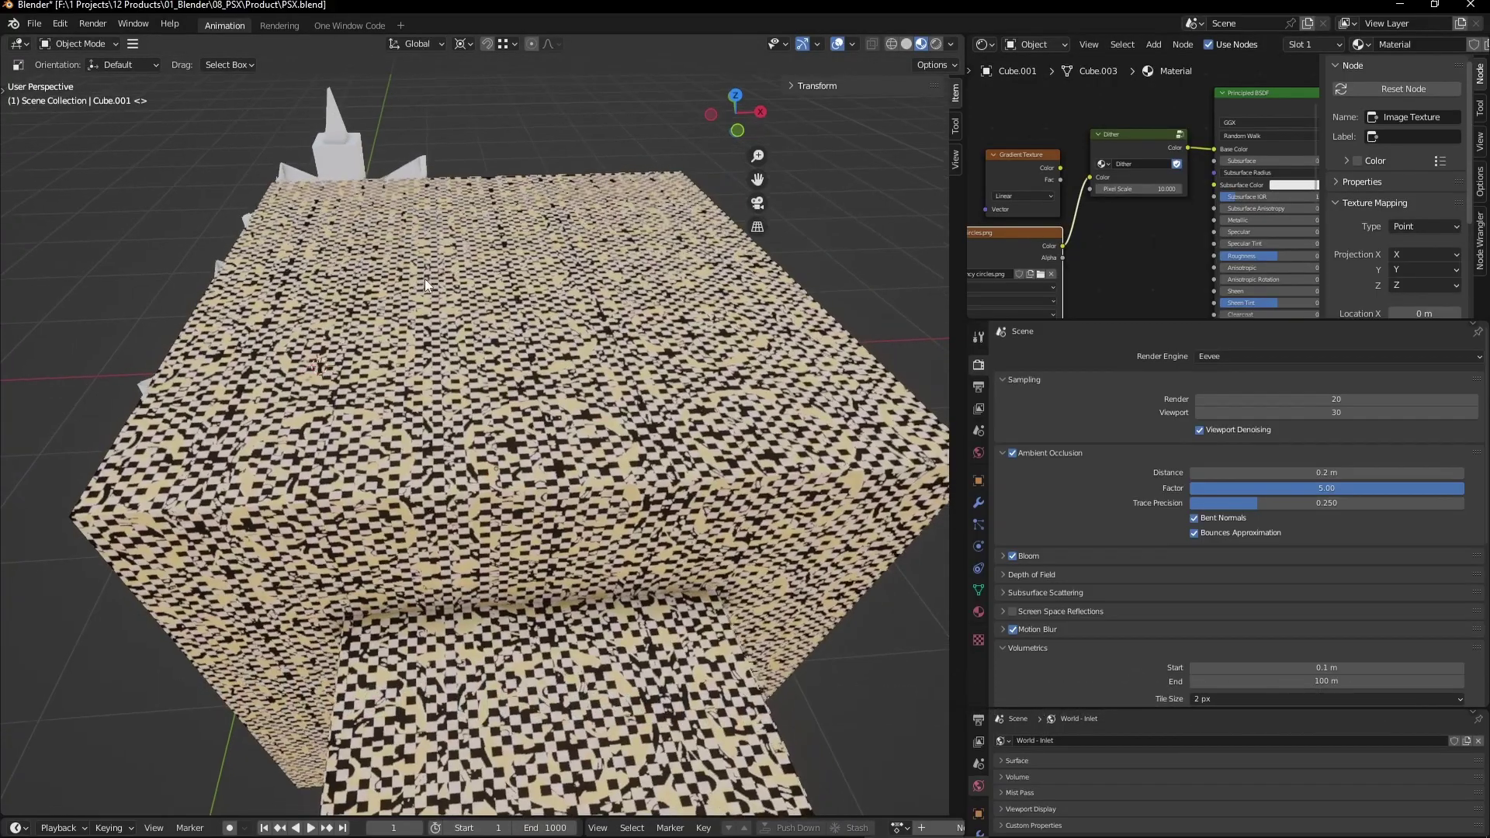
middle_drag(425, 278, 351, 277)
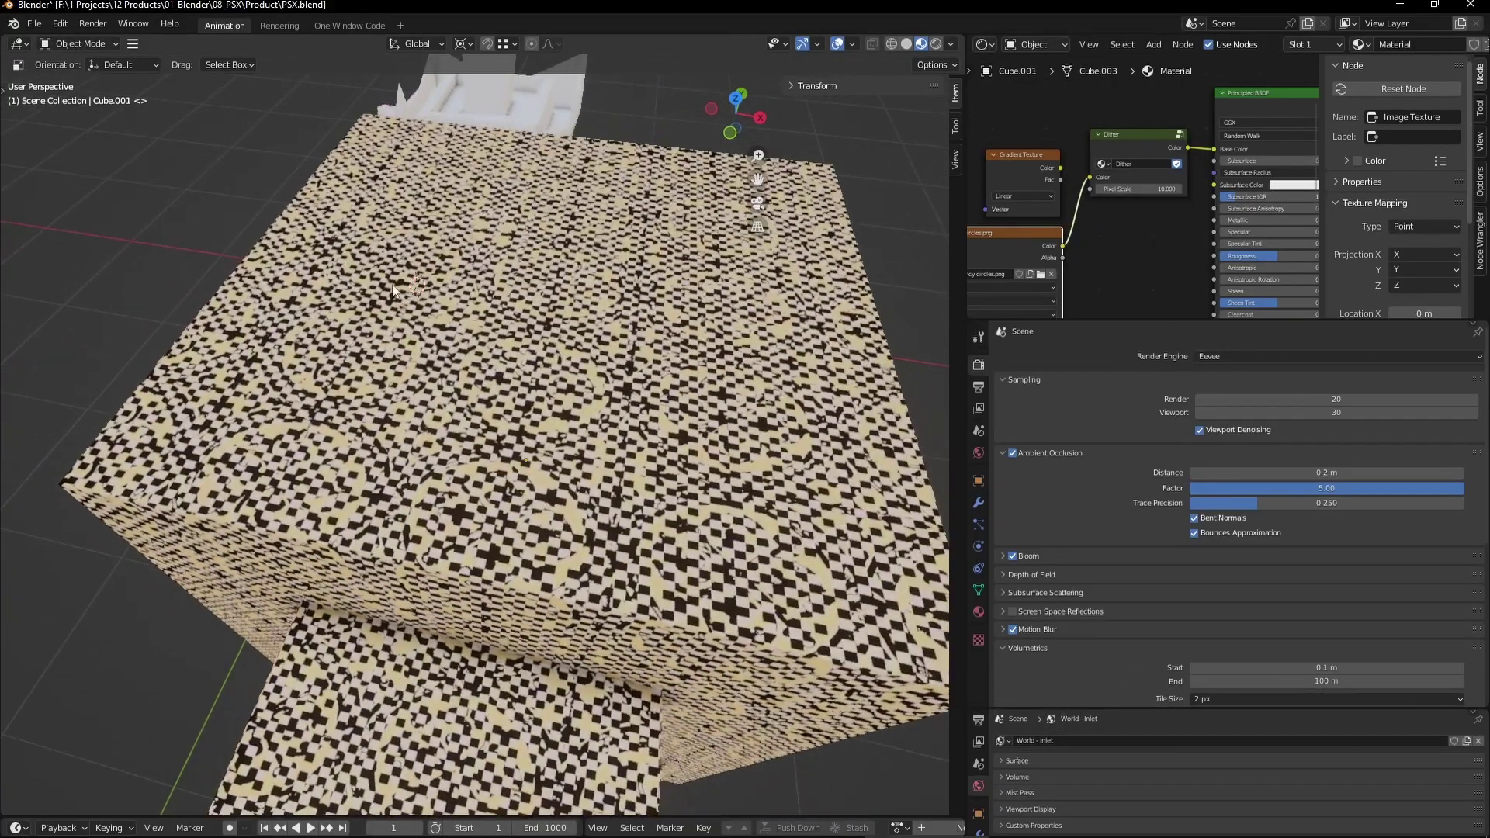
scroll(350, 277, up, 2)
scroll(351, 277, up, 2)
scroll(351, 277, up, 2)
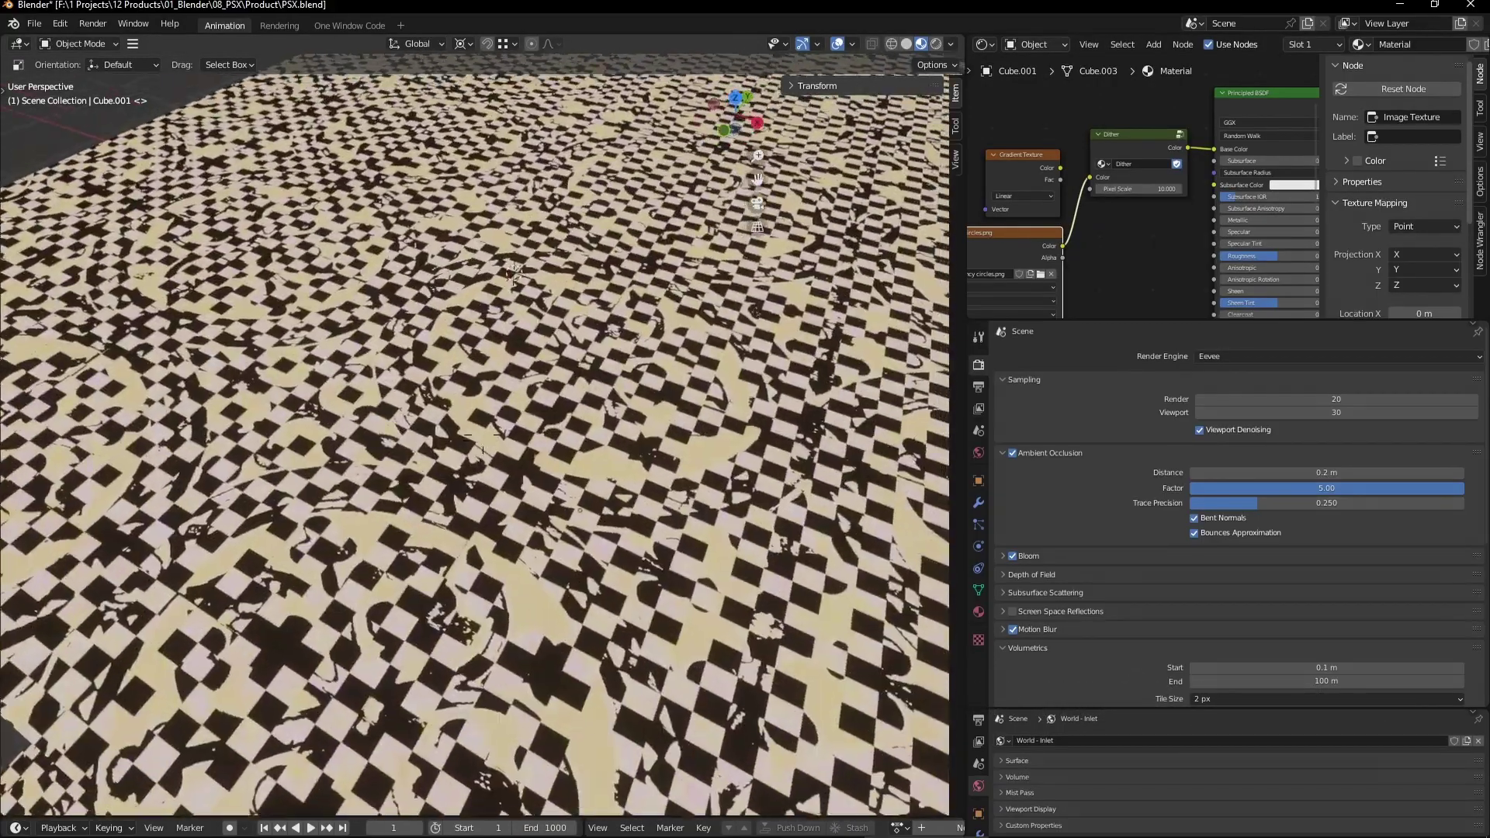
scroll(351, 277, up, 2)
scroll(475, 434, down, 3)
- Raise the Dither Pixel Scale to about 13.3 and inspect the textured cube surface
drag(1135, 188, 1203, 189)
middle_drag(613, 342, 477, 302)
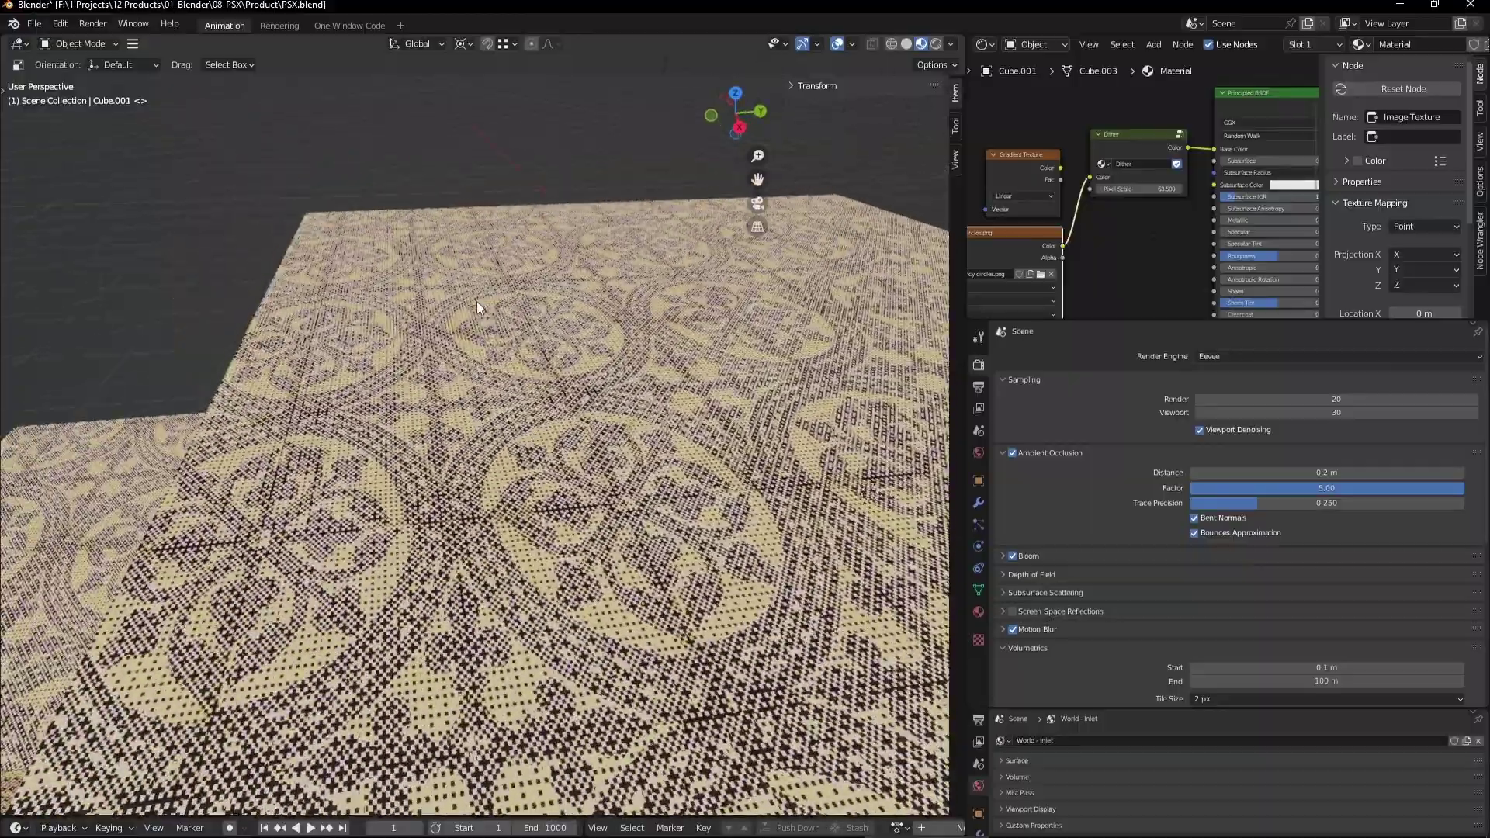
scroll(477, 301, up, 5)
scroll(482, 435, down, 4)
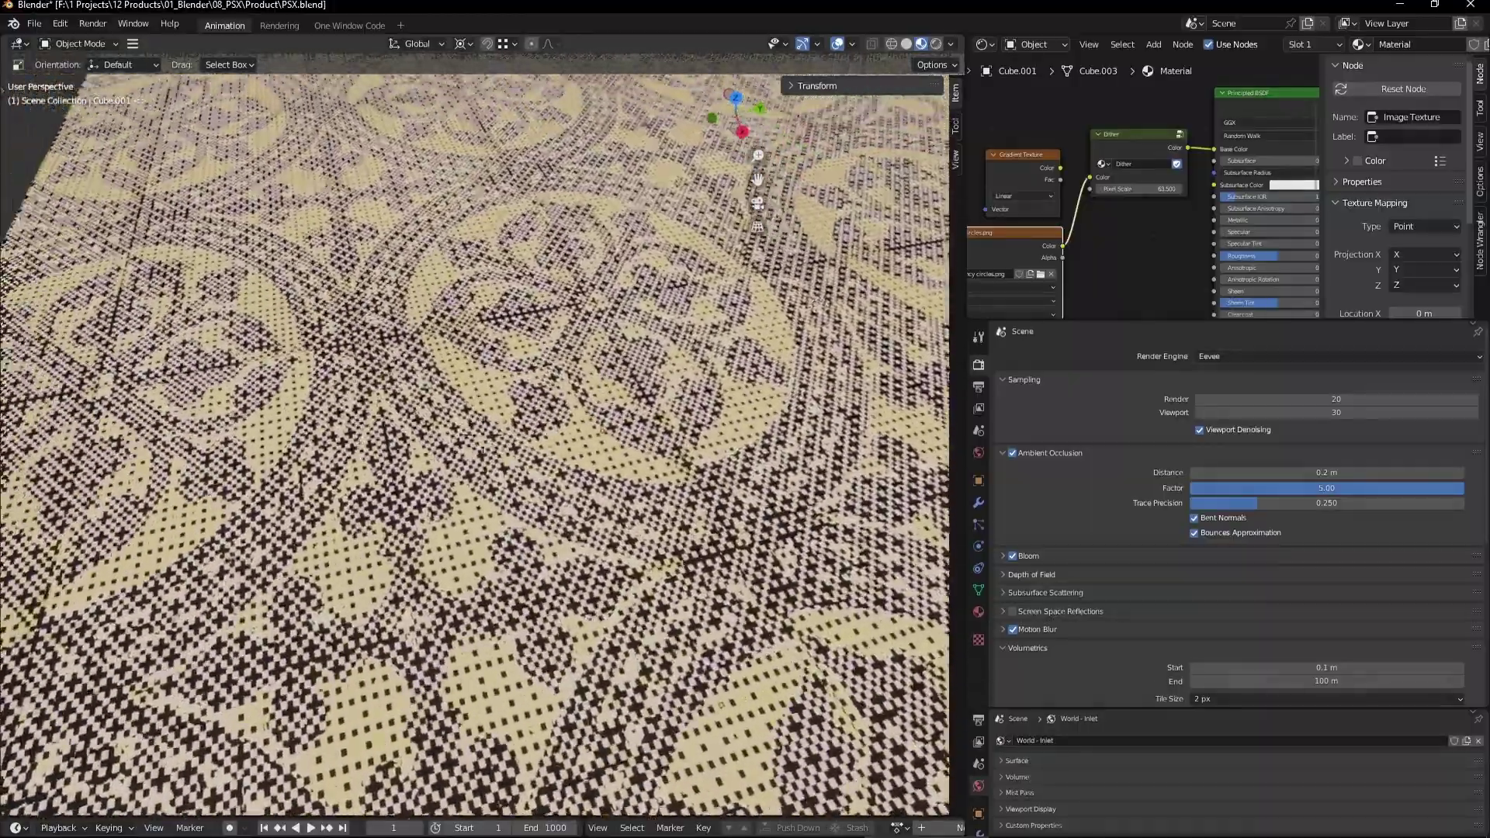
mouse_move(483, 435)
middle_down()
mouse_move(478, 300)
mouse_move(566, 329)
mouse_move(535, 301)
mouse_move(520, 244)
mouse_move(402, 235)
middle_up()
scroll(483, 435, up, 2)
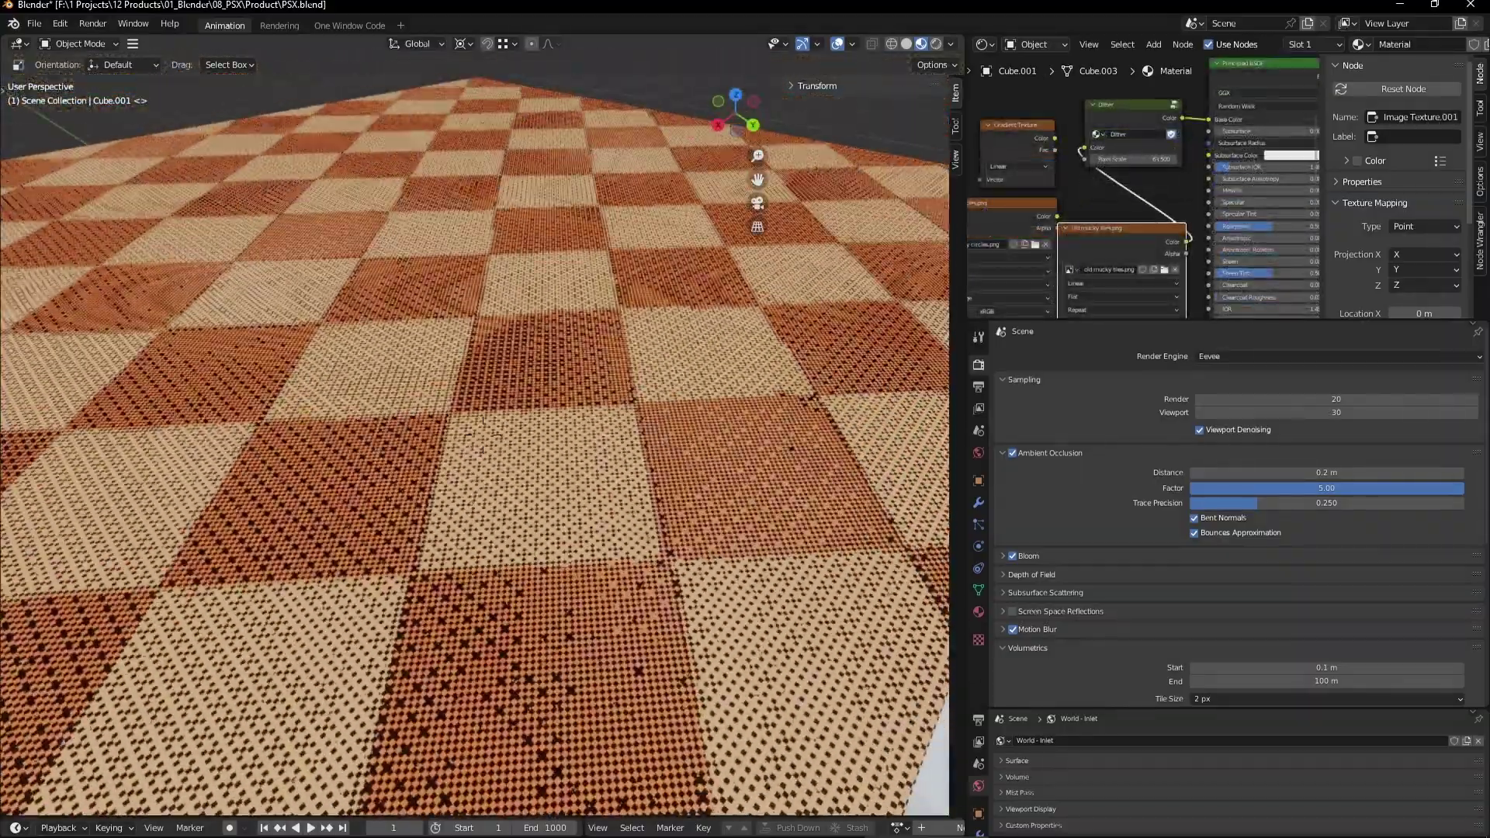
mouse_move(435, 326)
middle_down()
mouse_move(483, 451)
mouse_move(483, 431)
middle_up()
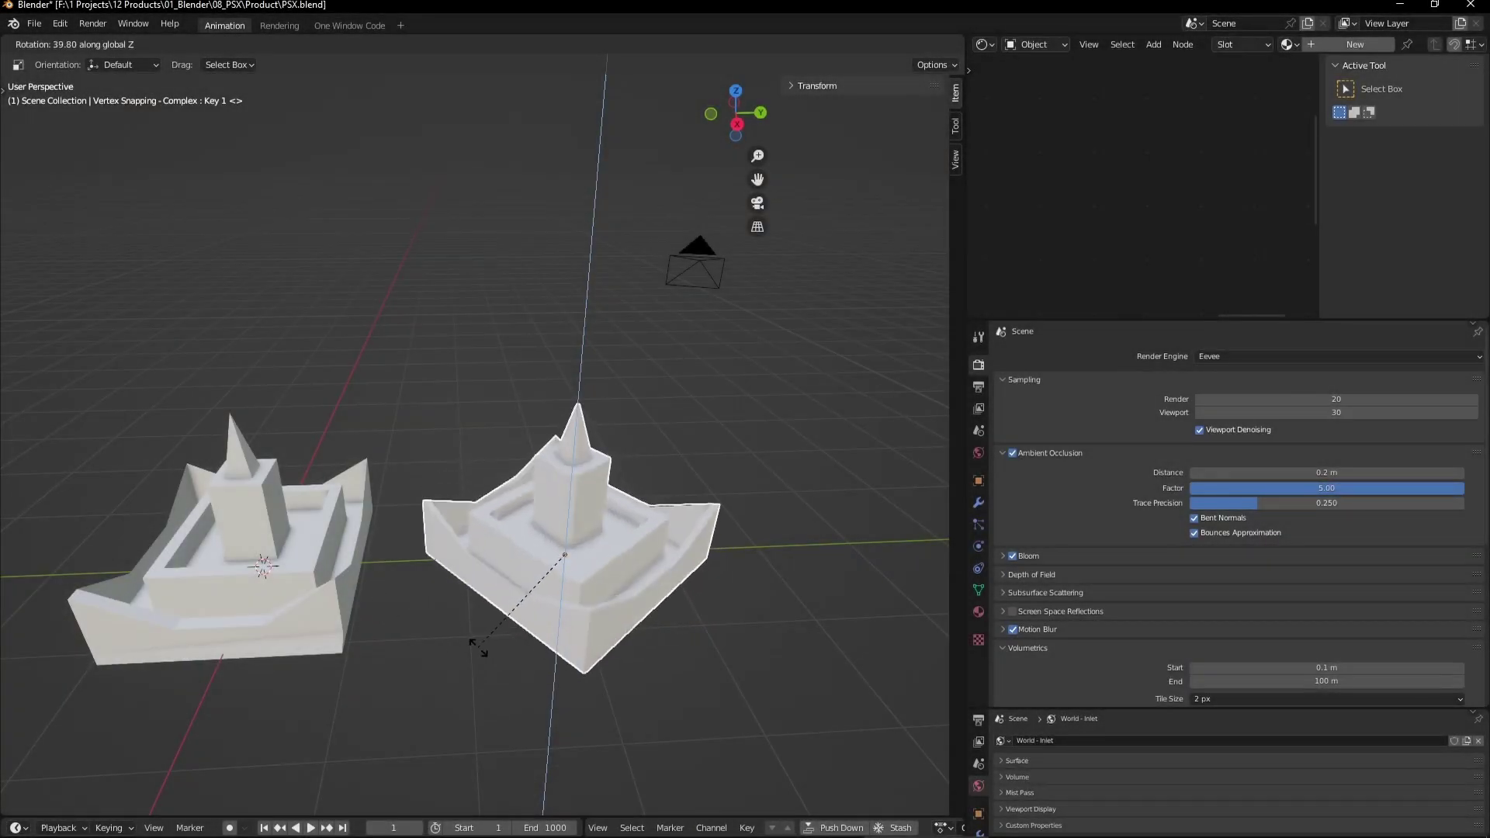
- Frame the right castle, view through the camera, maximize the viewport, then return to free perspective
key(KP_Decimal)
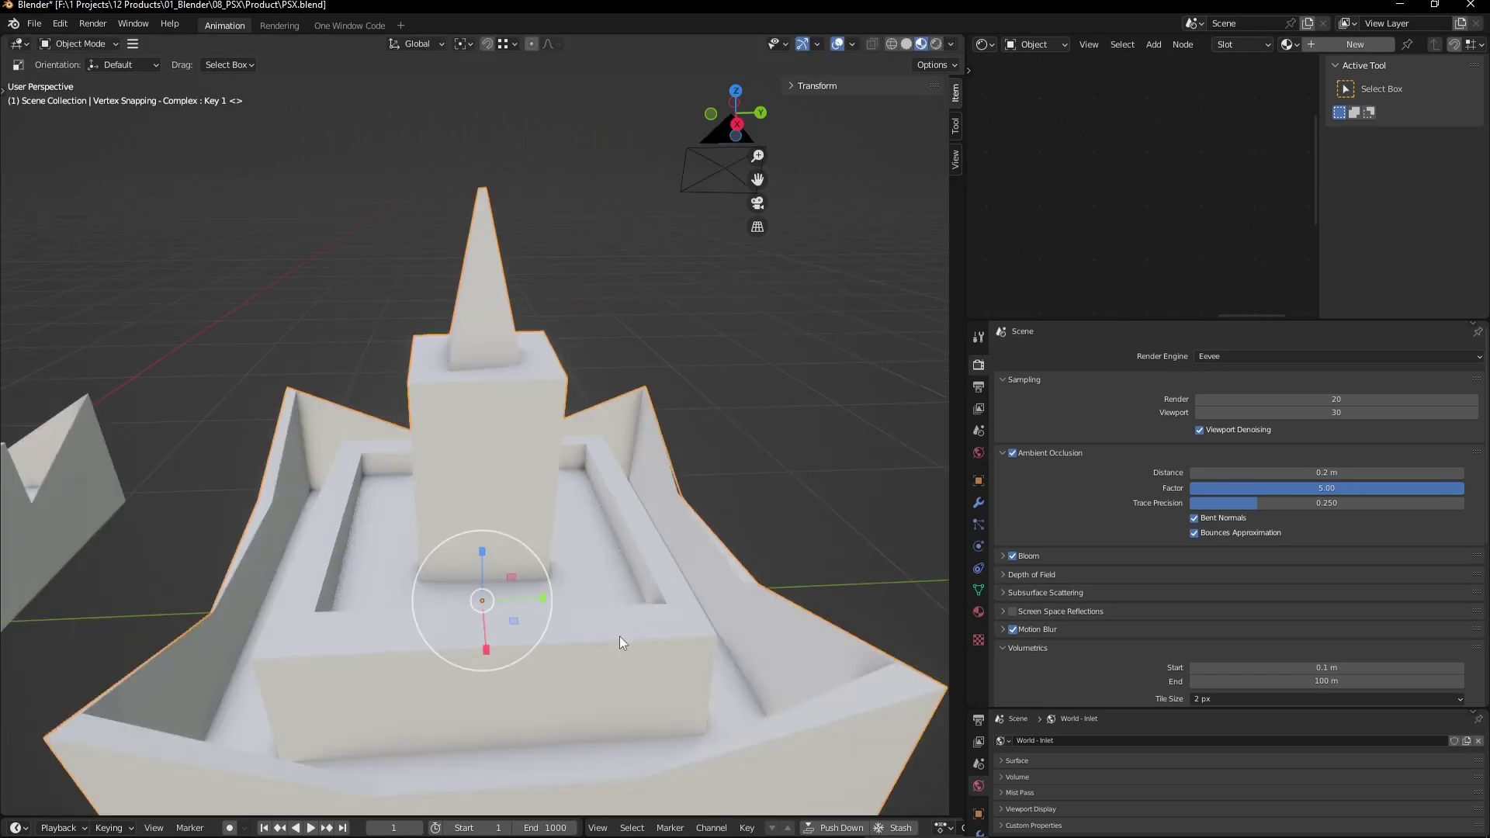
key(KP_0)
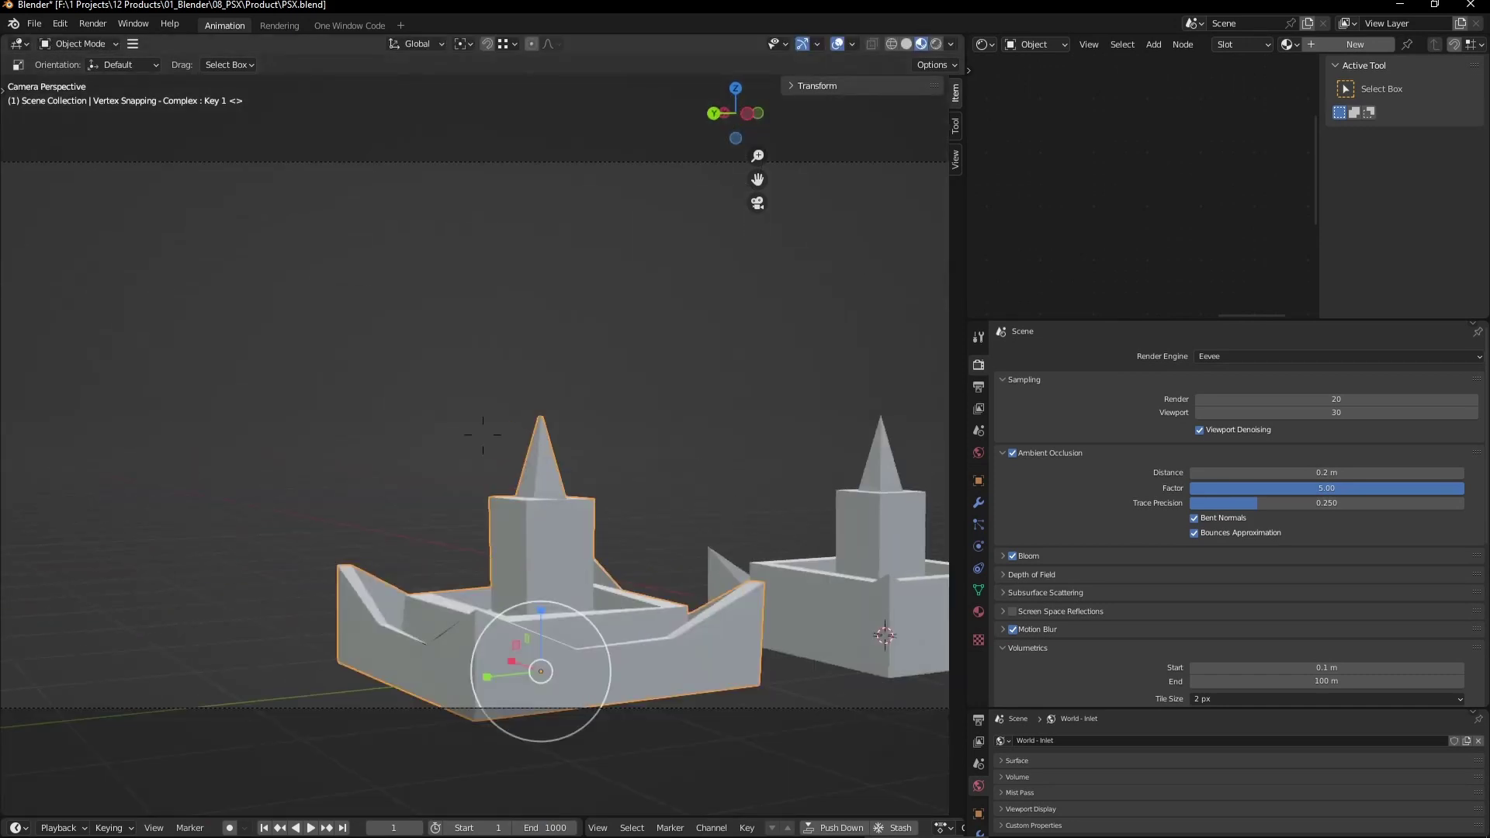
key(ctrl+space)
scroll(745, 445, up, 2)
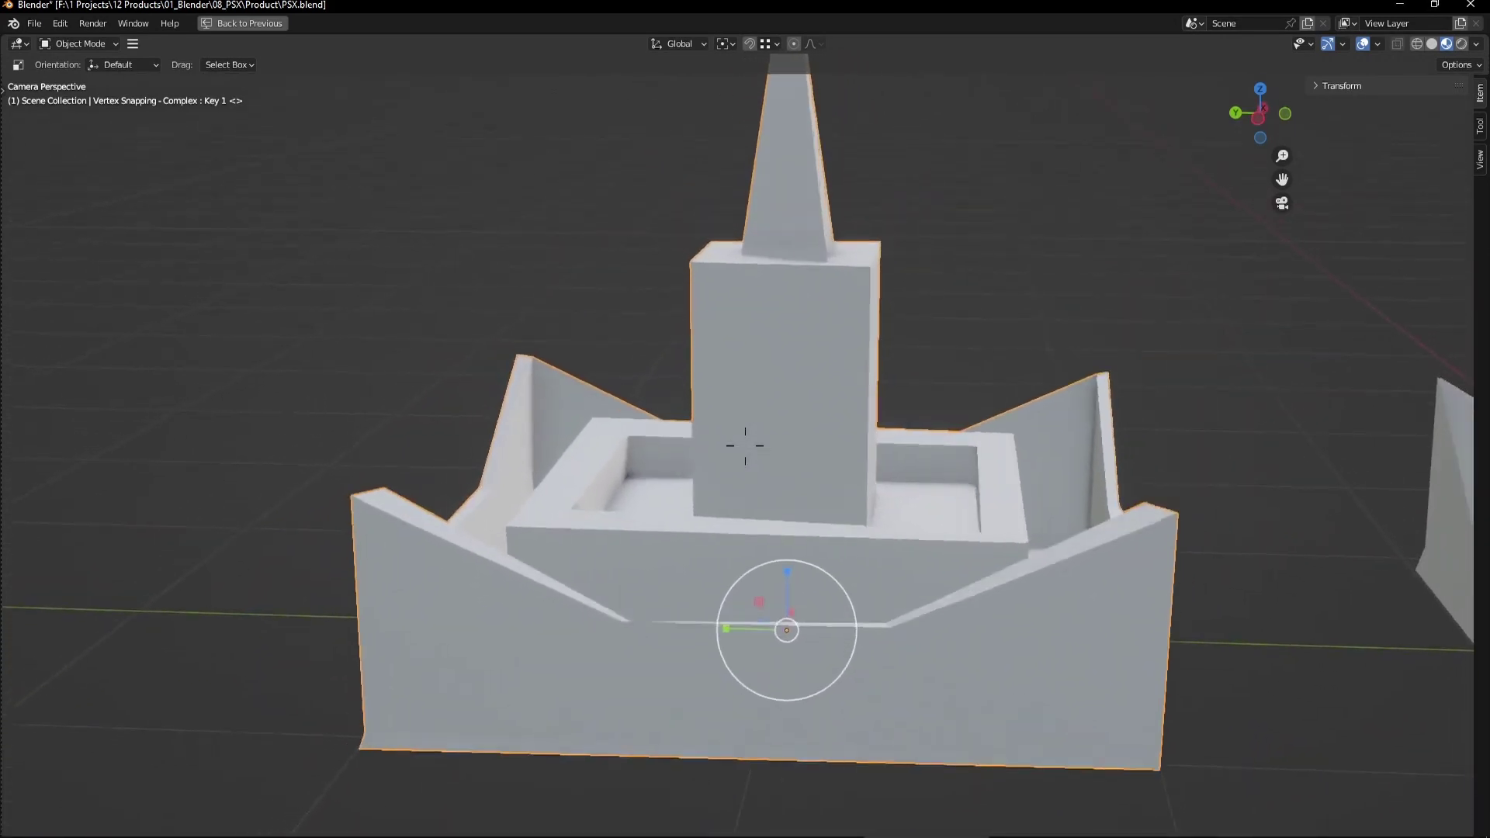
key(KP_0)
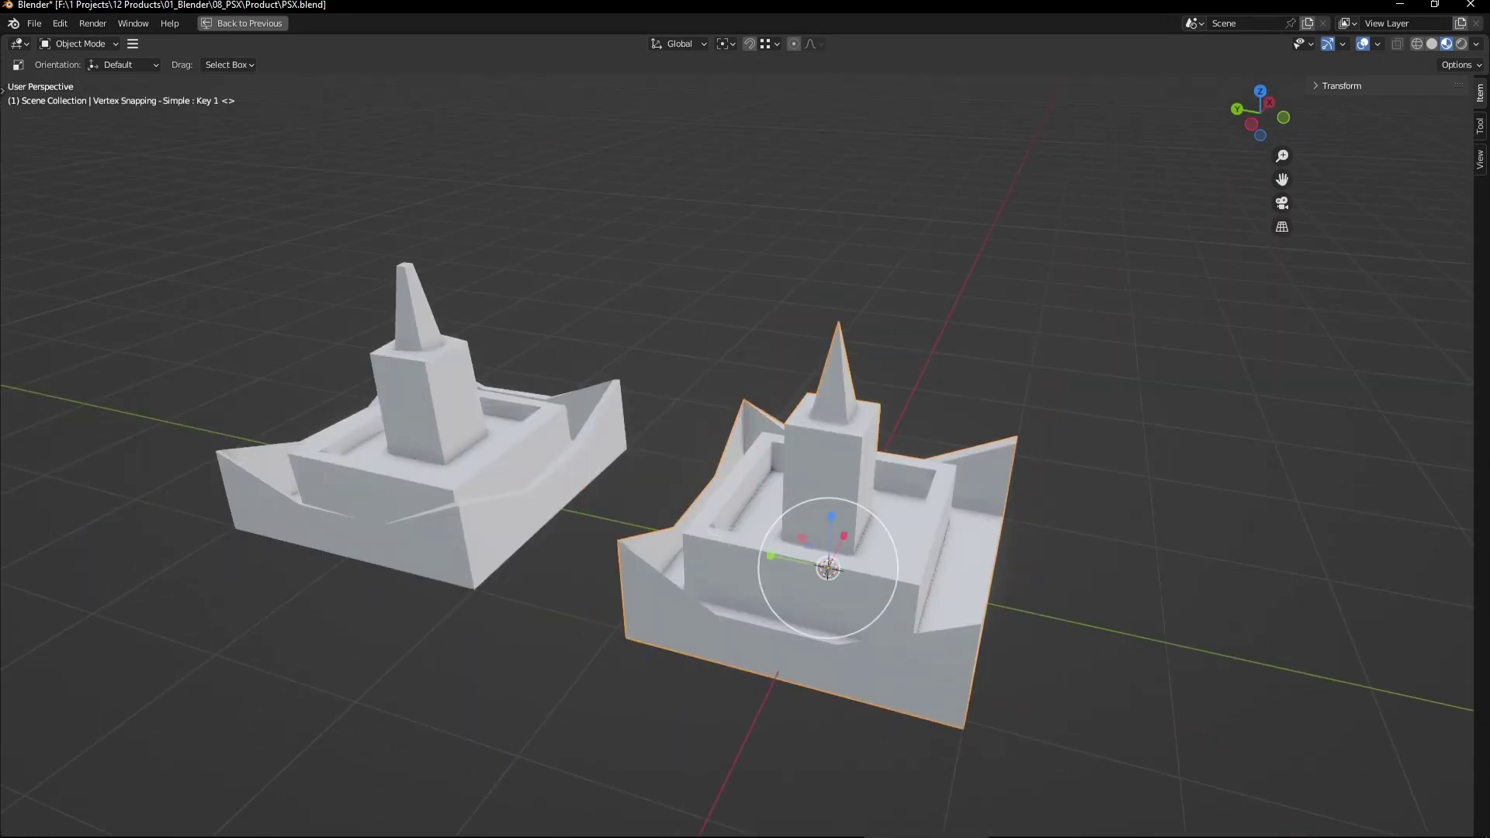
- Confirm the castle's rotation, then try a vertical Z move and cancel it
middle_drag(882, 582, 1193, 519)
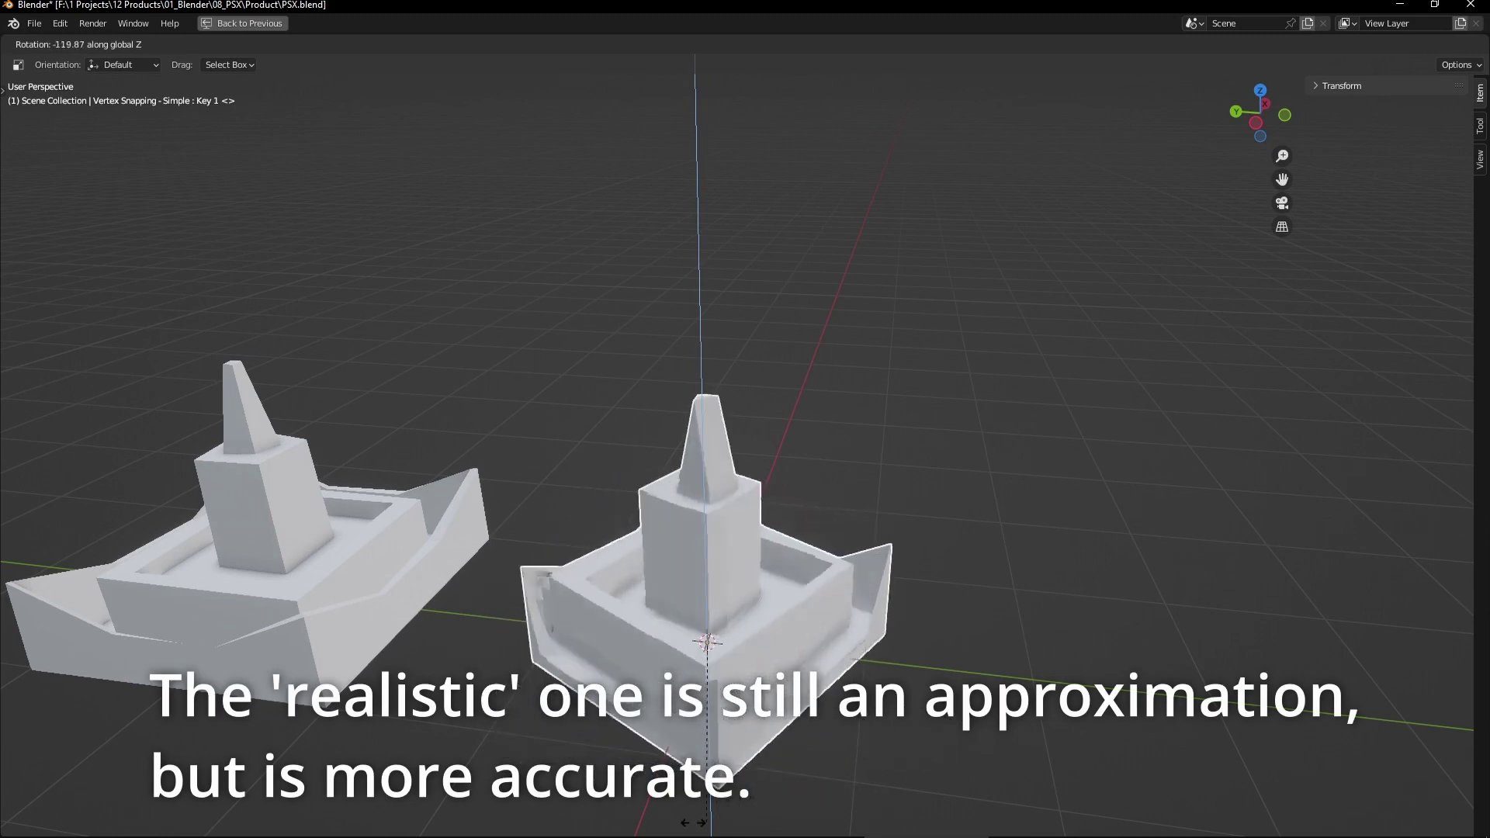
click(512, 697)
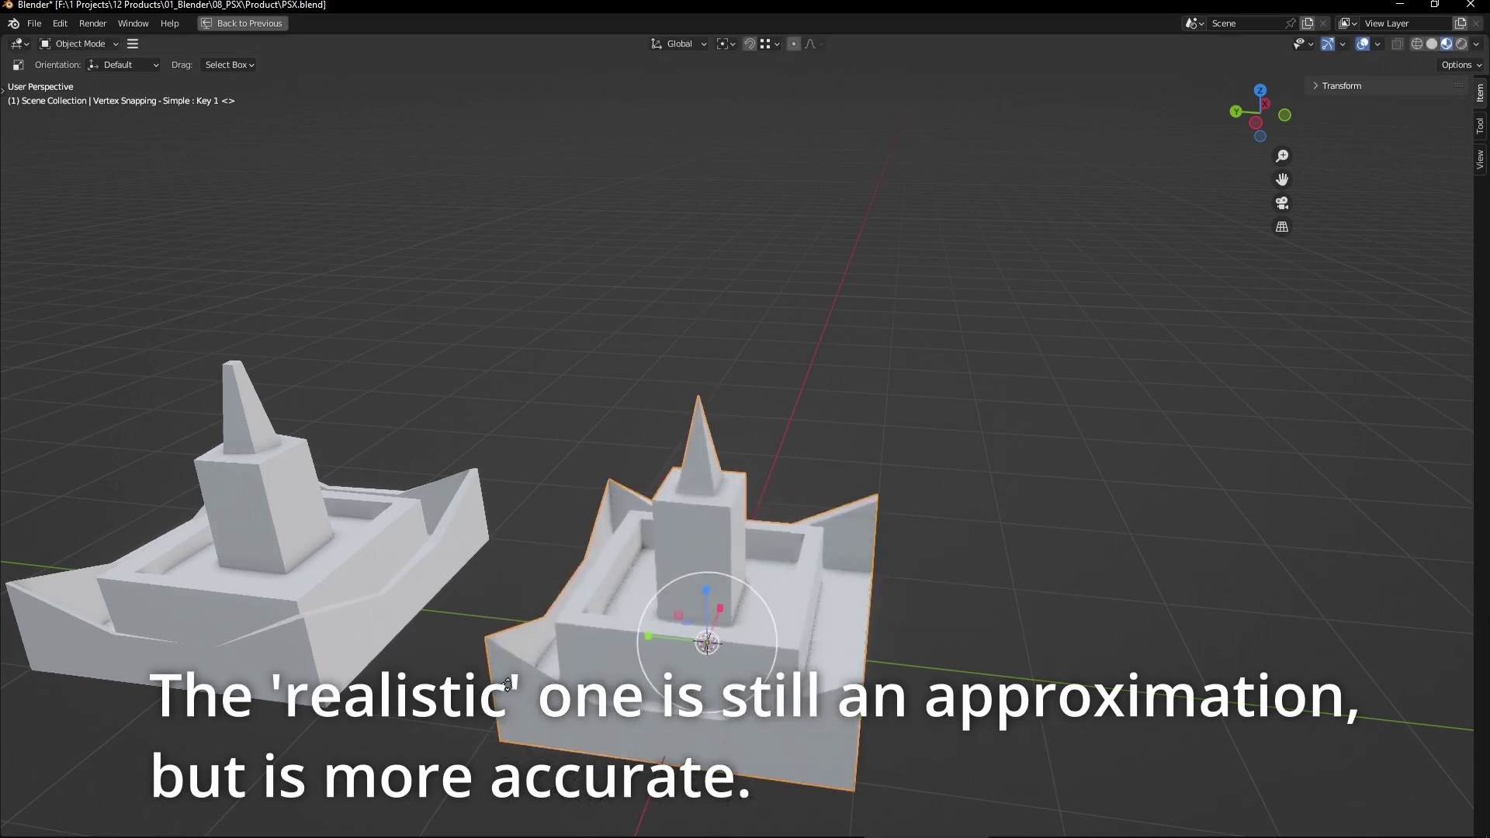
key(g)
key(z)
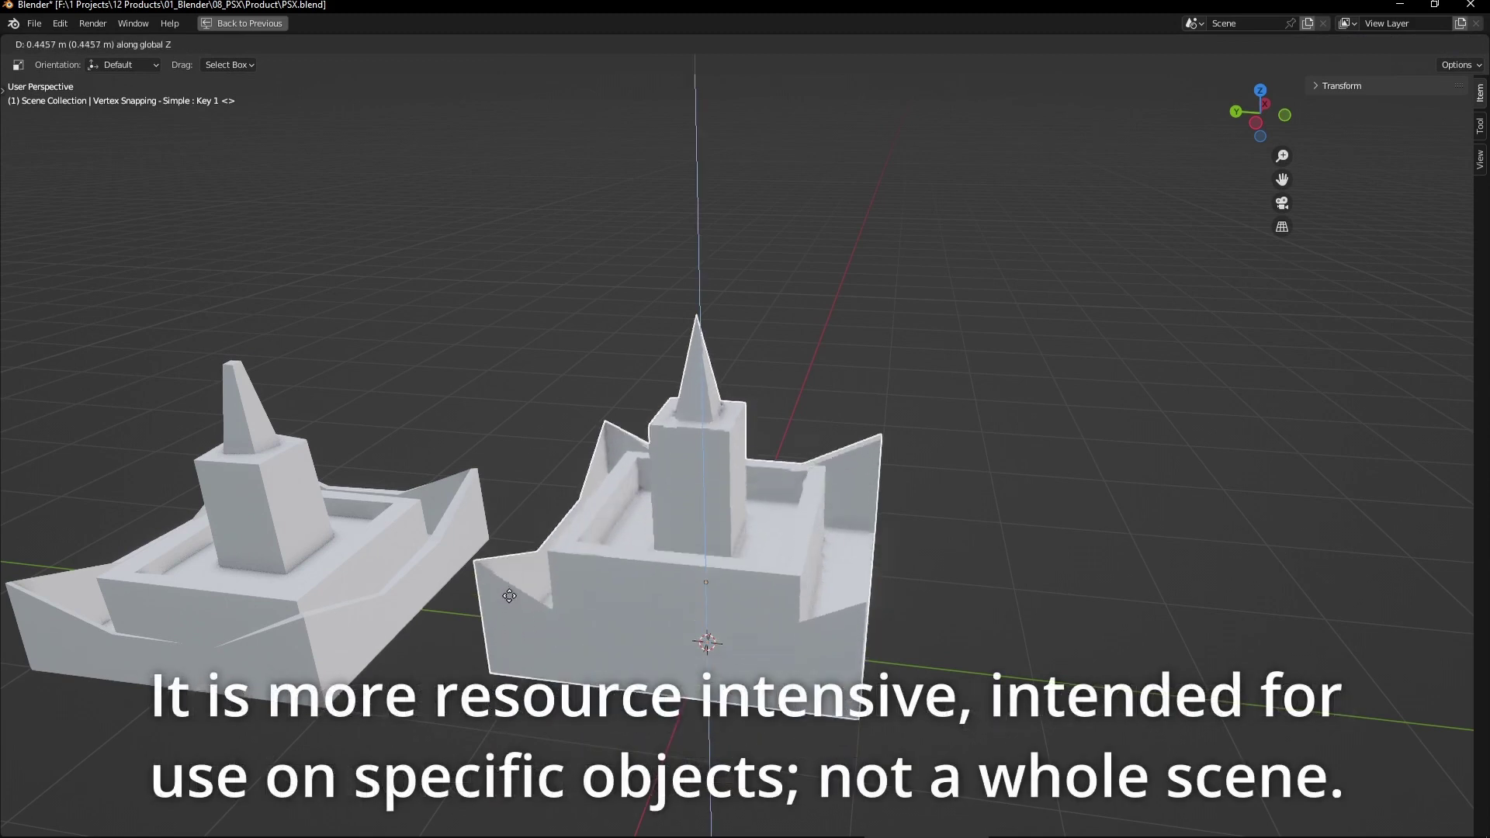
key(Escape)
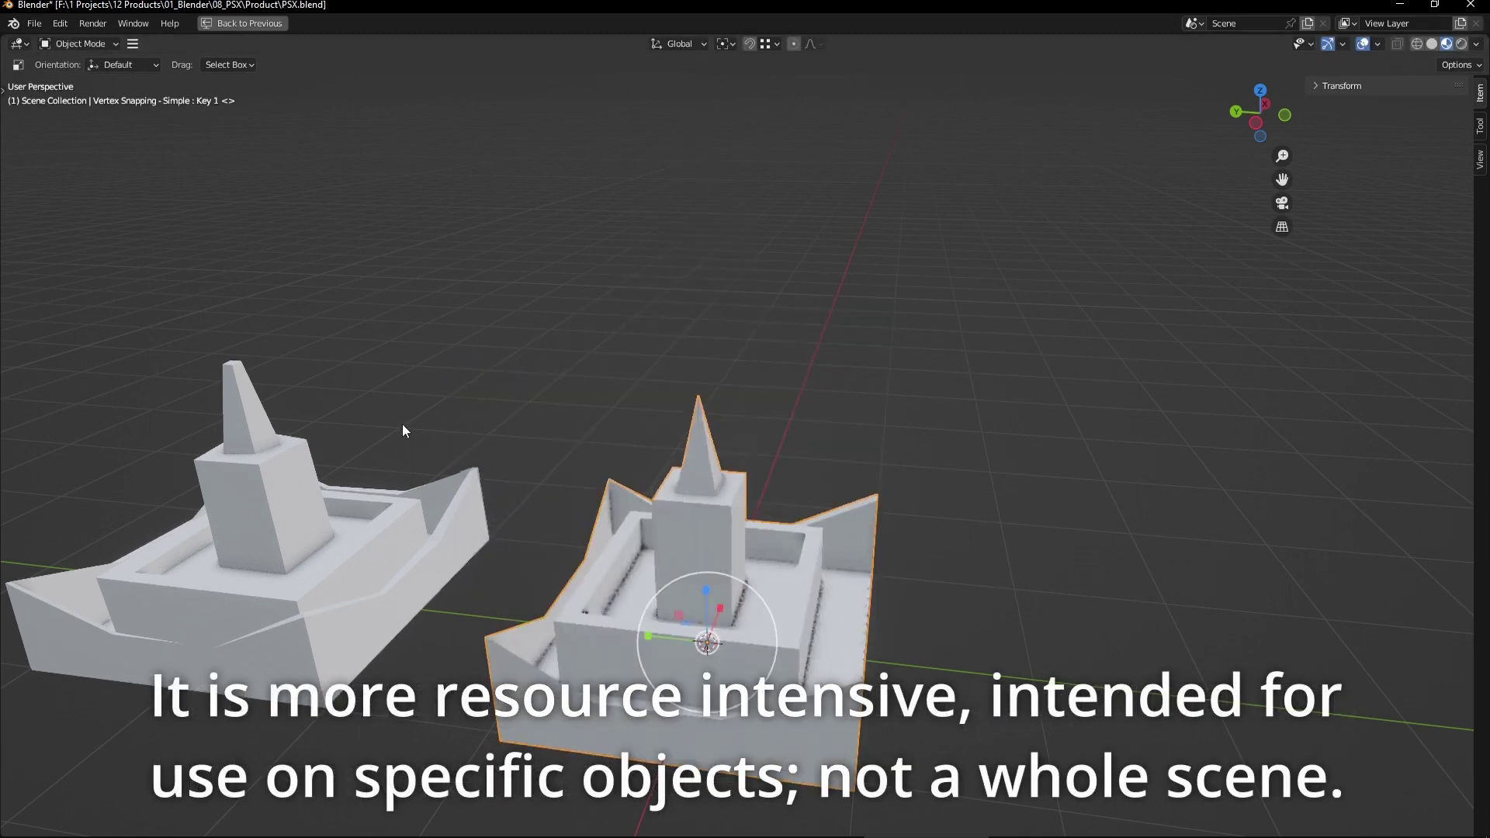
- Try scaling the castle along Z only, then cancel to restore its height
key(s)
key(shift+z)
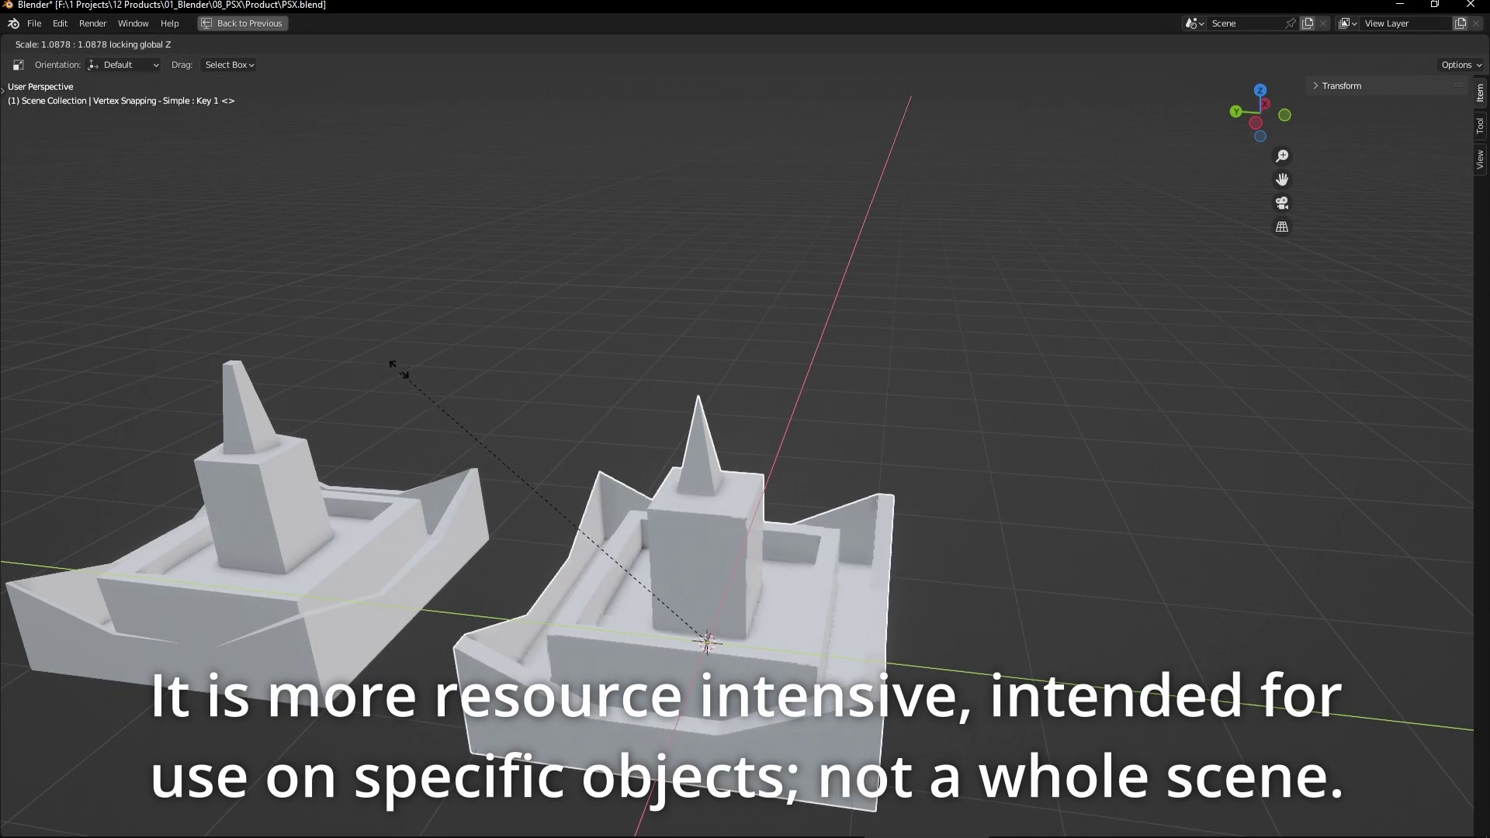
key(z)
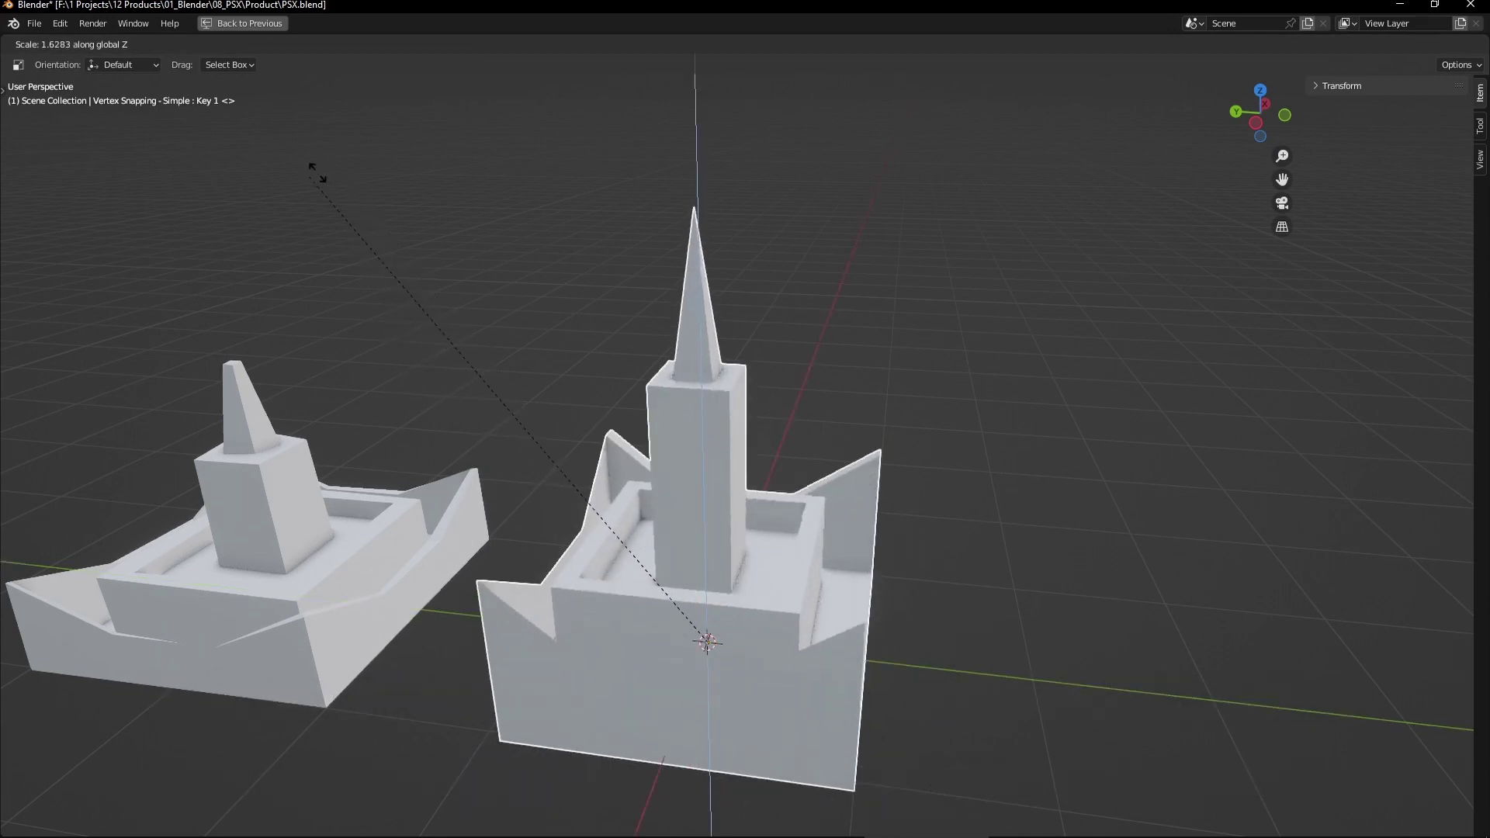
key(Escape)
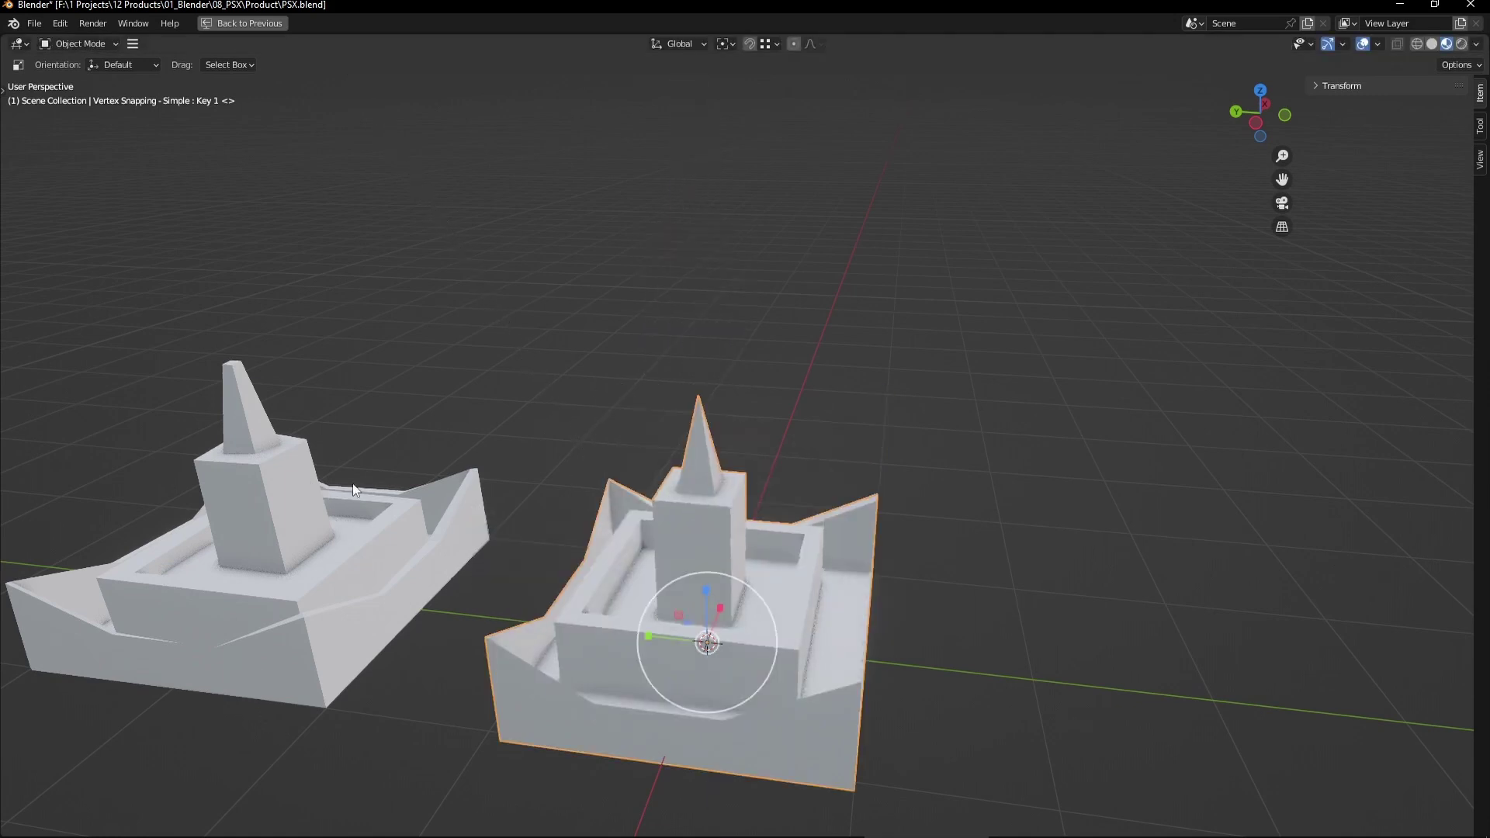
mouse_move(353, 488)
middle_down()
mouse_move(375, 470)
mouse_move(745, 445)
middle_up()
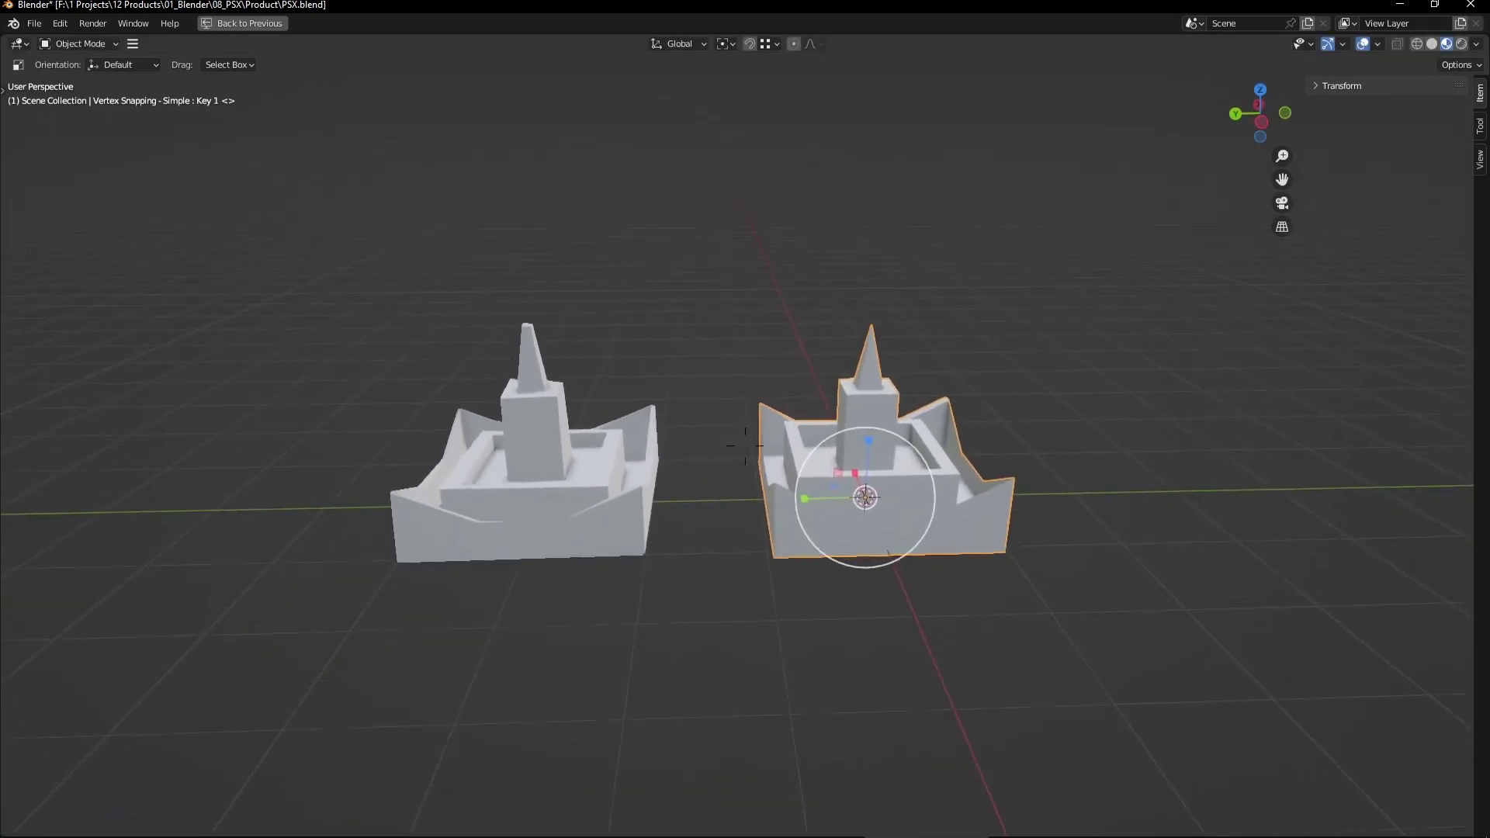
- Toggle Local view on the selected castle, zoom out, and restore the full workspace layout
key(KP_Divide)
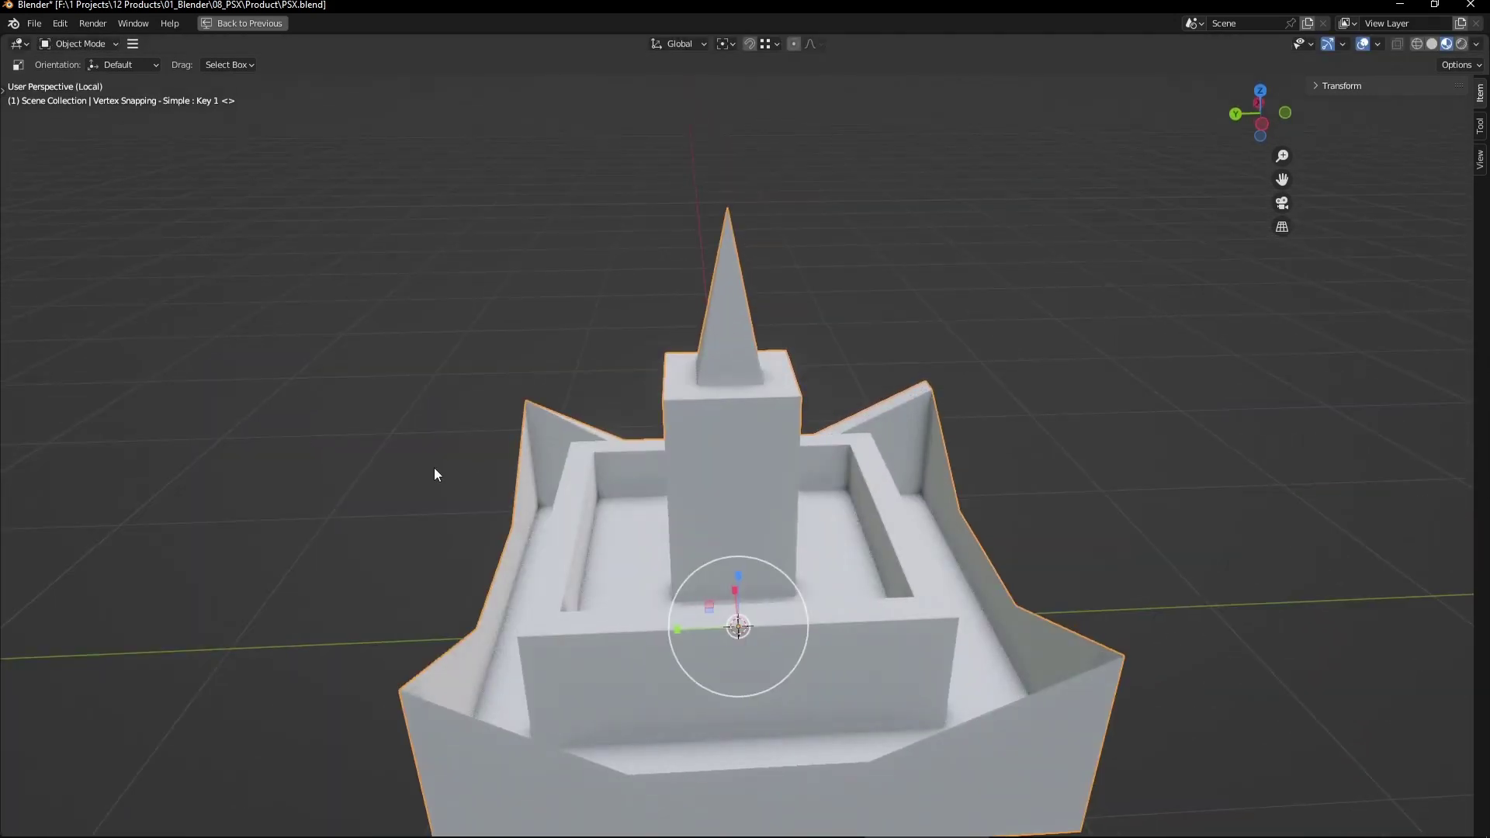
key(KP_Divide)
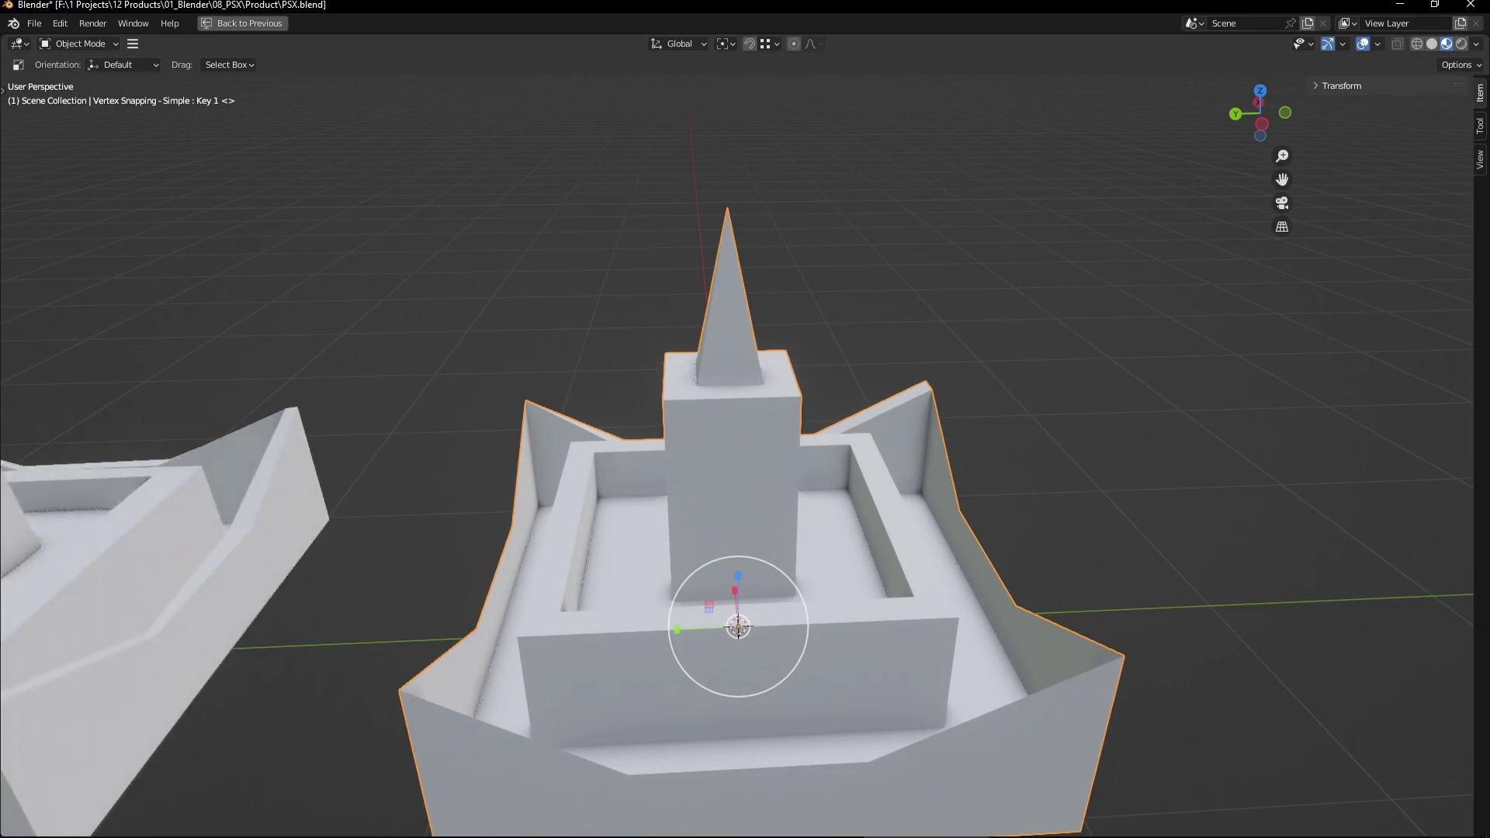
scroll(745, 445, down, 2)
scroll(745, 445, down, 3)
scroll(745, 445, down, 2)
scroll(745, 445, down, 1)
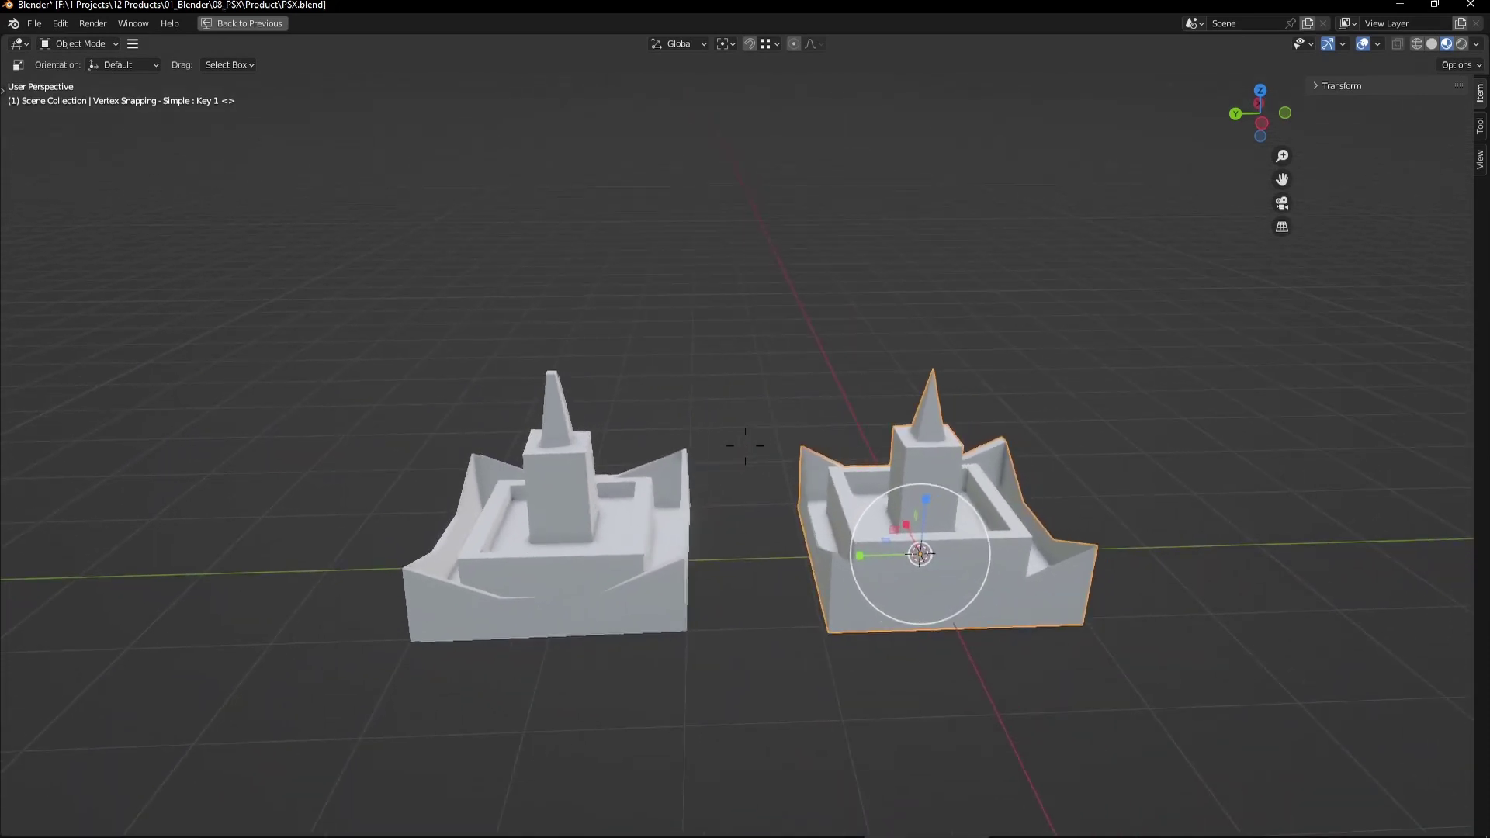
scroll(745, 445, down, 2)
scroll(439, 467, down, 2)
key(ctrl+space)
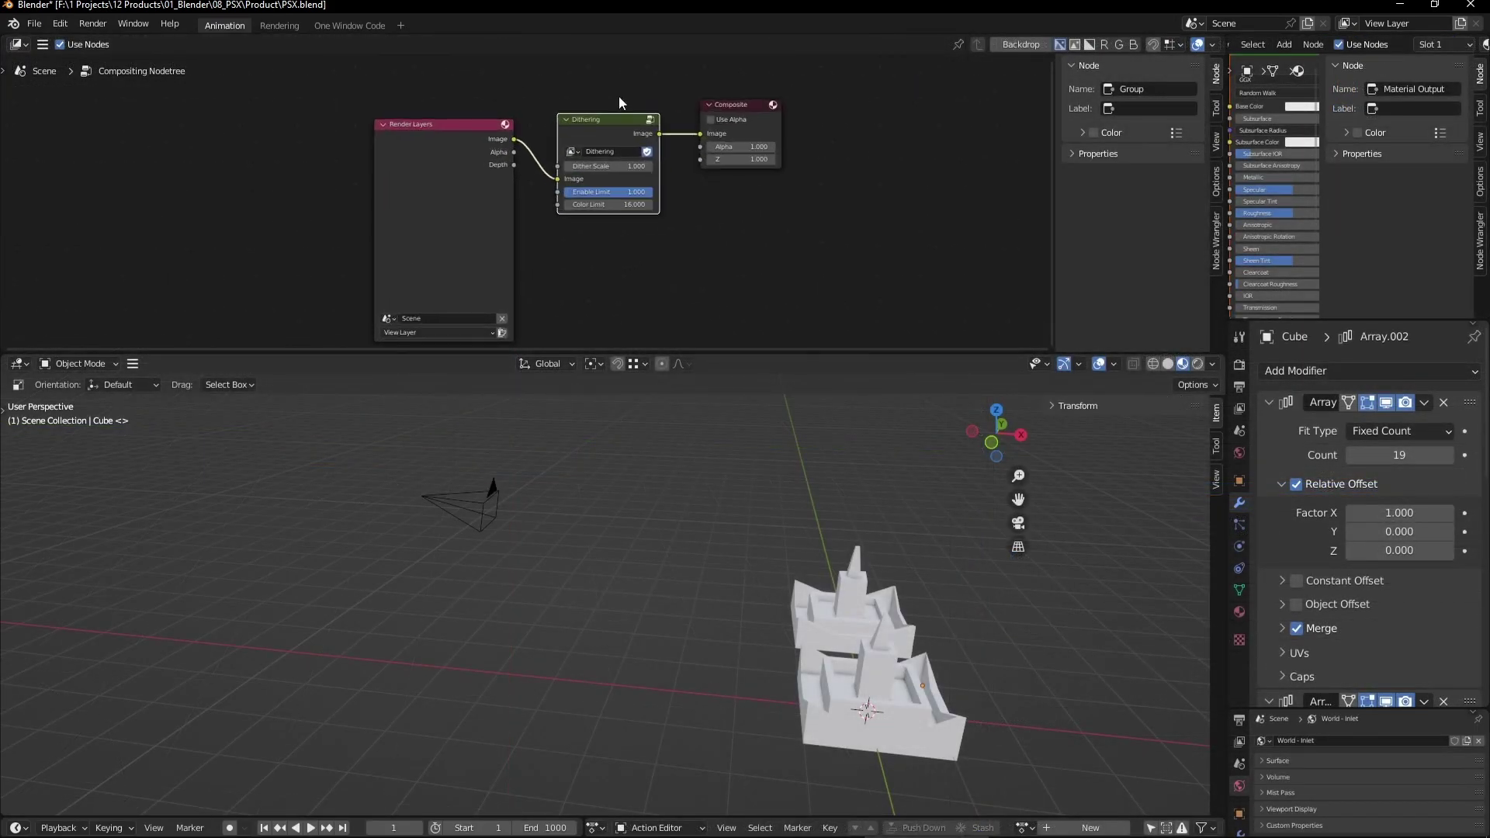
- Box-select the Dithering node, then join the compositor area into the 3D viewport
scroll(619, 102, up, 3)
scroll(590, 124, up, 1)
scroll(504, 148, up, 1)
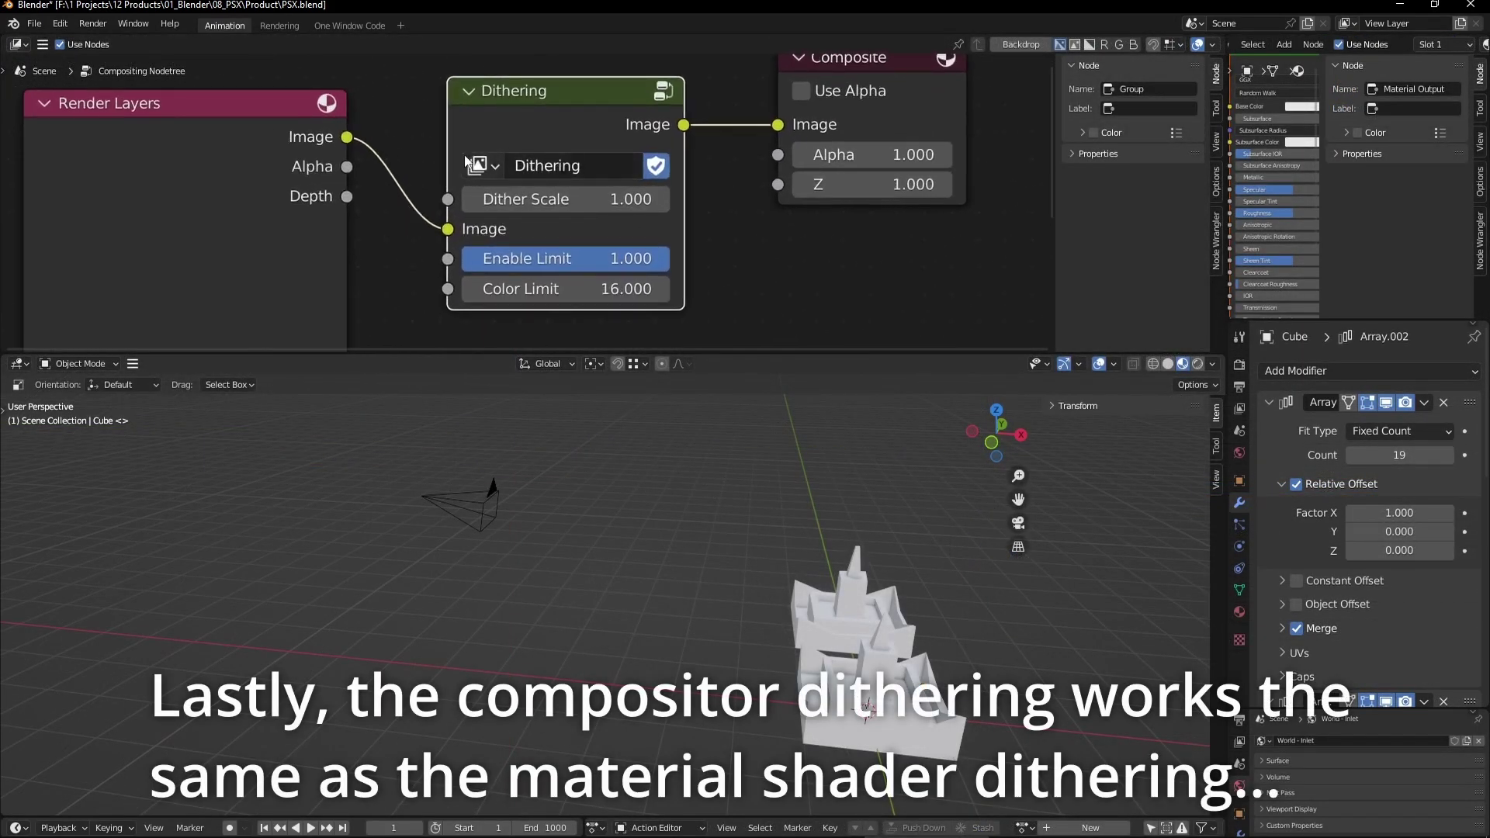
drag(643, 213, 738, 341)
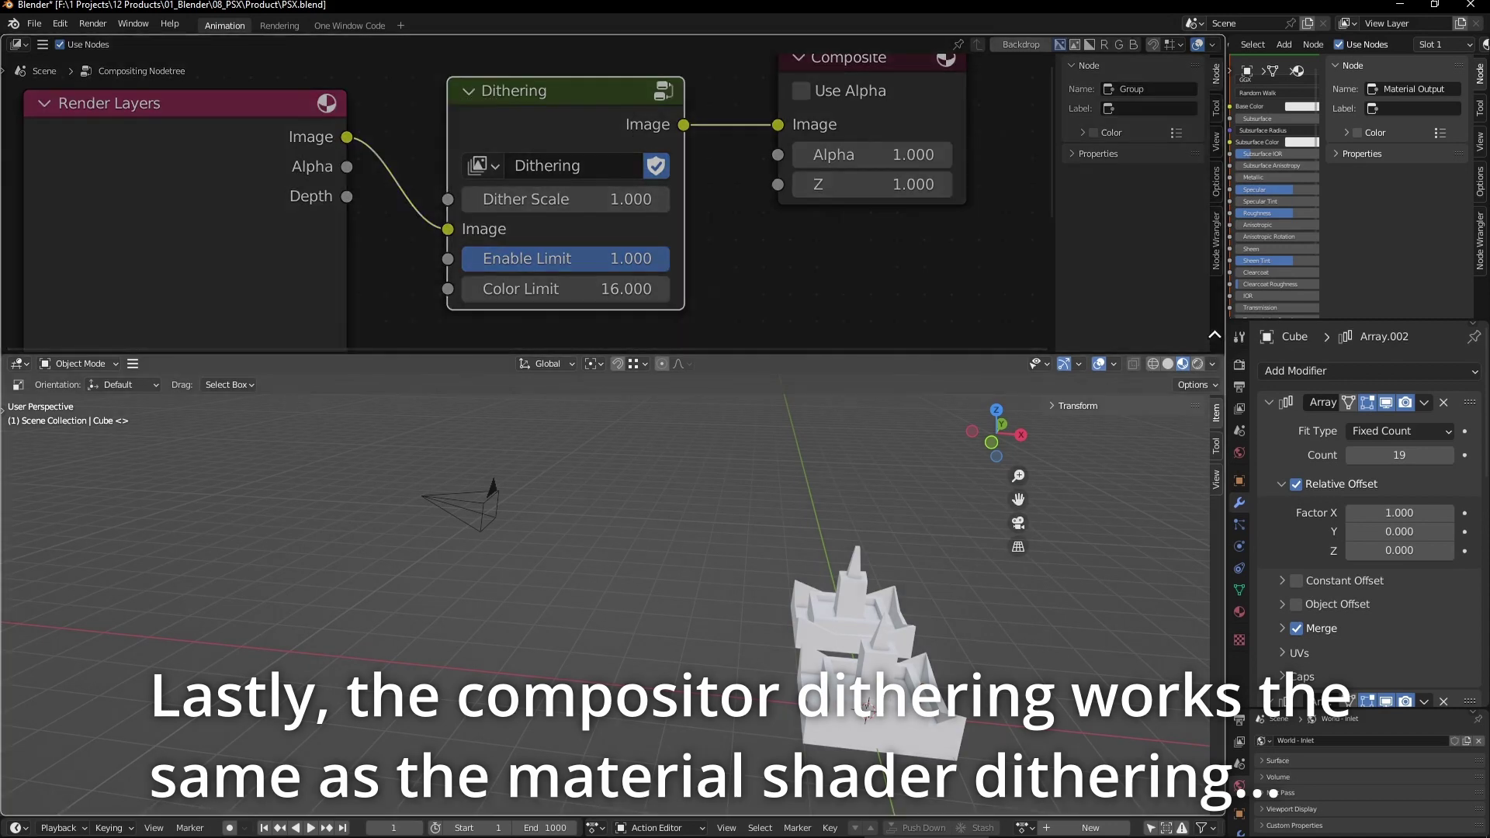
drag(1224, 352, 785, 328)
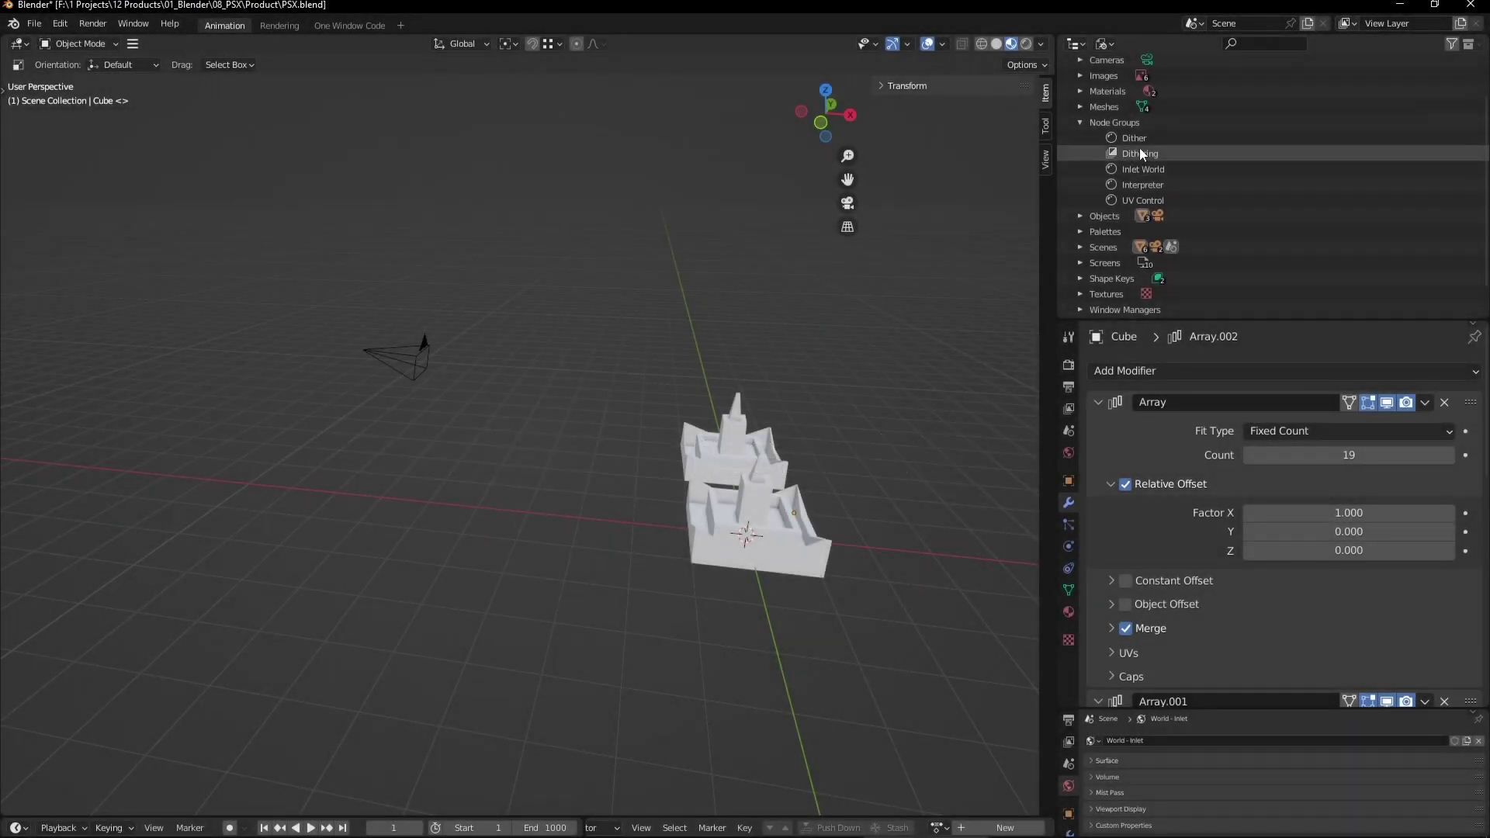
- Select the Dither and Dithering node groups in the Outliner and copy them
click(1139, 149)
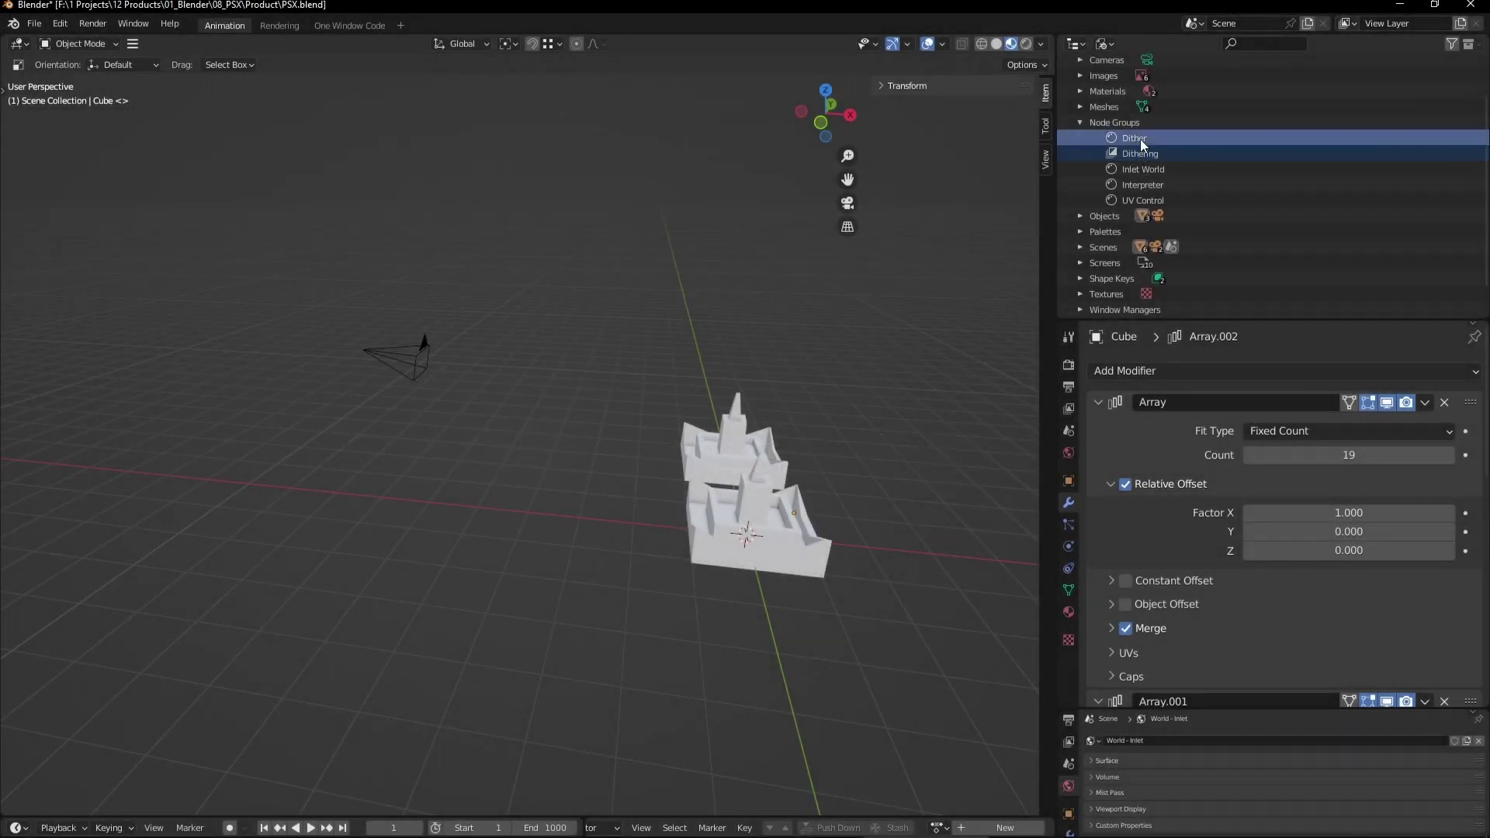
right_click(1174, 149)
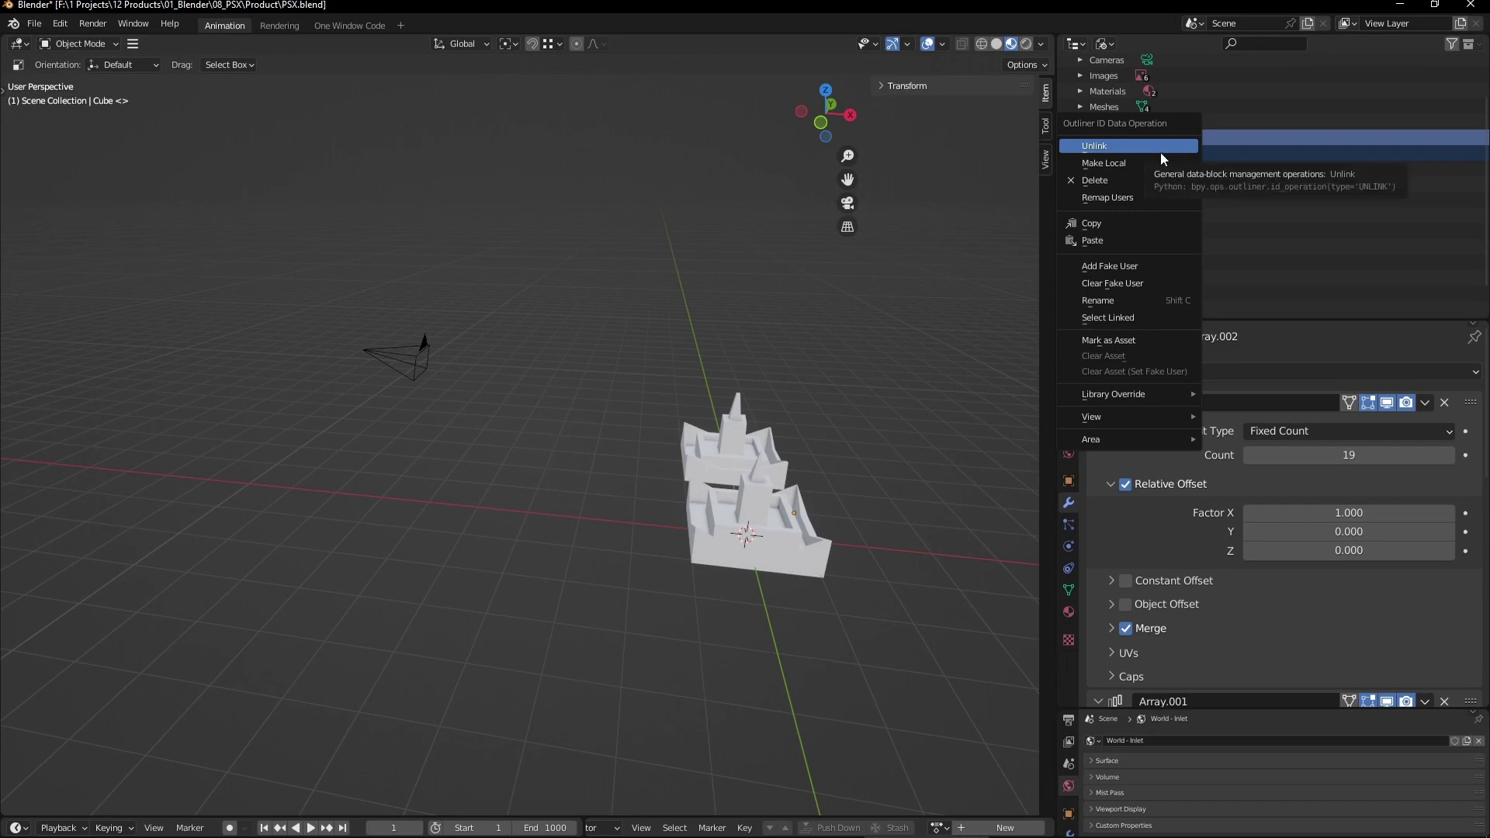
click(1108, 222)
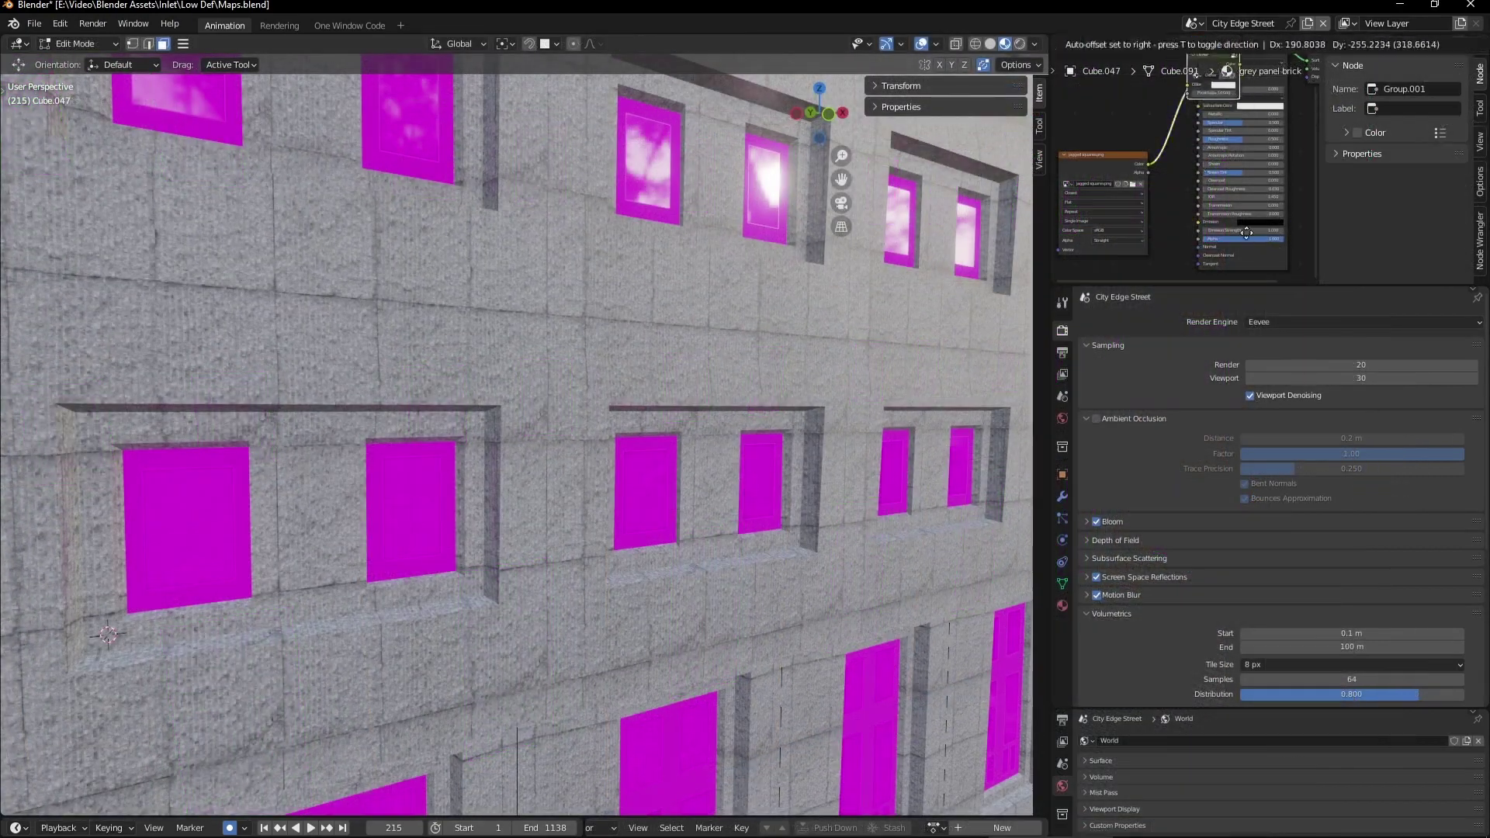
- Drop the Dither group into the wall material and tune Pixel Scale through 24, 59, then 19.4
click(1199, 59)
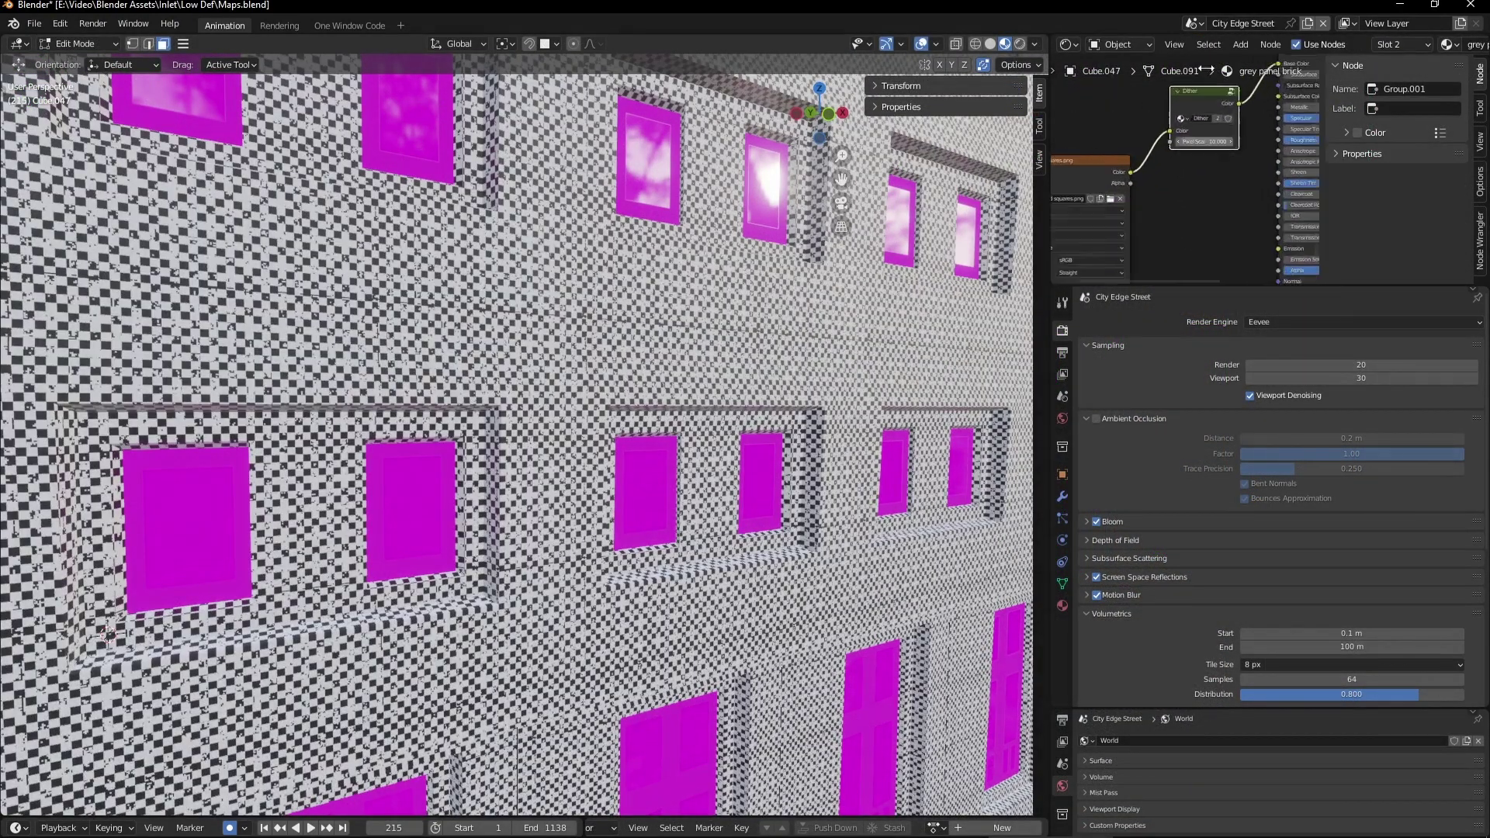
scroll(1184, 142, up, 5)
mouse_move(1204, 146)
mouse_down()
mouse_move(1273, 146)
mouse_move(1211, 146)
mouse_up()
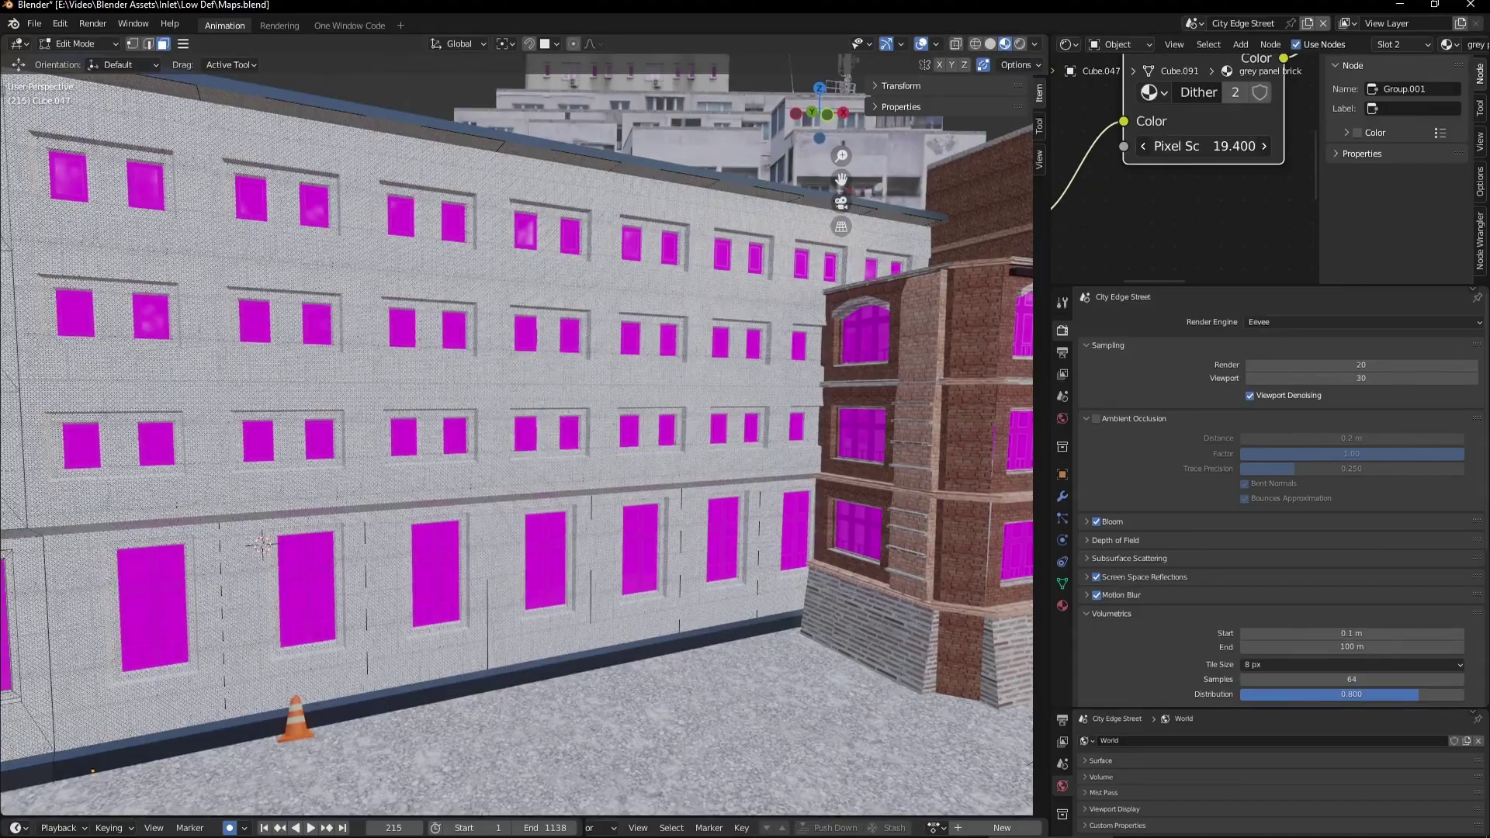
drag(1211, 146, 1272, 146)
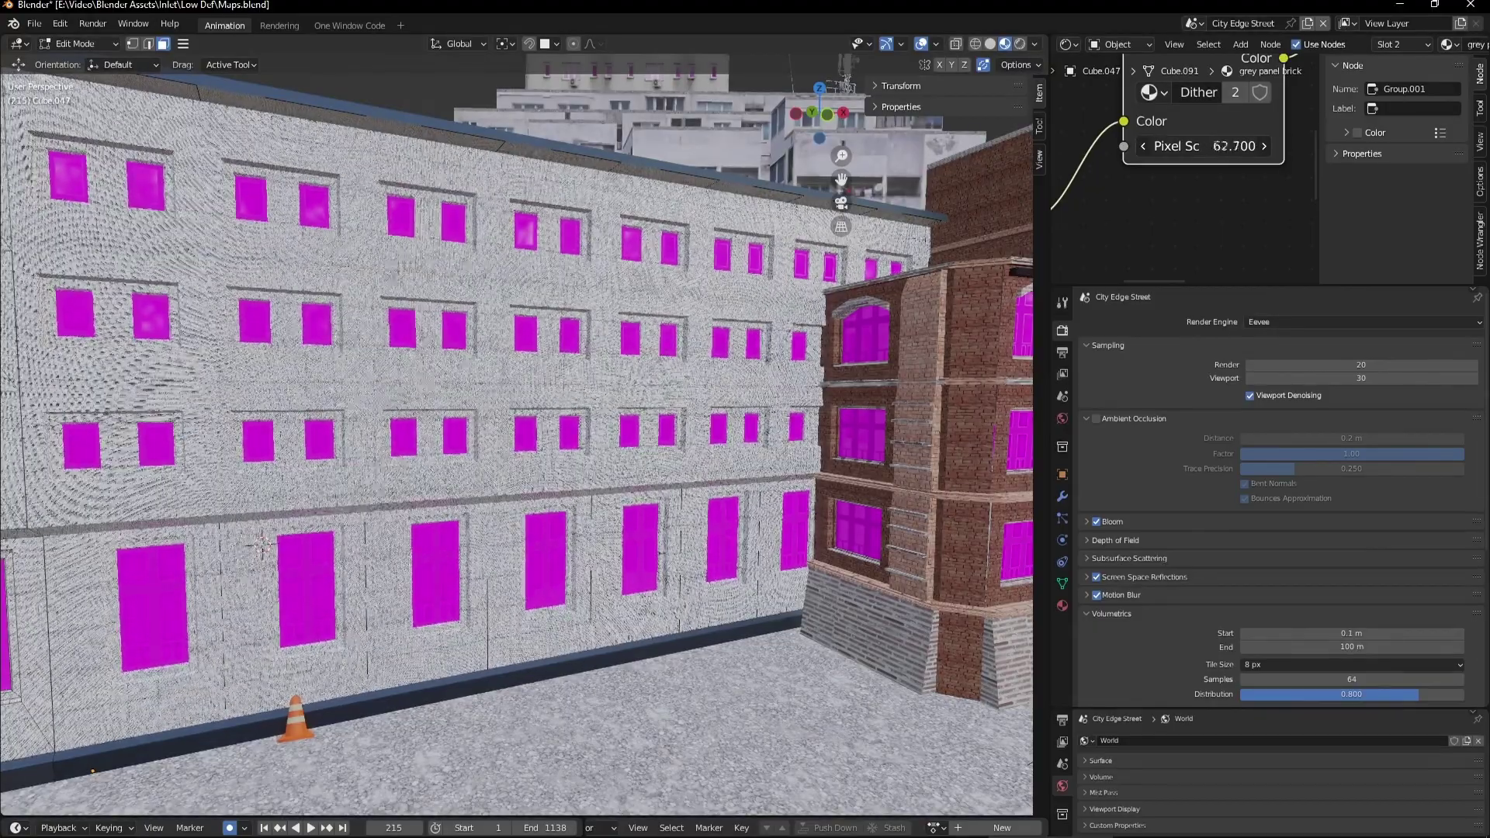
drag(1241, 146, 1220, 148)
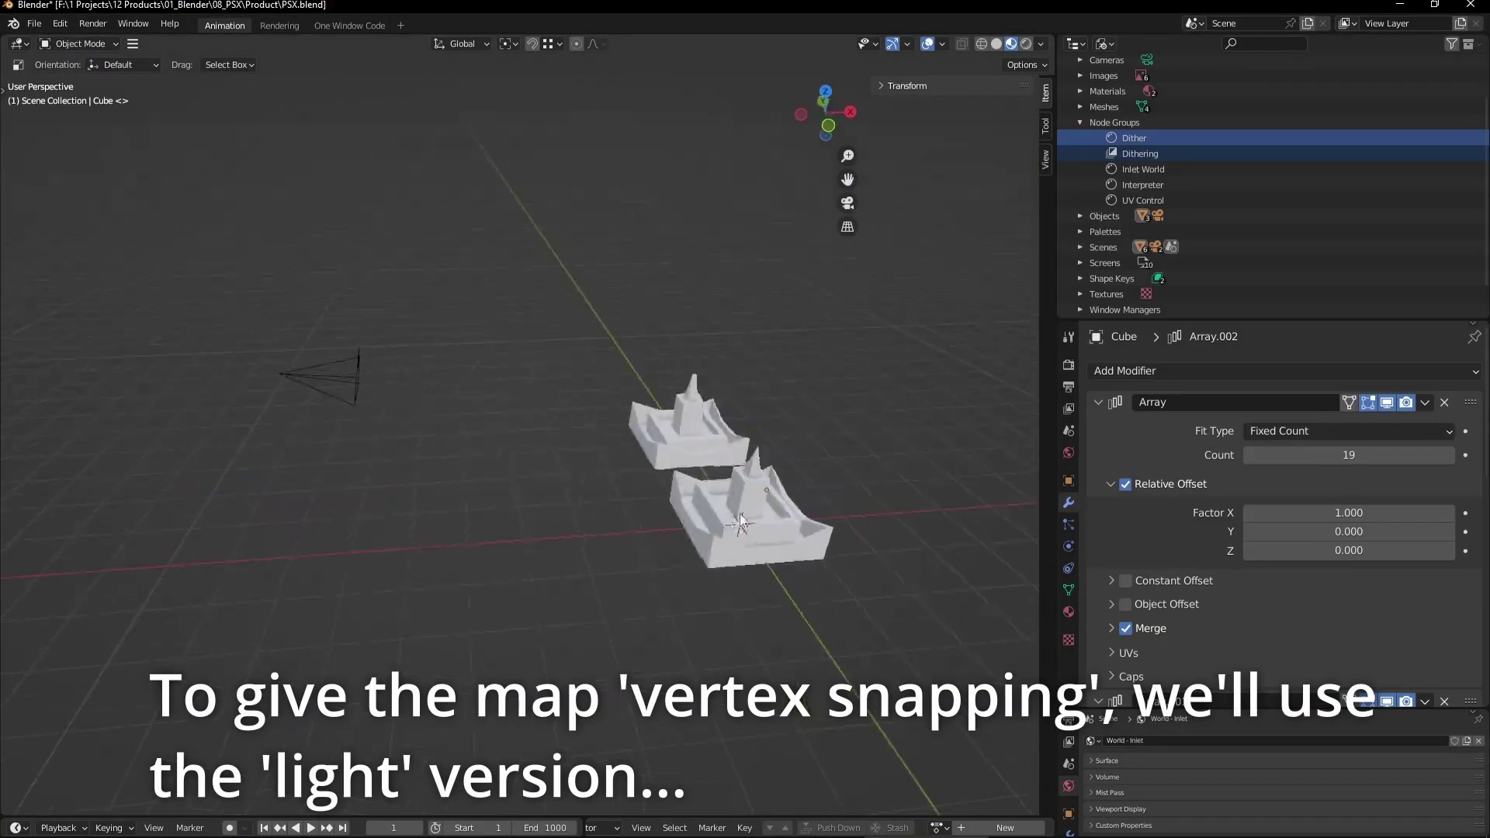
- Select the Vertex Snapping - Complex object and copy it with Copy Objects
click(726, 450)
click(621, 440)
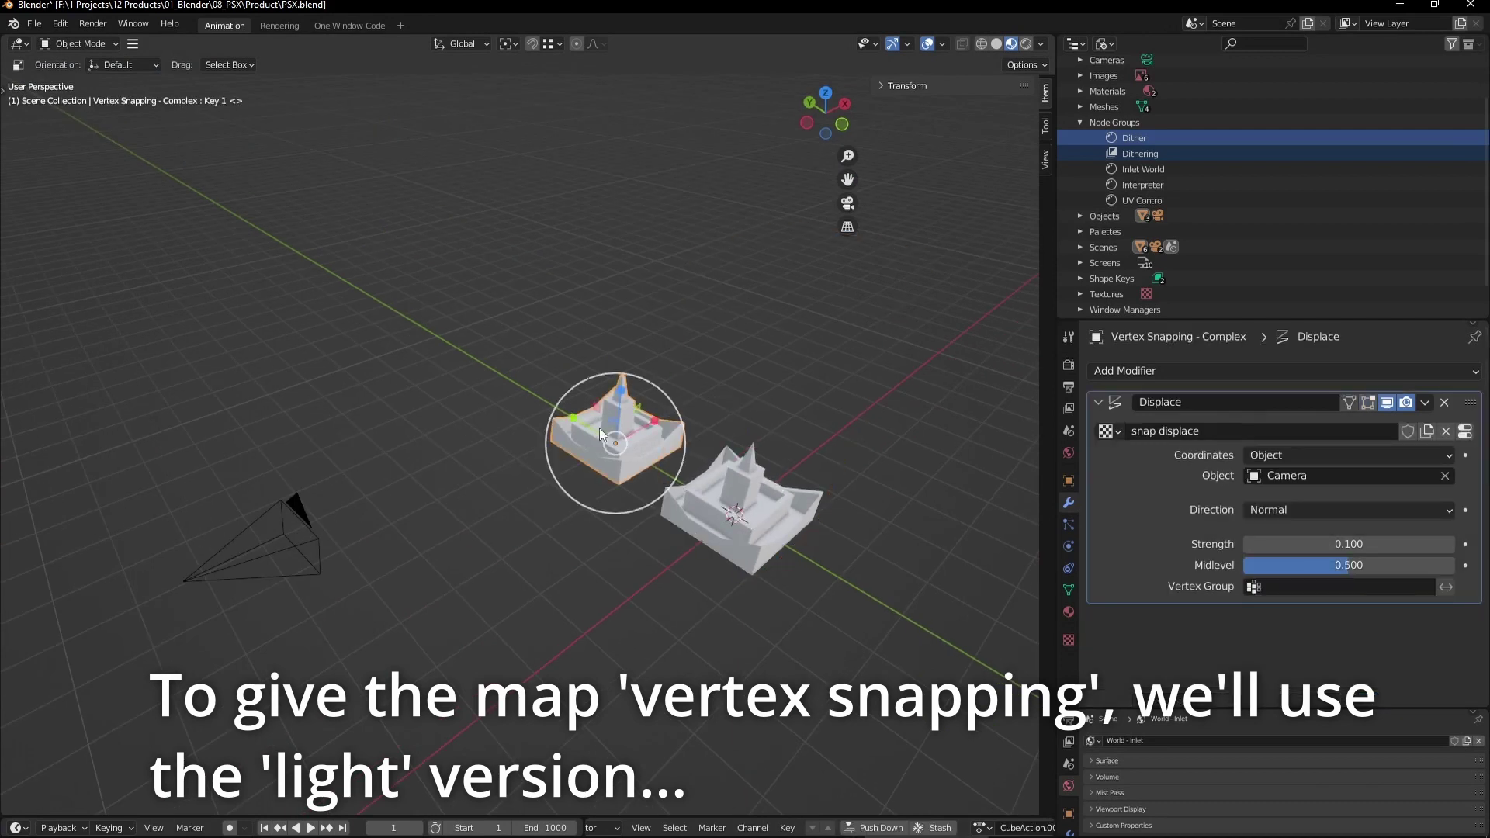
middle_drag(599, 427, 658, 434)
key(ctrl+c)
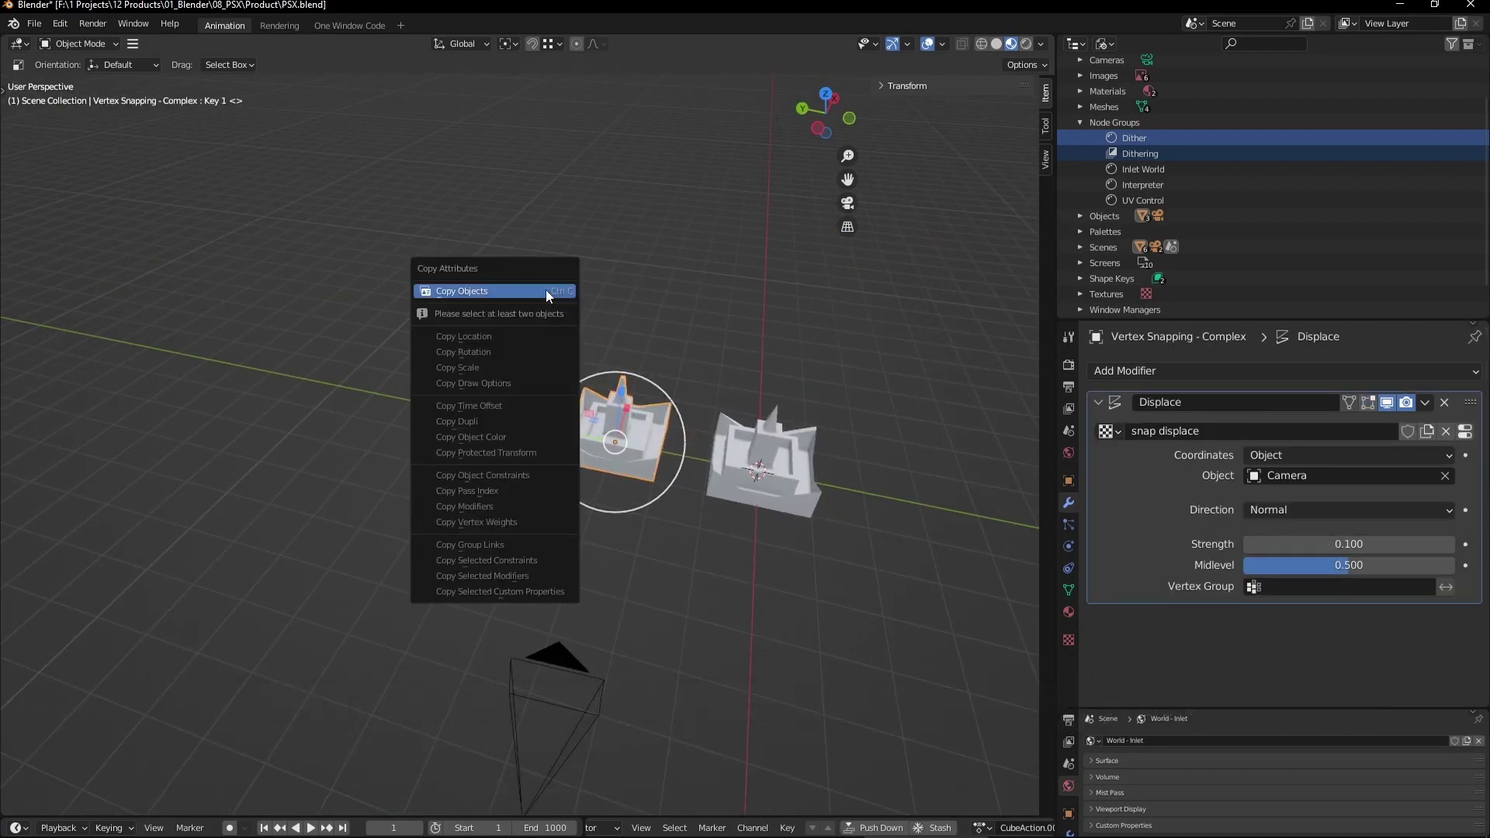
click(547, 290)
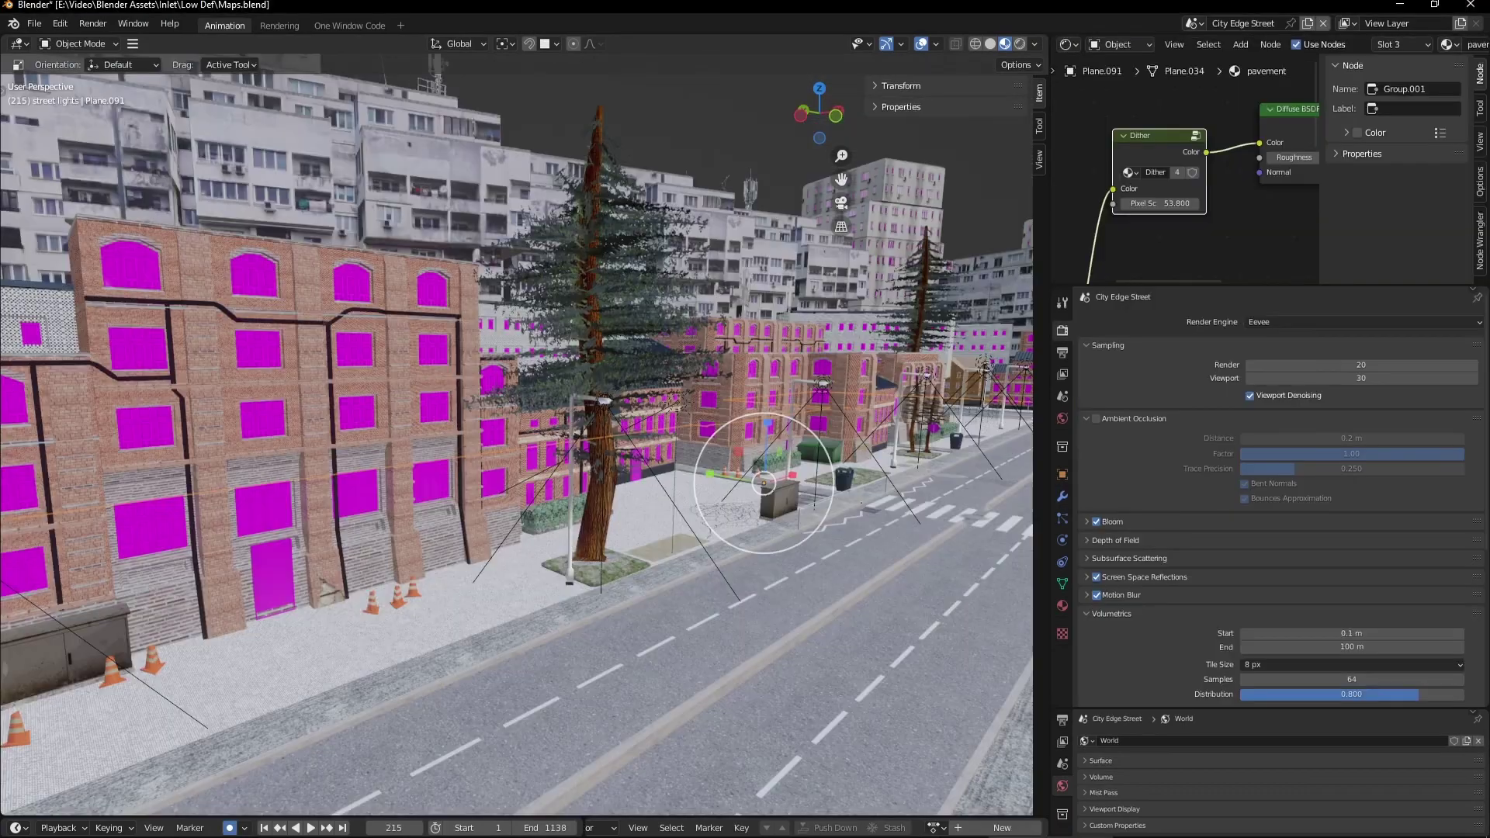
- Paste the vertex-snapping object and its camera, placing them beside the street
key(ctrl+v)
key(KP_Decimal)
middle_drag(388, 500, 507, 524)
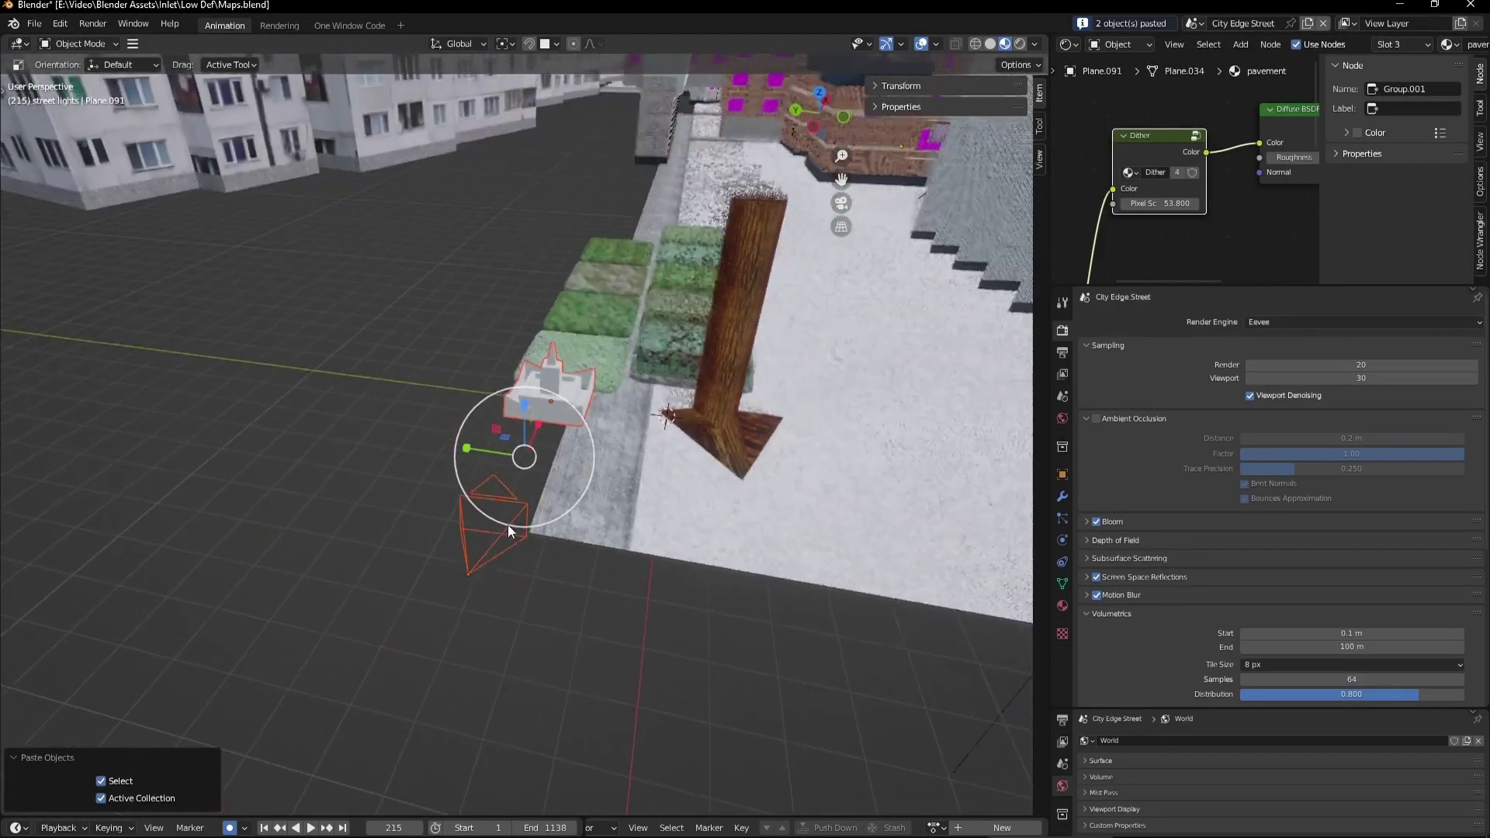
key(g)
click(312, 440)
- Show the vertex-snapping object's modifiers, then box-select the map objects
click(429, 330)
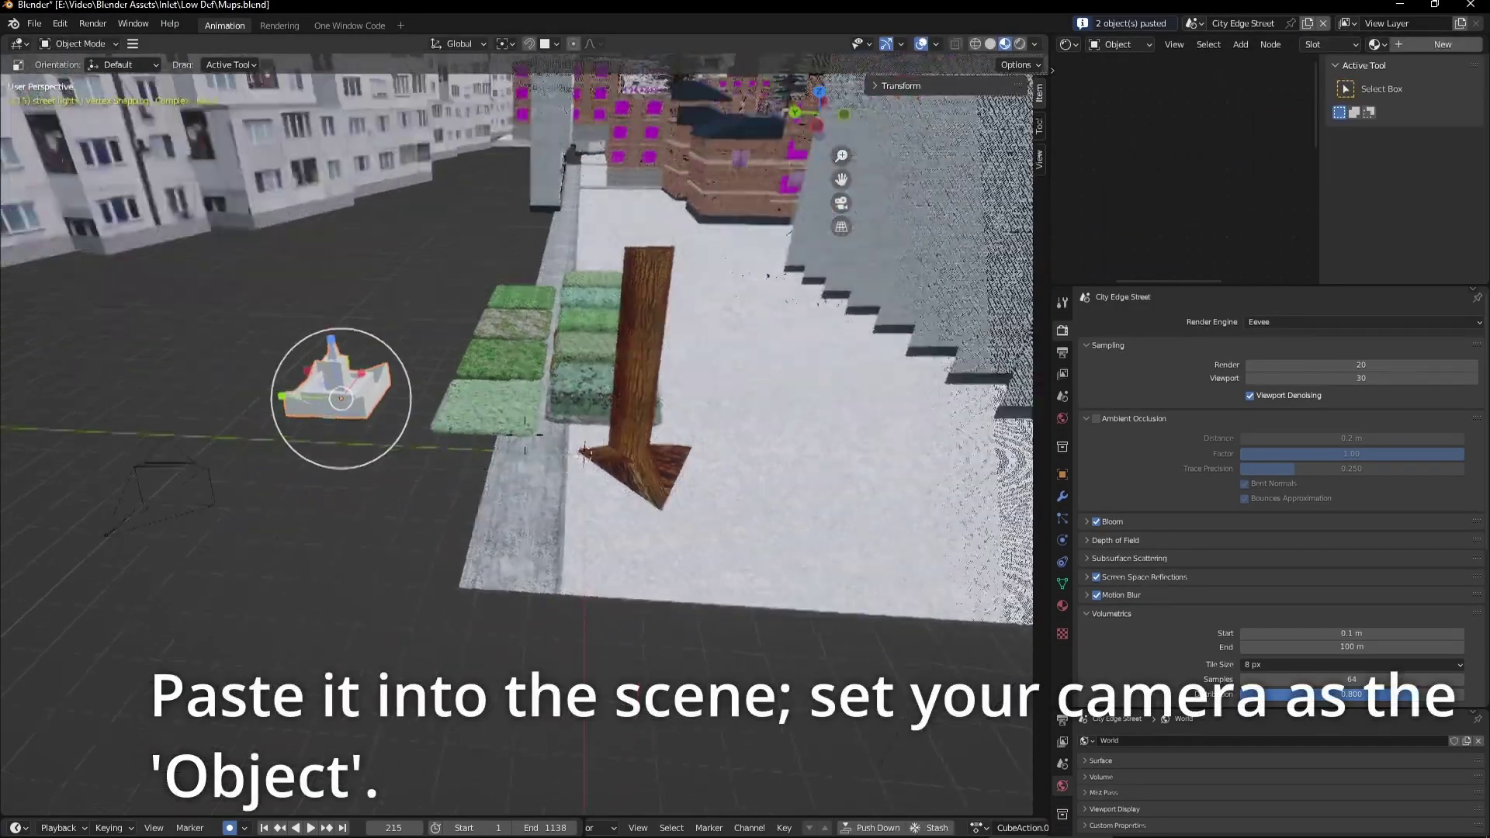
middle_drag(428, 330, 695, 393)
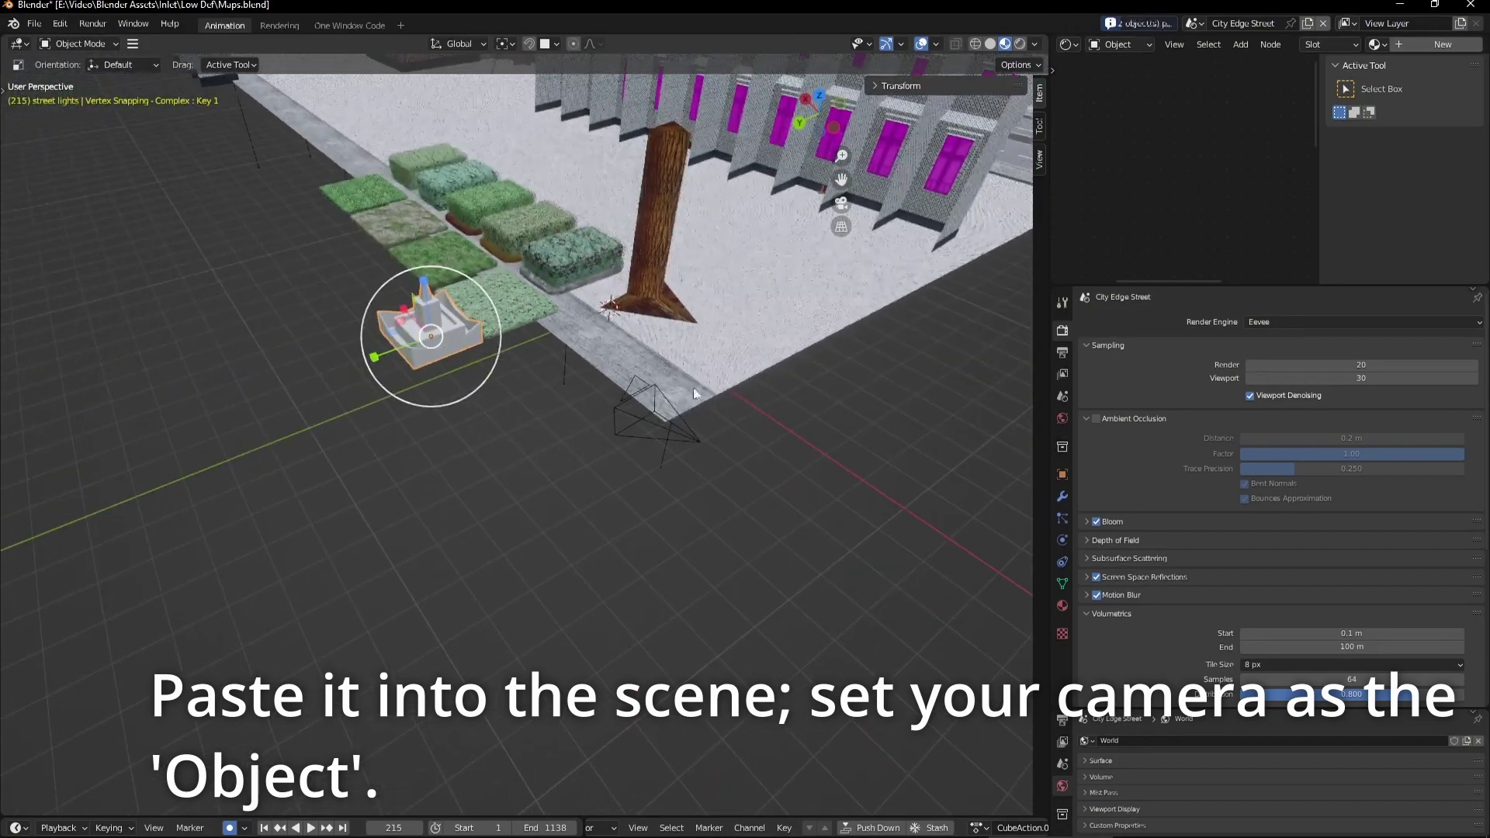
click(1062, 497)
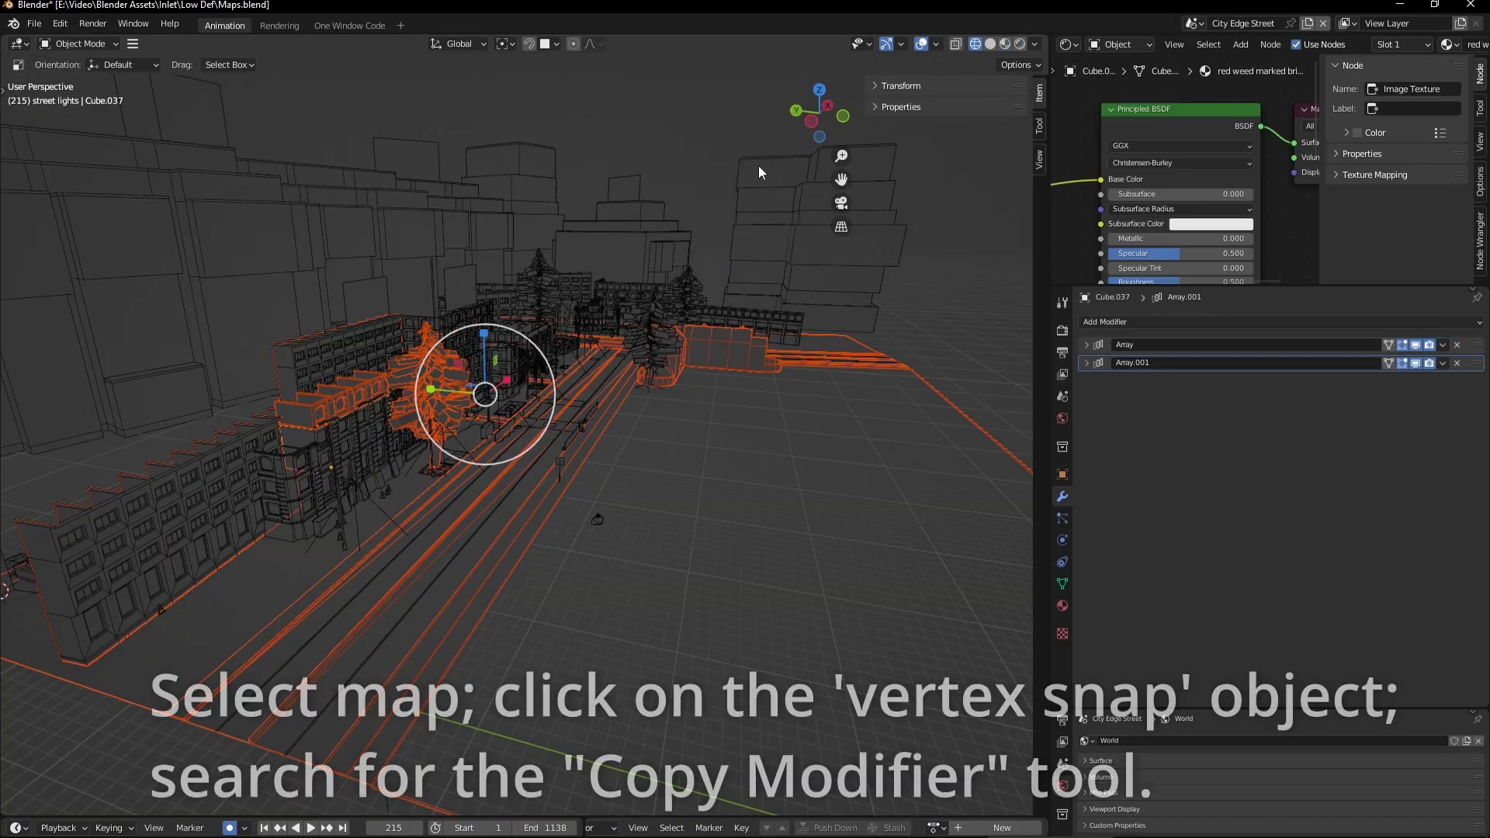
mouse_move(759, 167)
mouse_down()
mouse_move(122, 549)
mouse_move(144, 541)
mouse_up()
middle_drag(778, 434, 698, 388)
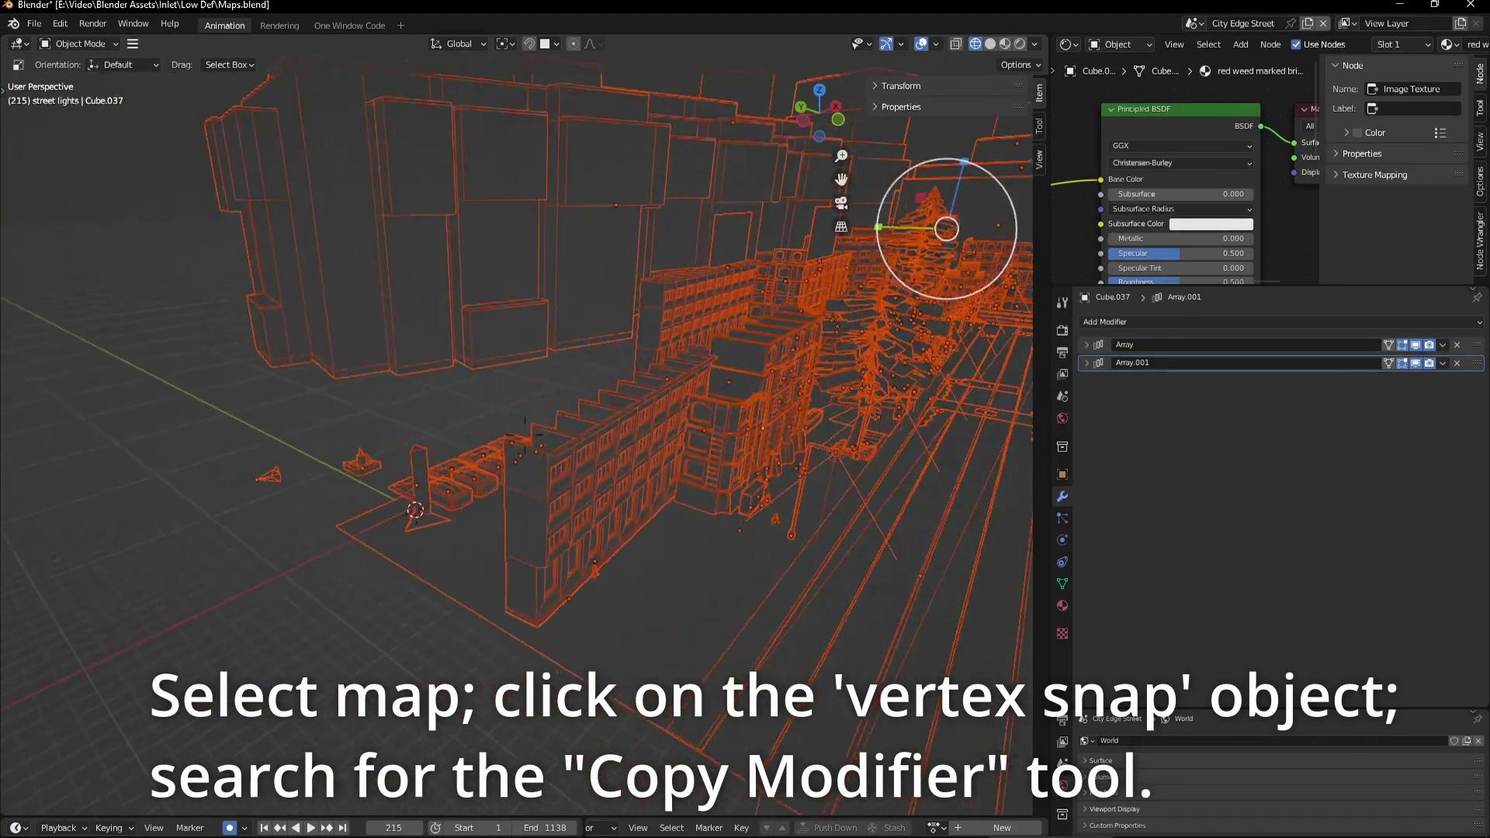
- Make Vertex Snapping active and run Copy Selected Modifiers with only Displace ticked
scroll(347, 475, up, 5)
shift+click(347, 474)
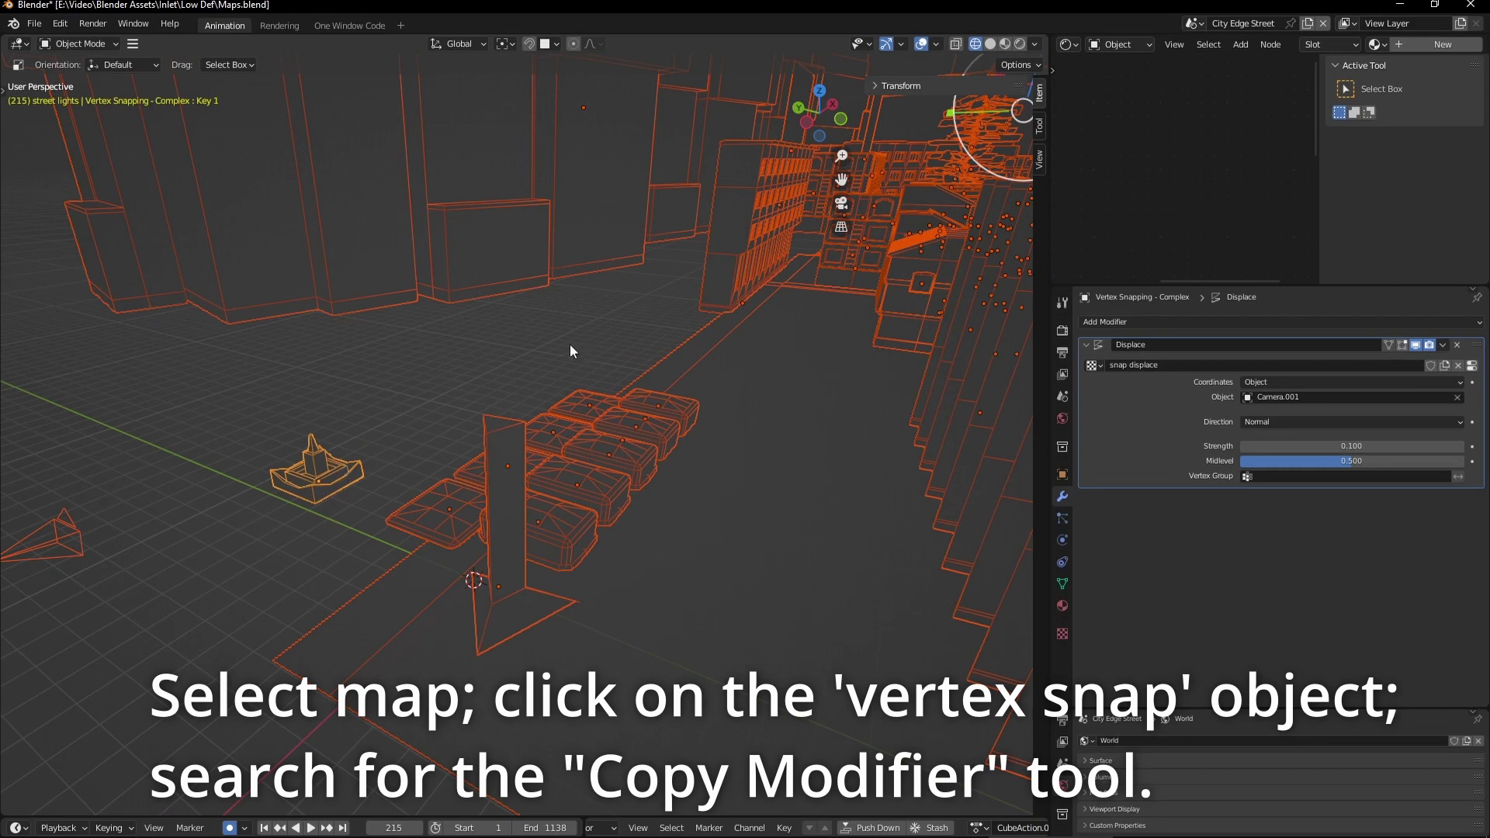
key(F3)
text(copy mod)
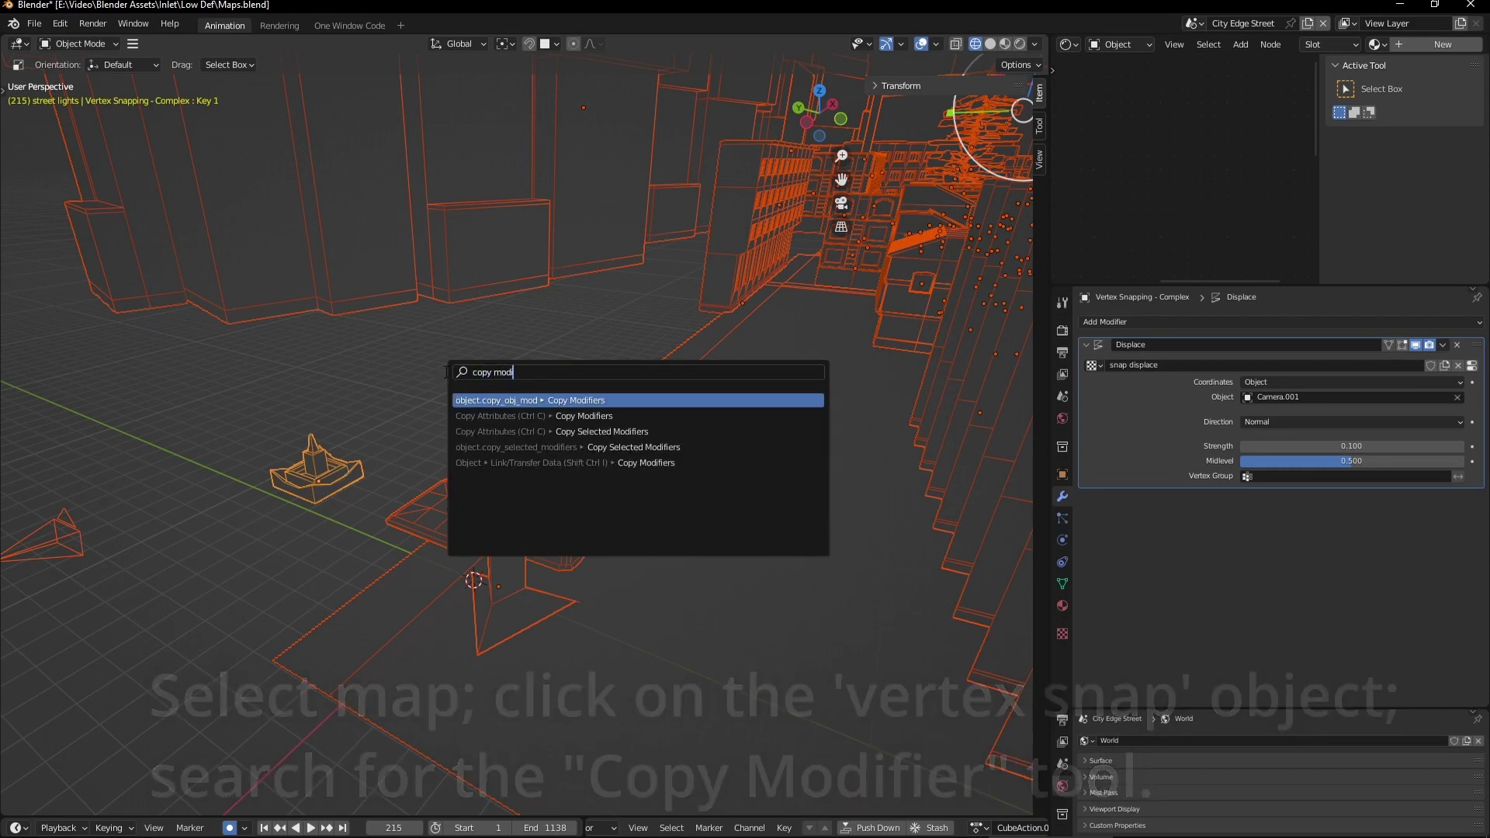
key(Down)
key(Return)
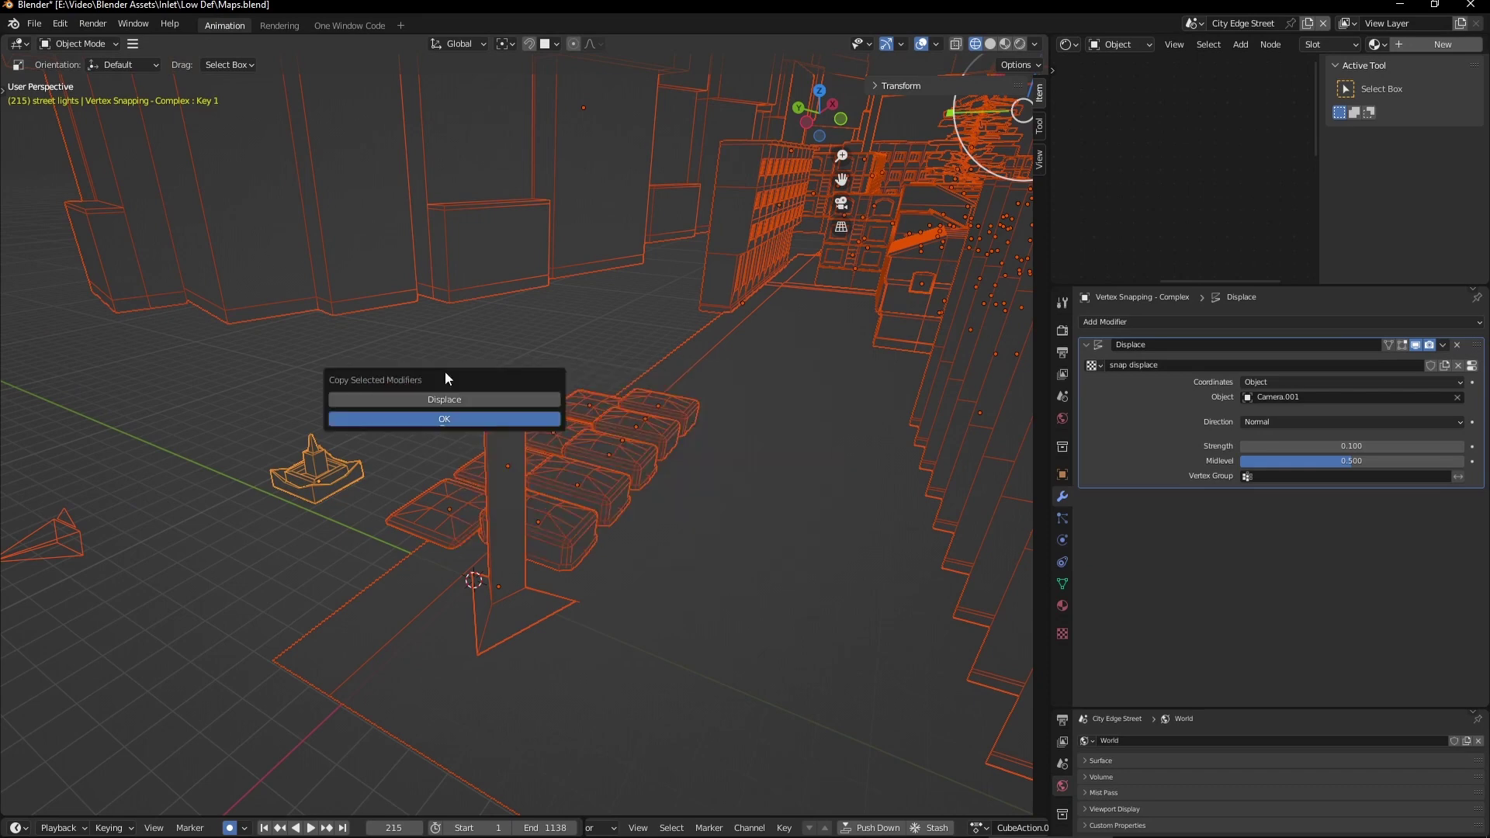
click(426, 399)
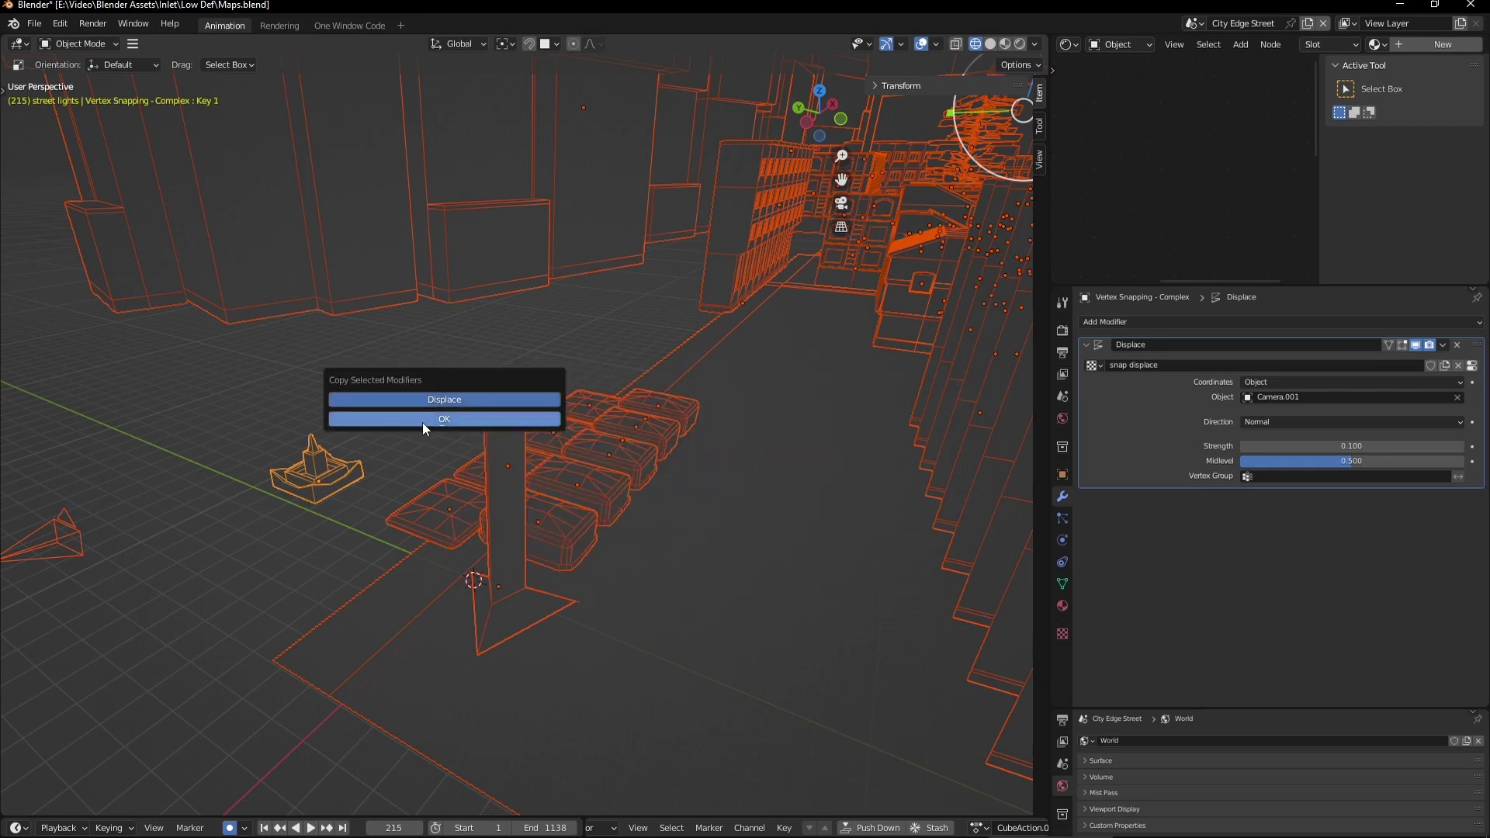
click(422, 420)
- Look through the scene camera and walk it down the street toward the tree
middle_drag(375, 396, 434, 419)
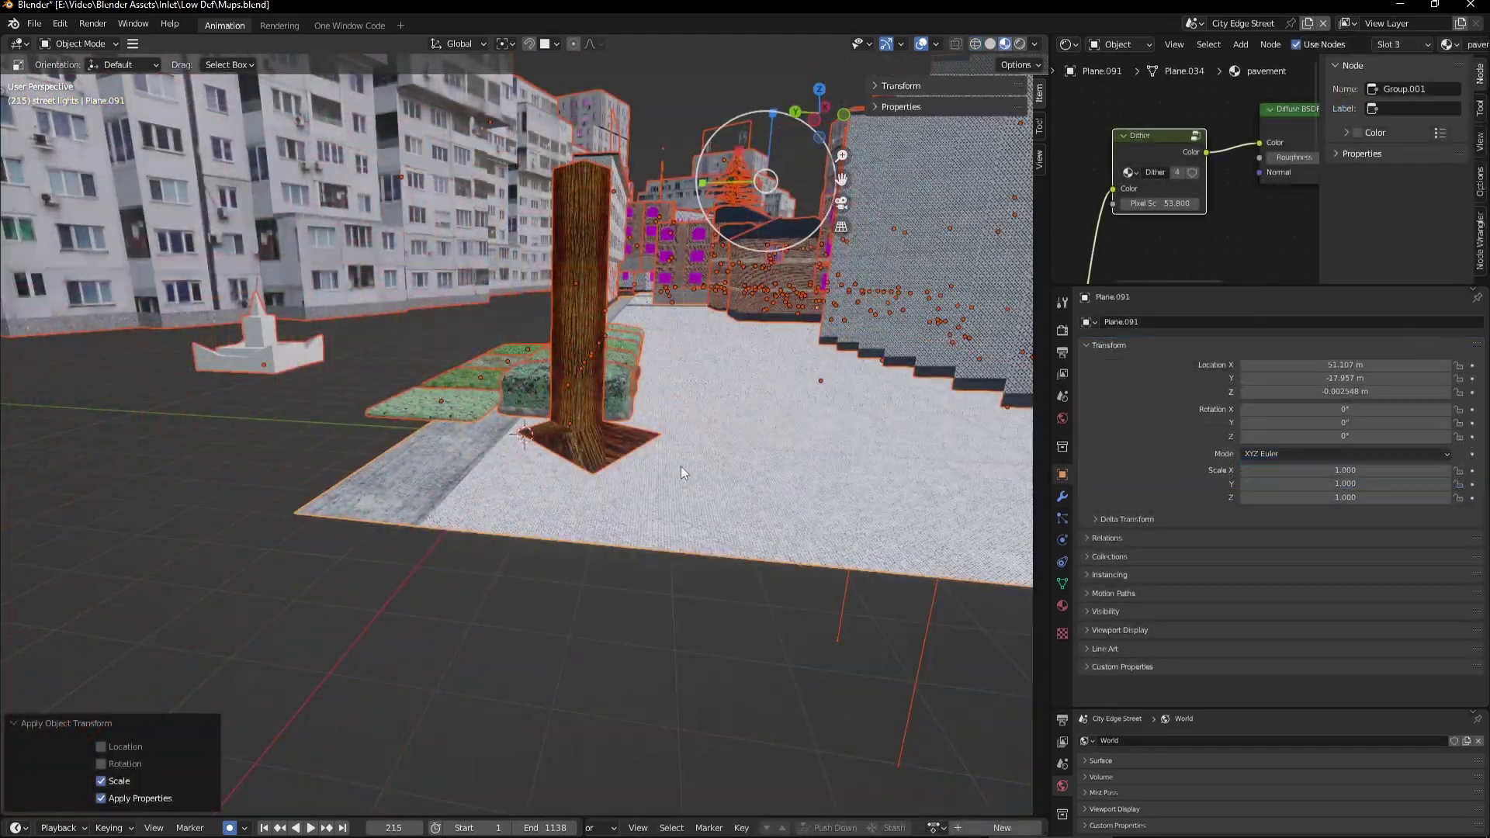
key(KP_0)
key(shift+grave)
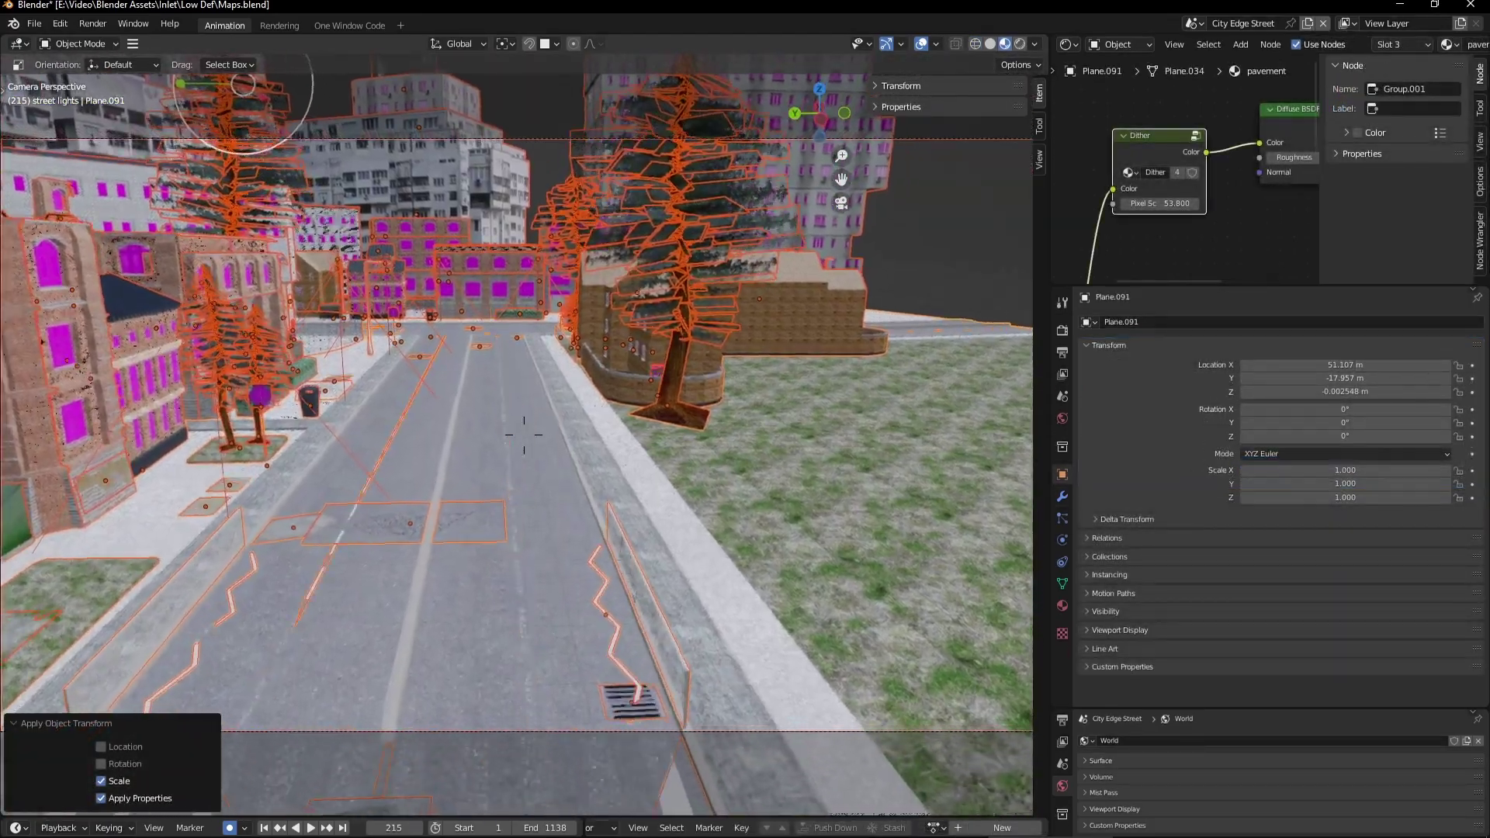
key(w)
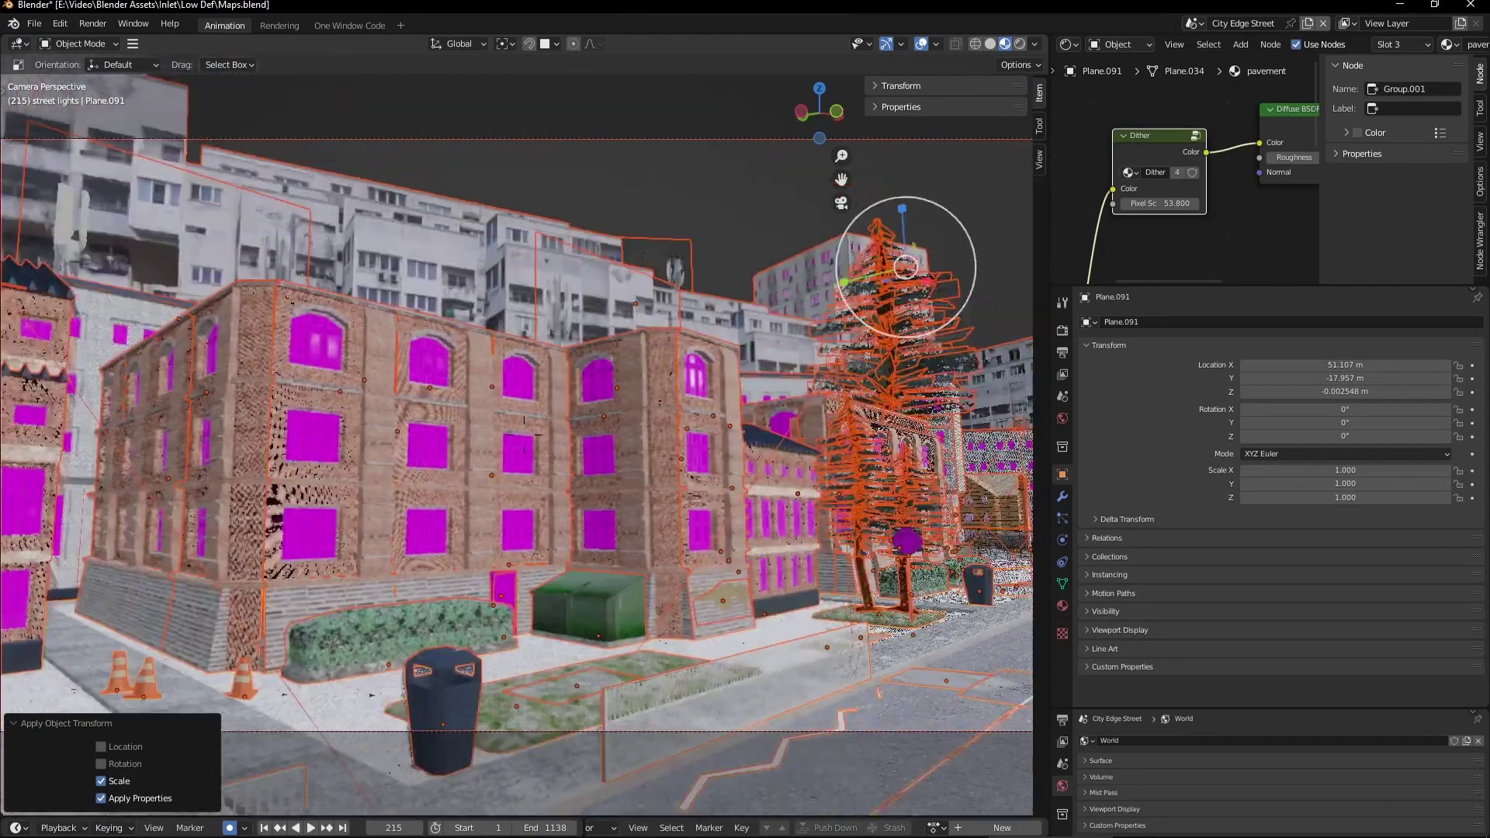
key(w)
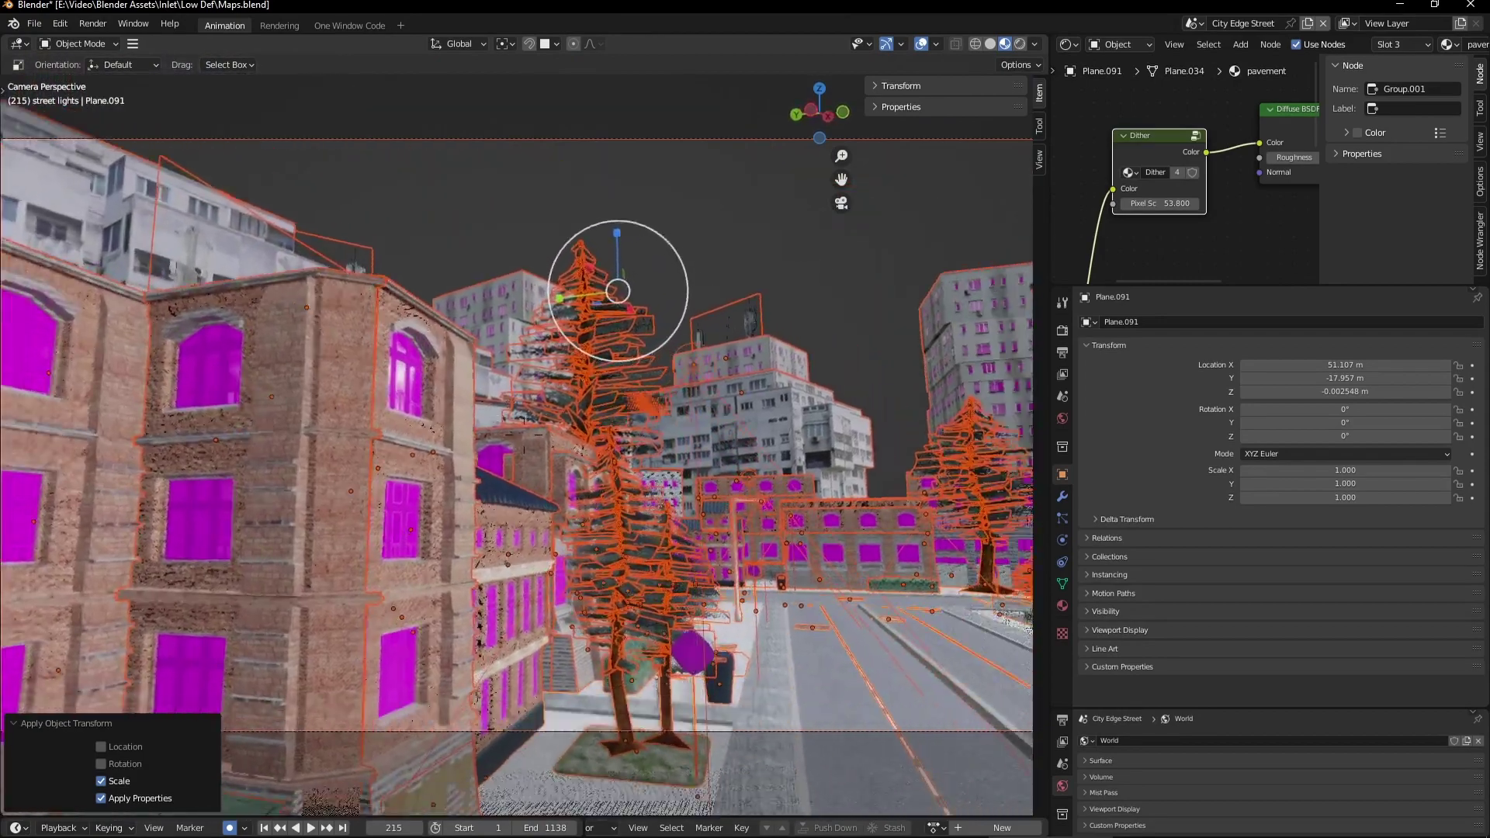
click(682, 468)
- In wireframe display, walk the view along the street to the left building
key(shift+z)
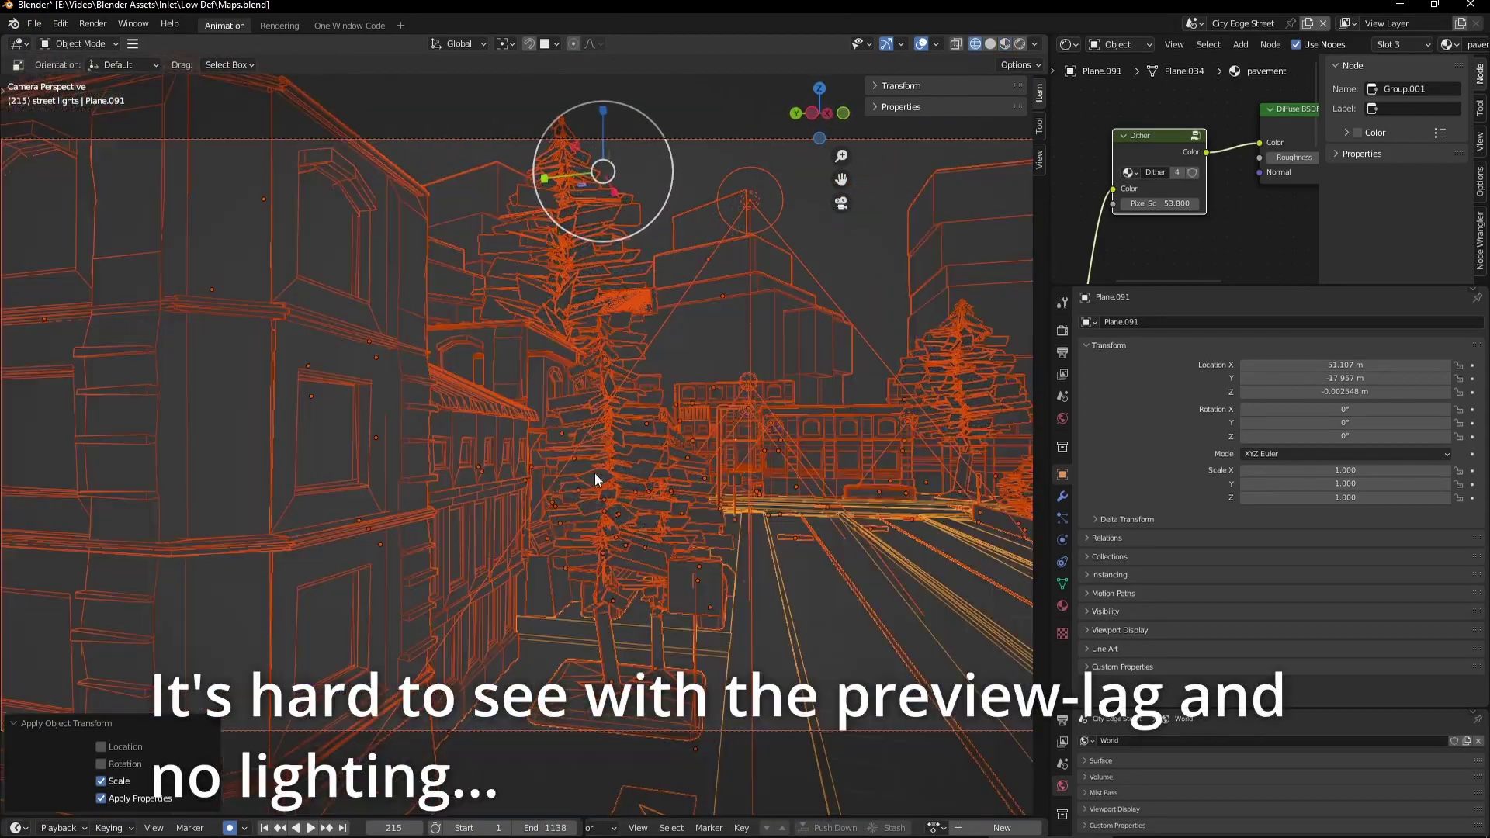
key(shift+grave)
key(w)
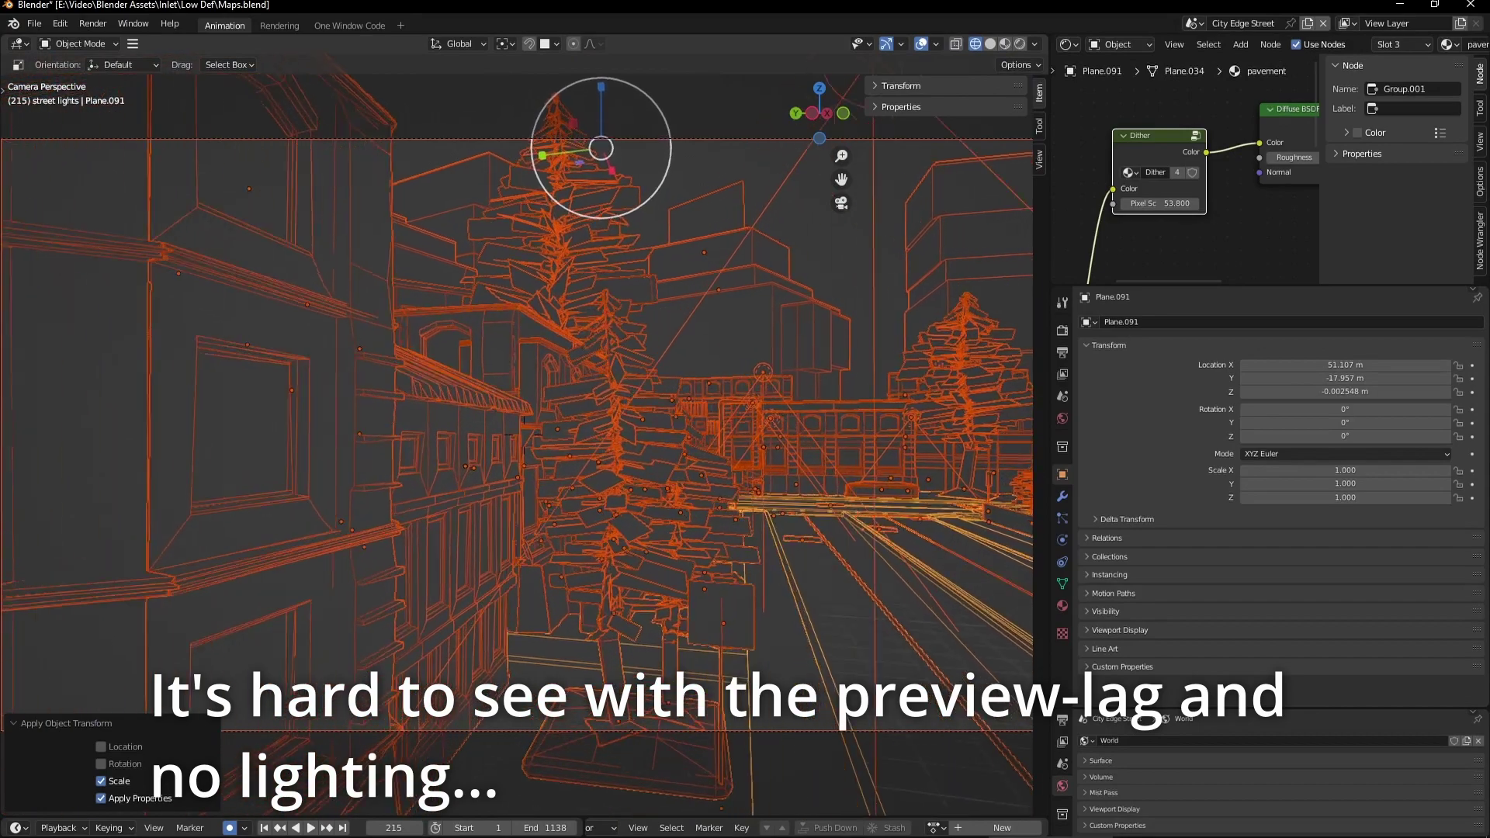
key(d)
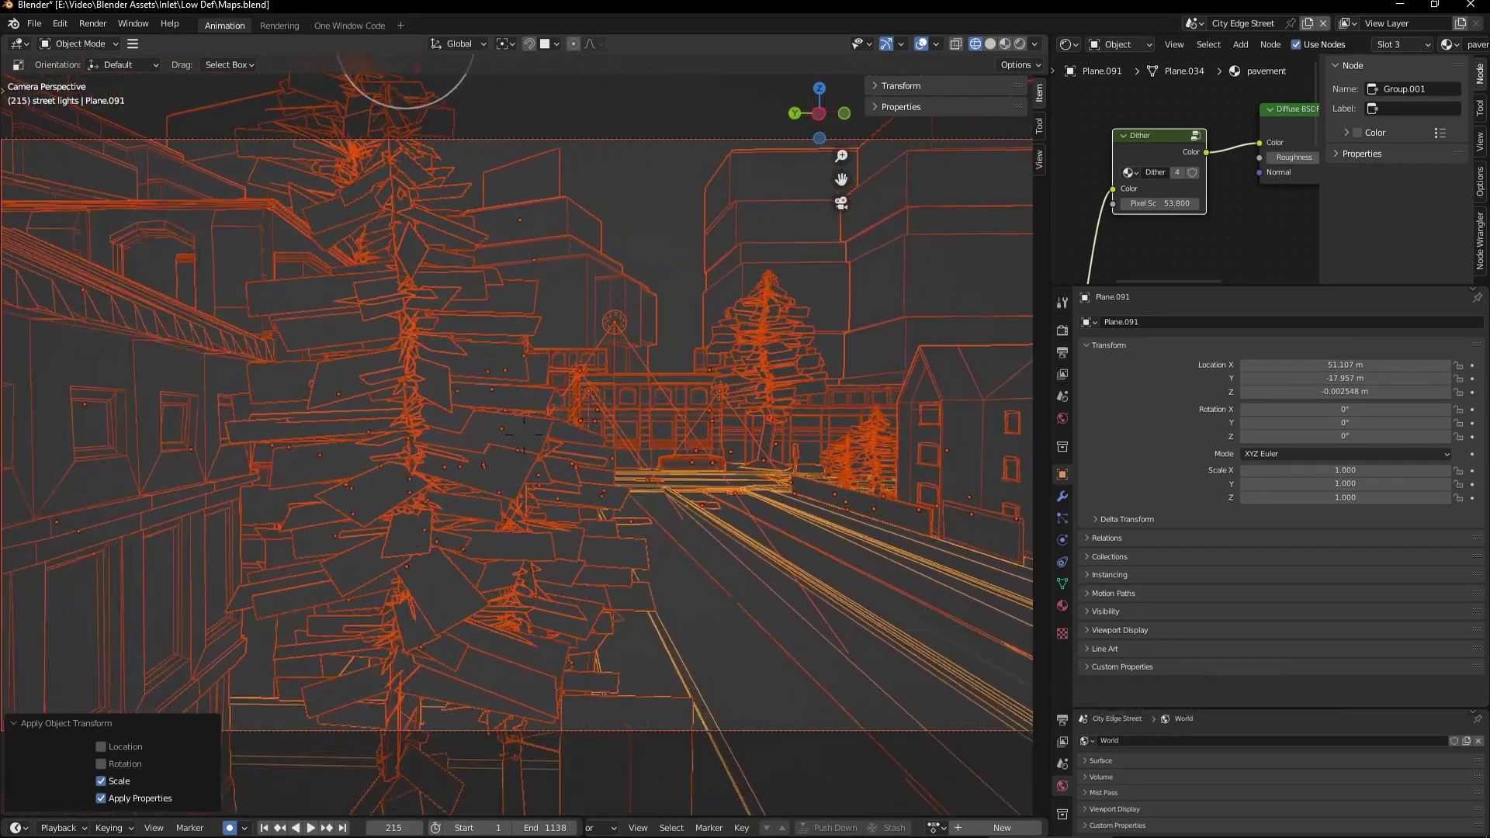
key(w)
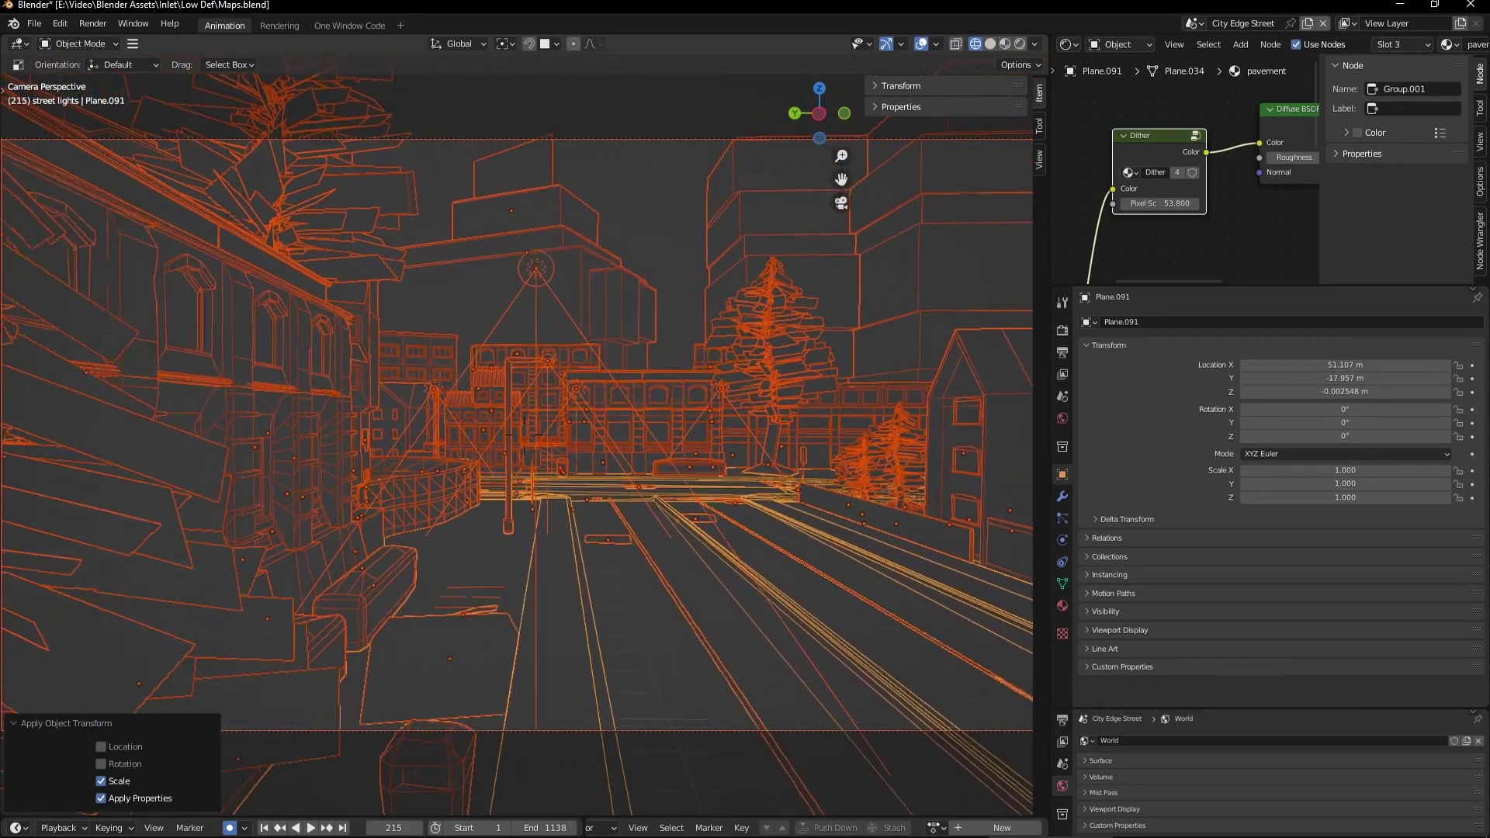
key(w)
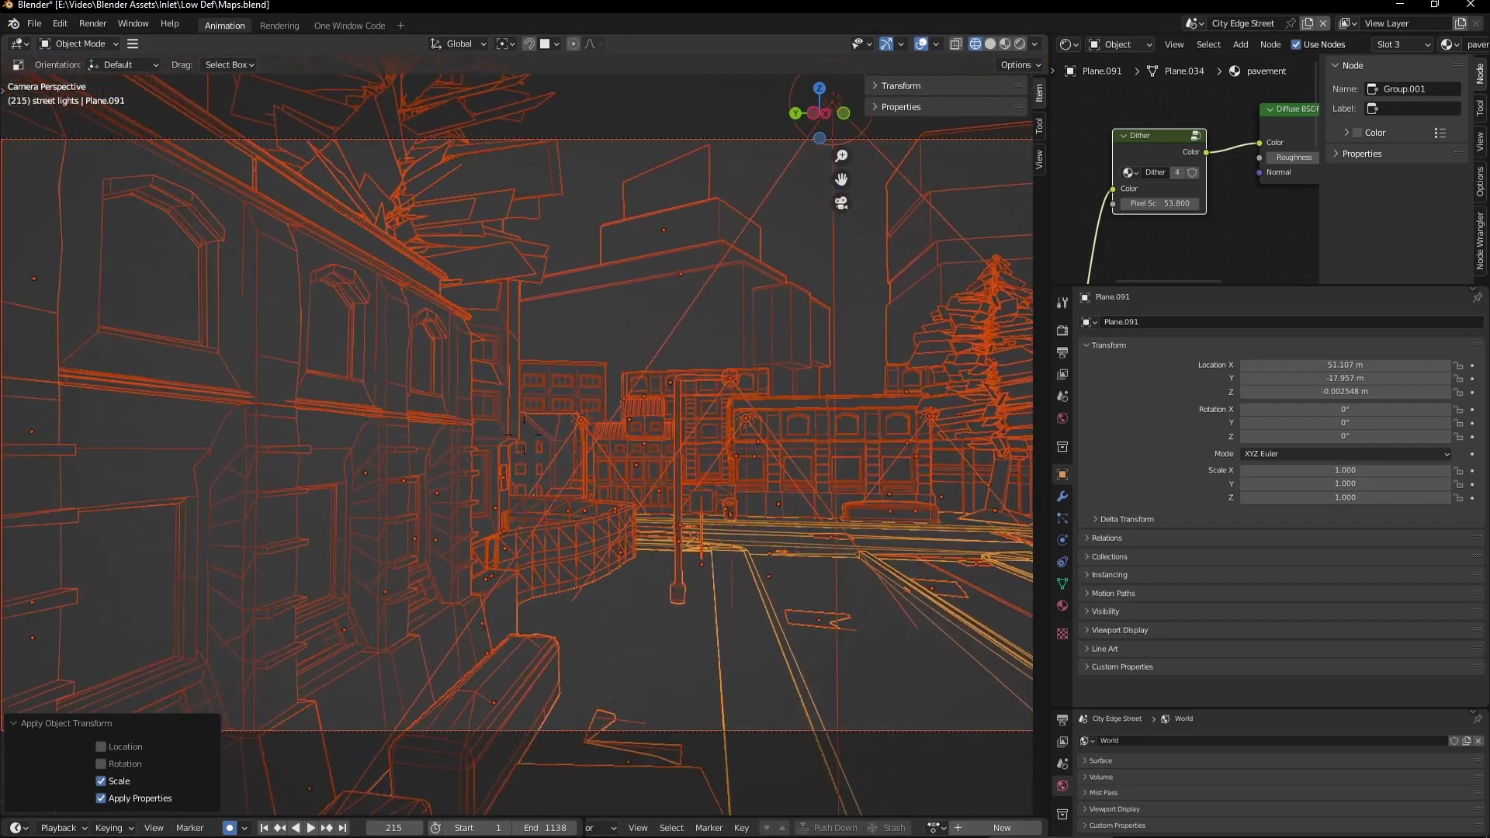
key(w)
click(601, 482)
- Switch to rendered shading and walk the view up to the brick wall
key(shift+z)
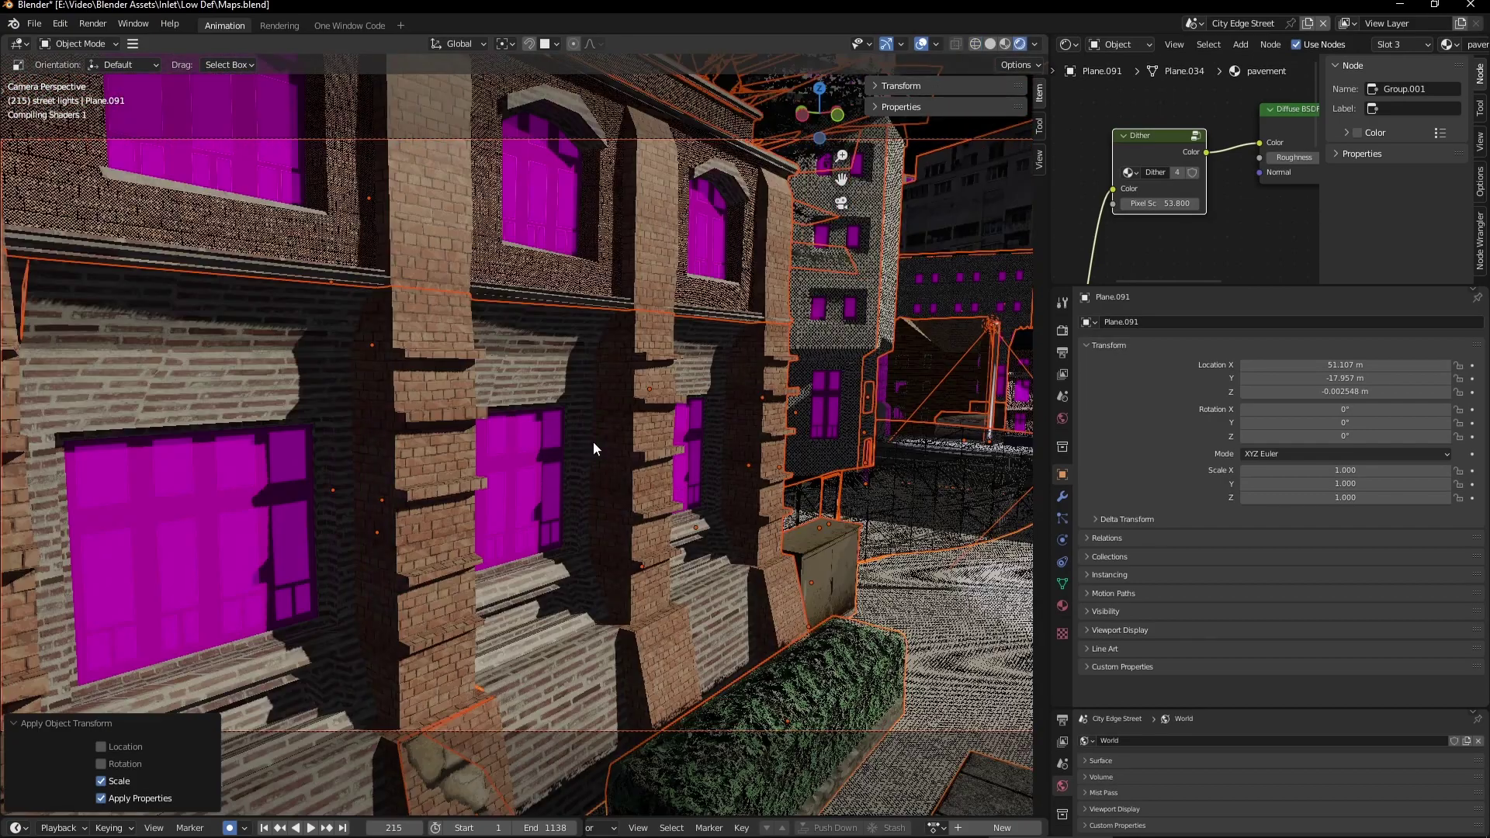
key(shift+grave)
key(w)
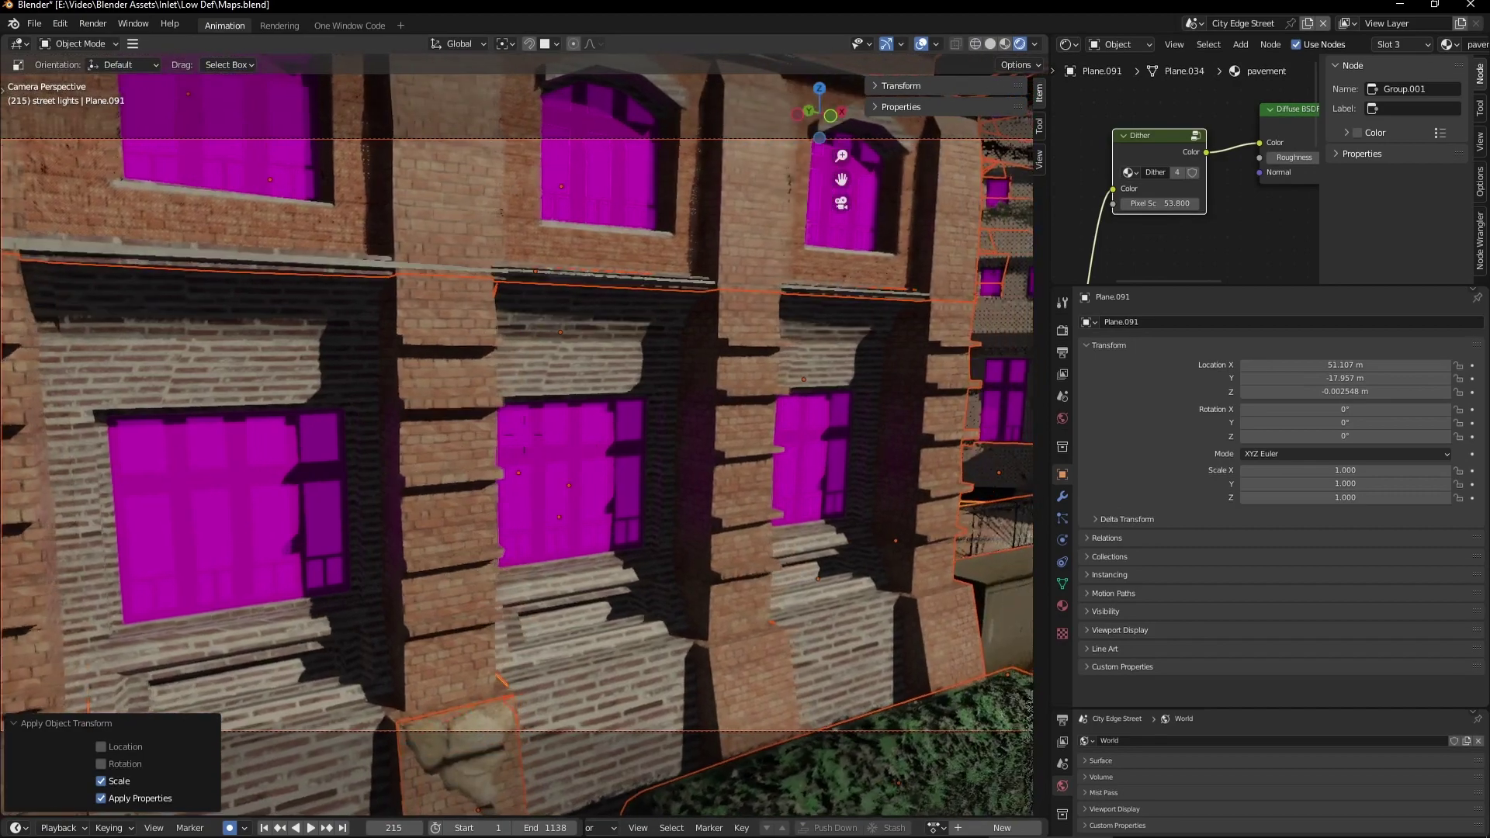
key(shift+grave)
key(w)
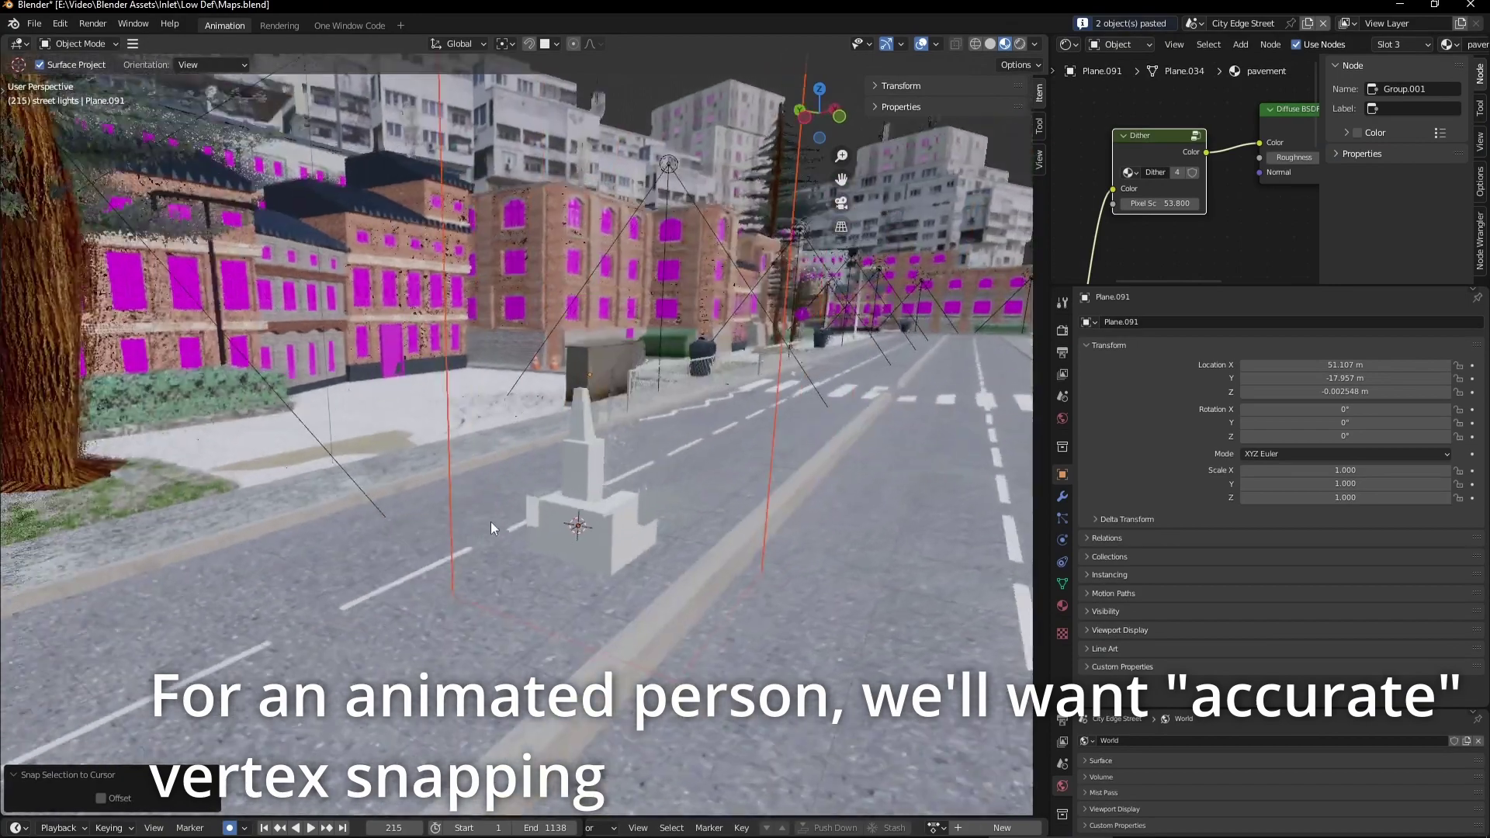
- Orbit the view to look along the street at the character on the road
mouse_move(491, 522)
middle_down()
mouse_move(412, 529)
mouse_move(483, 501)
middle_up()
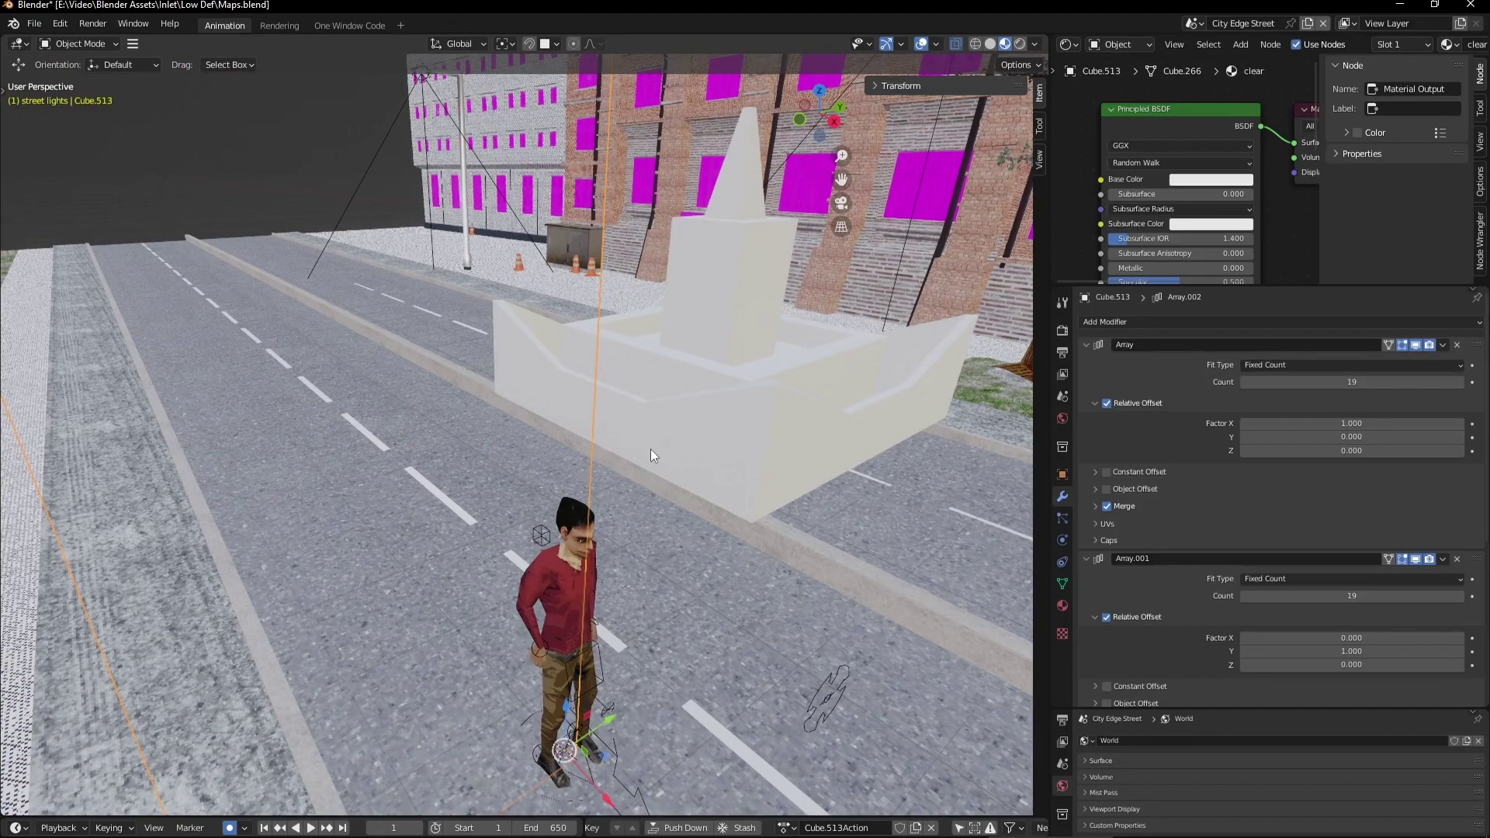
- Copy the fountain object's Shrinkwrap modifier onto the character's meshes, then remove the fountain object
click(651, 451)
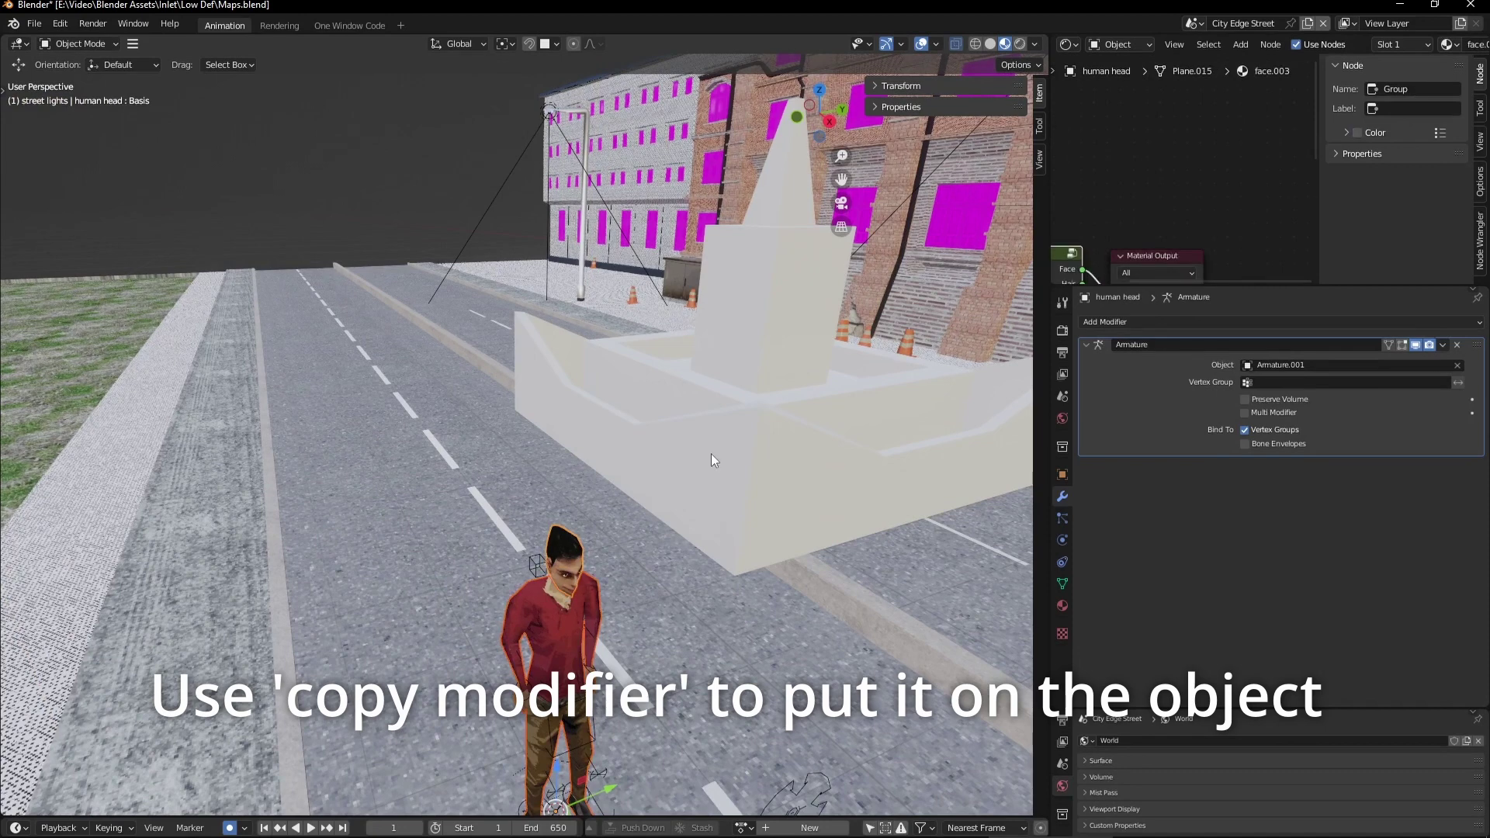
shift+click(710, 453)
key(F3)
key(Return)
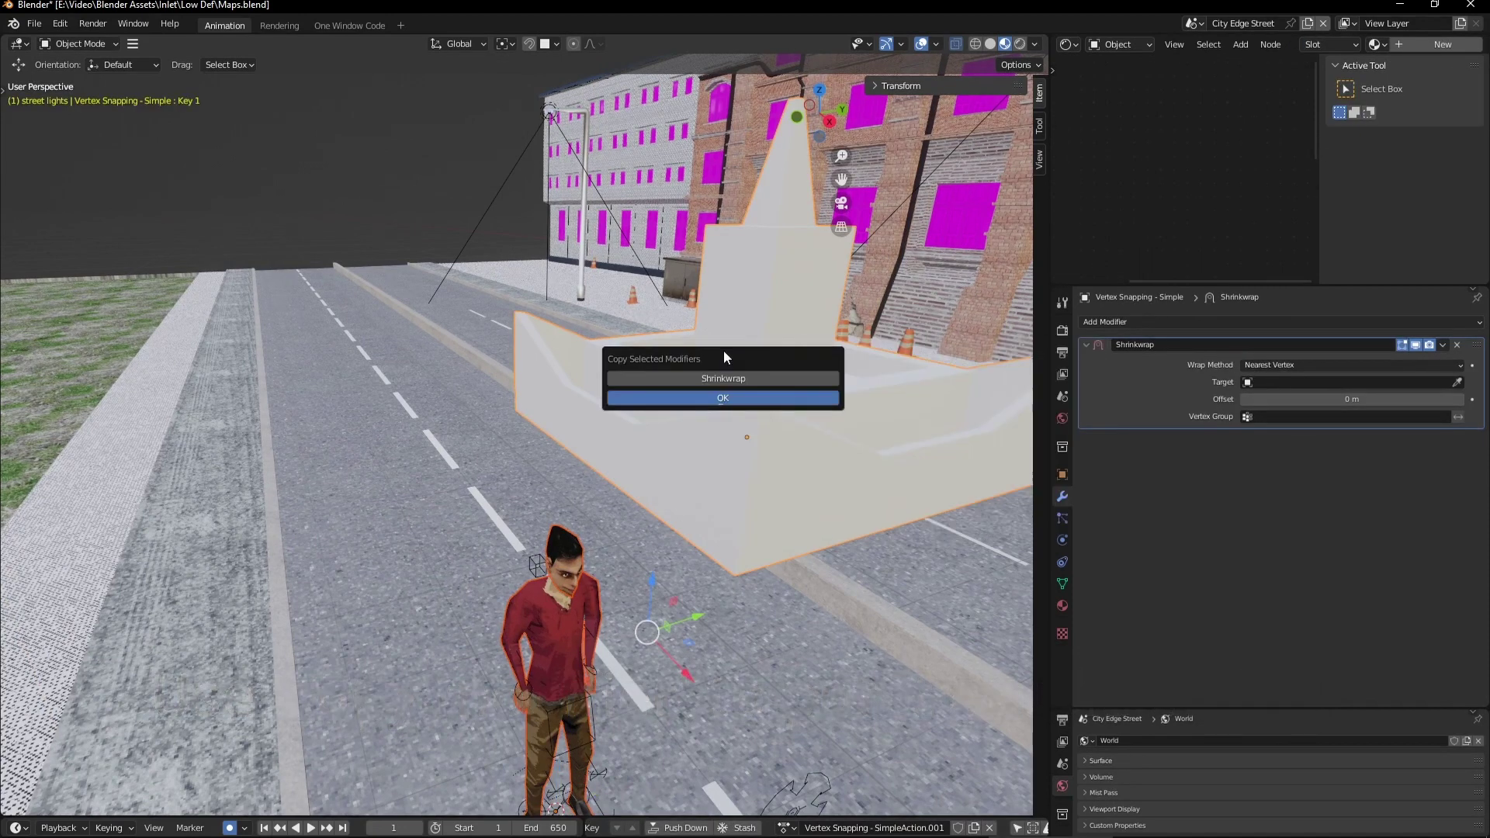
click(711, 397)
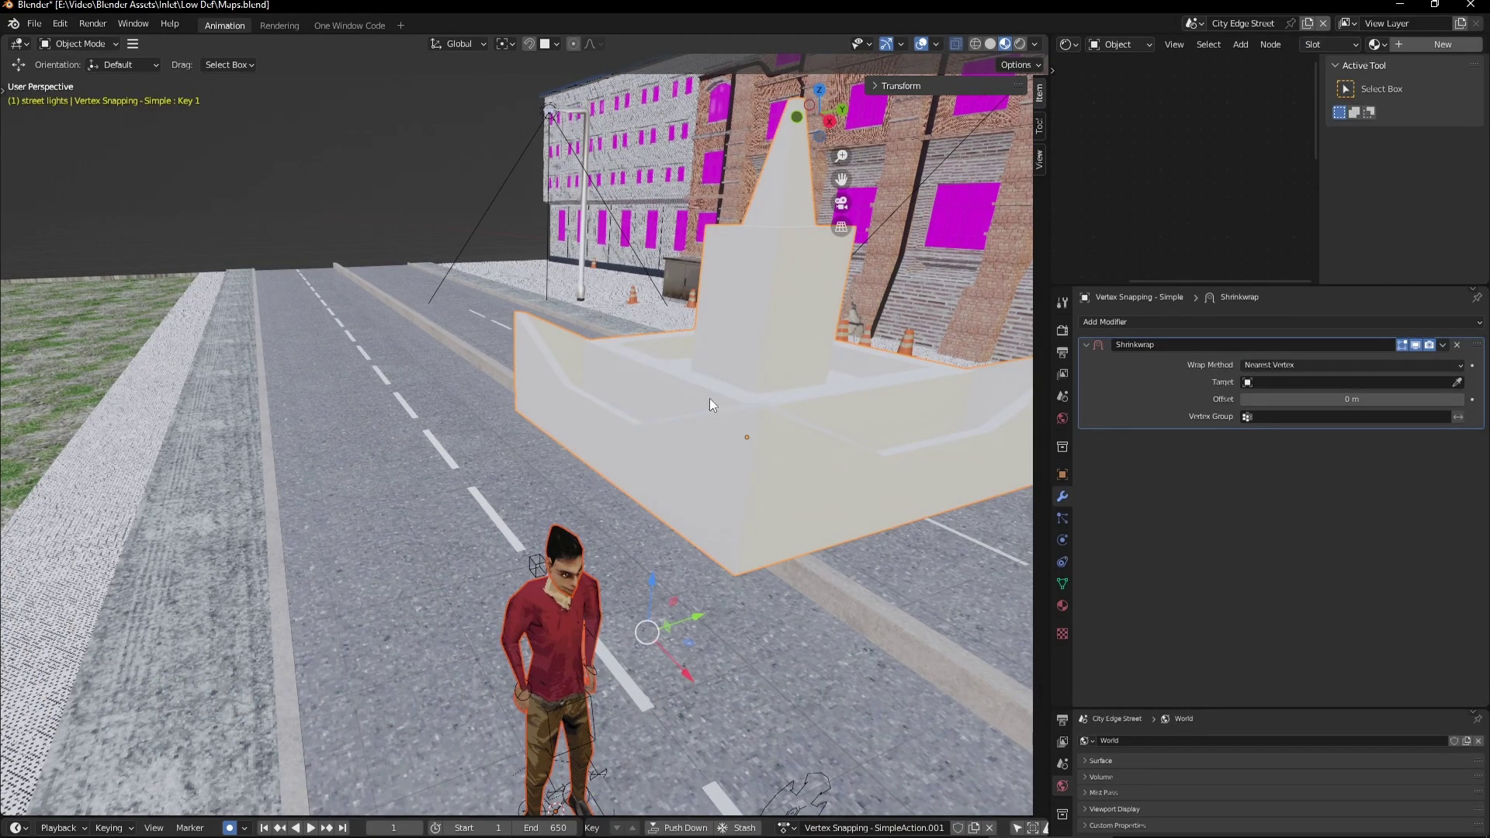
key(ctrl+z)
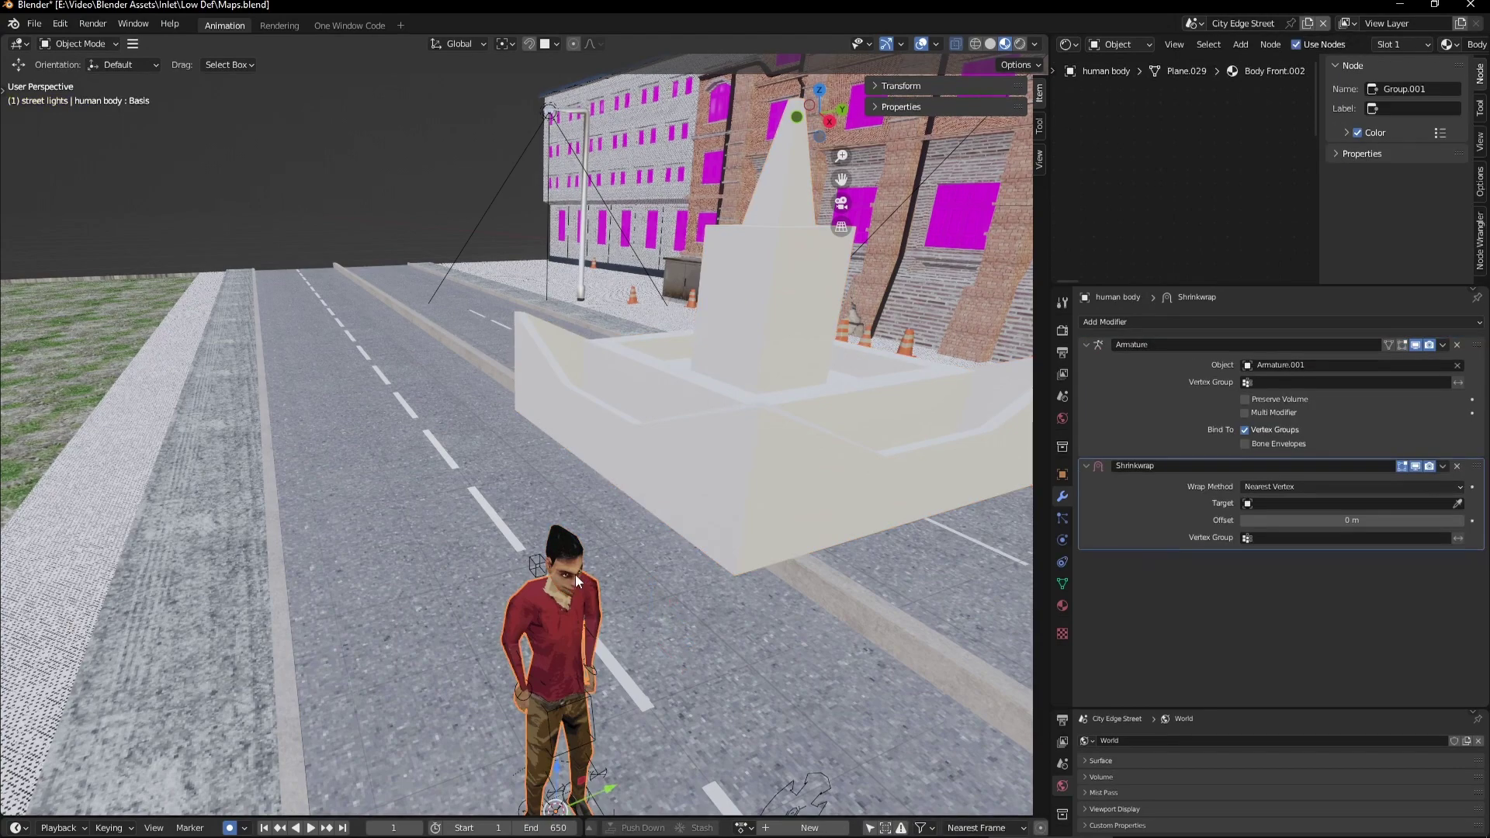
key(ctrl+z)
key(ctrl+z)
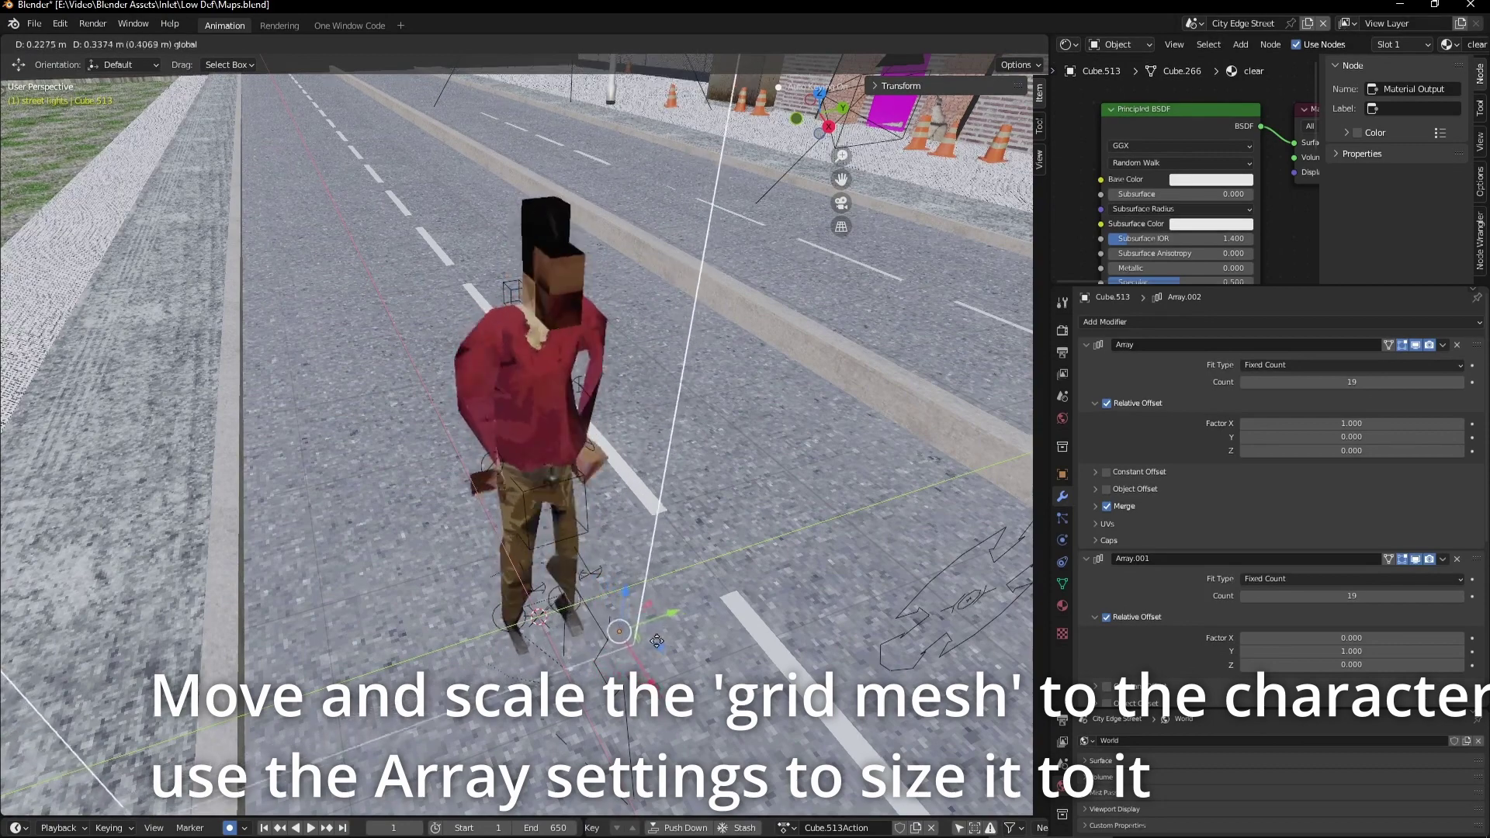
- Fit grid Cube.513 around the character at scale 0.668, with array counts 23 and 65
click(603, 606)
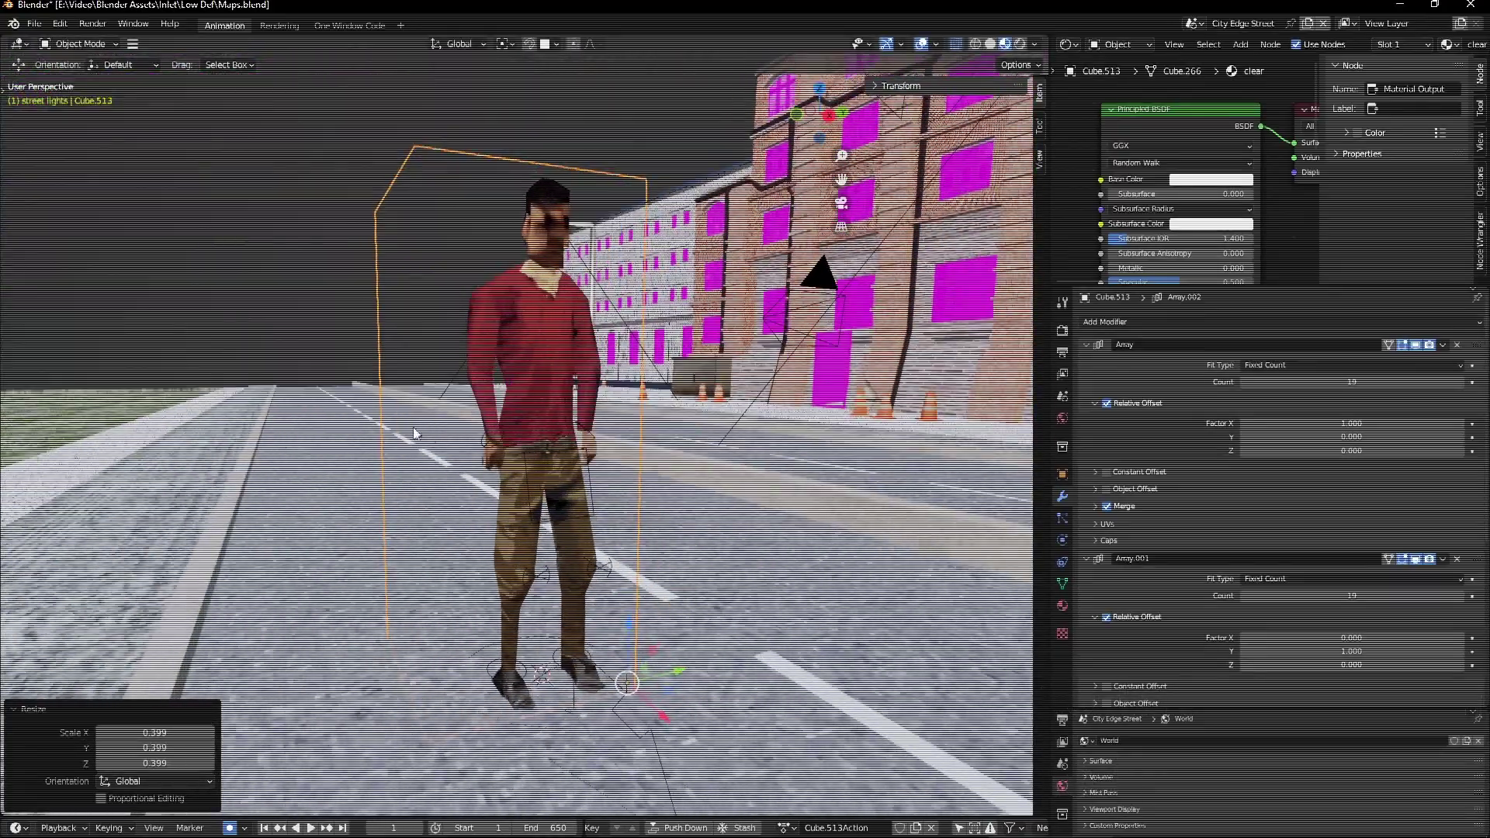
middle_drag(415, 433, 656, 607)
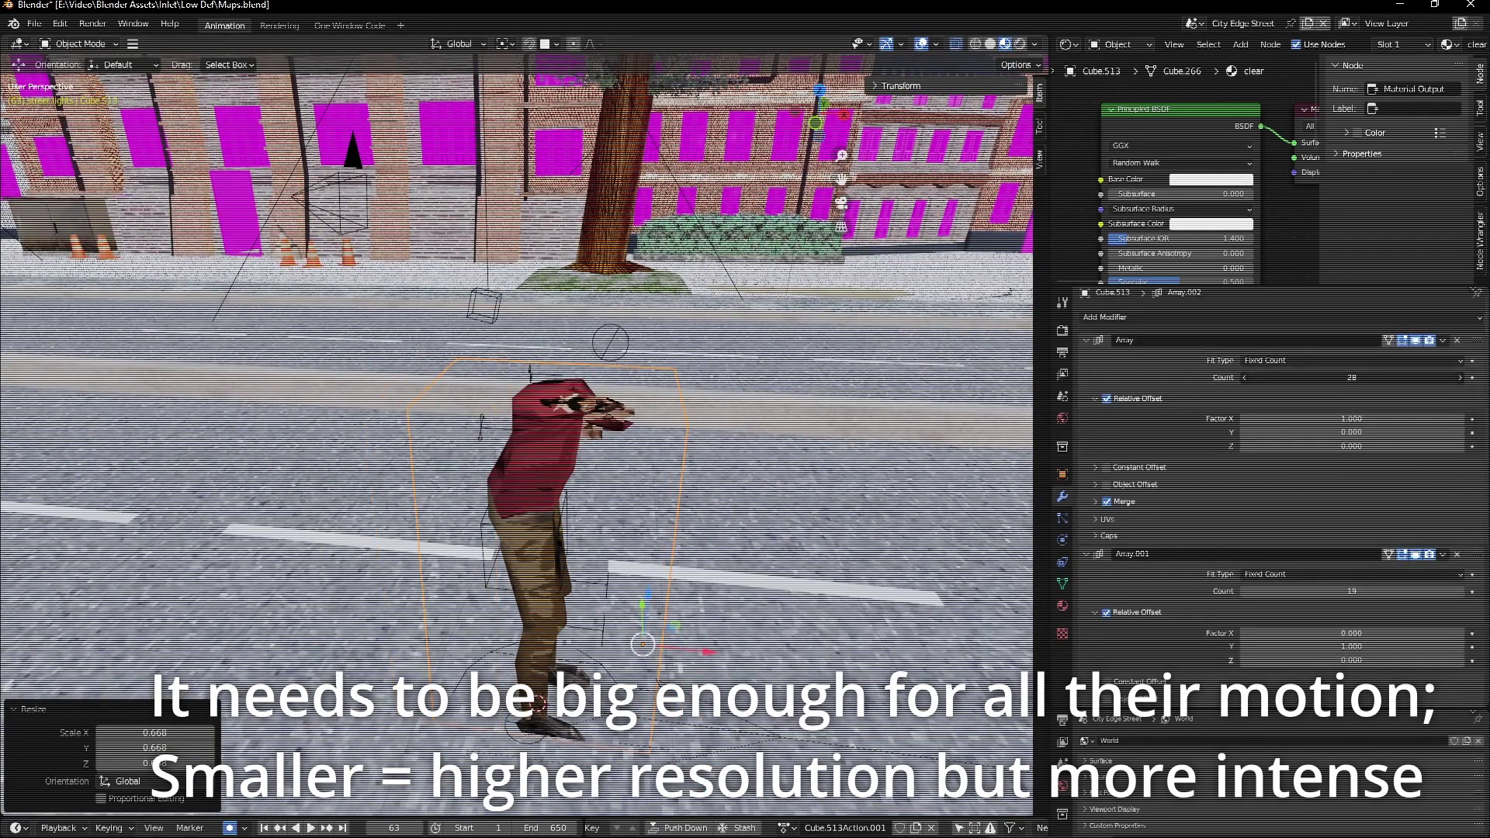
click(1062, 475)
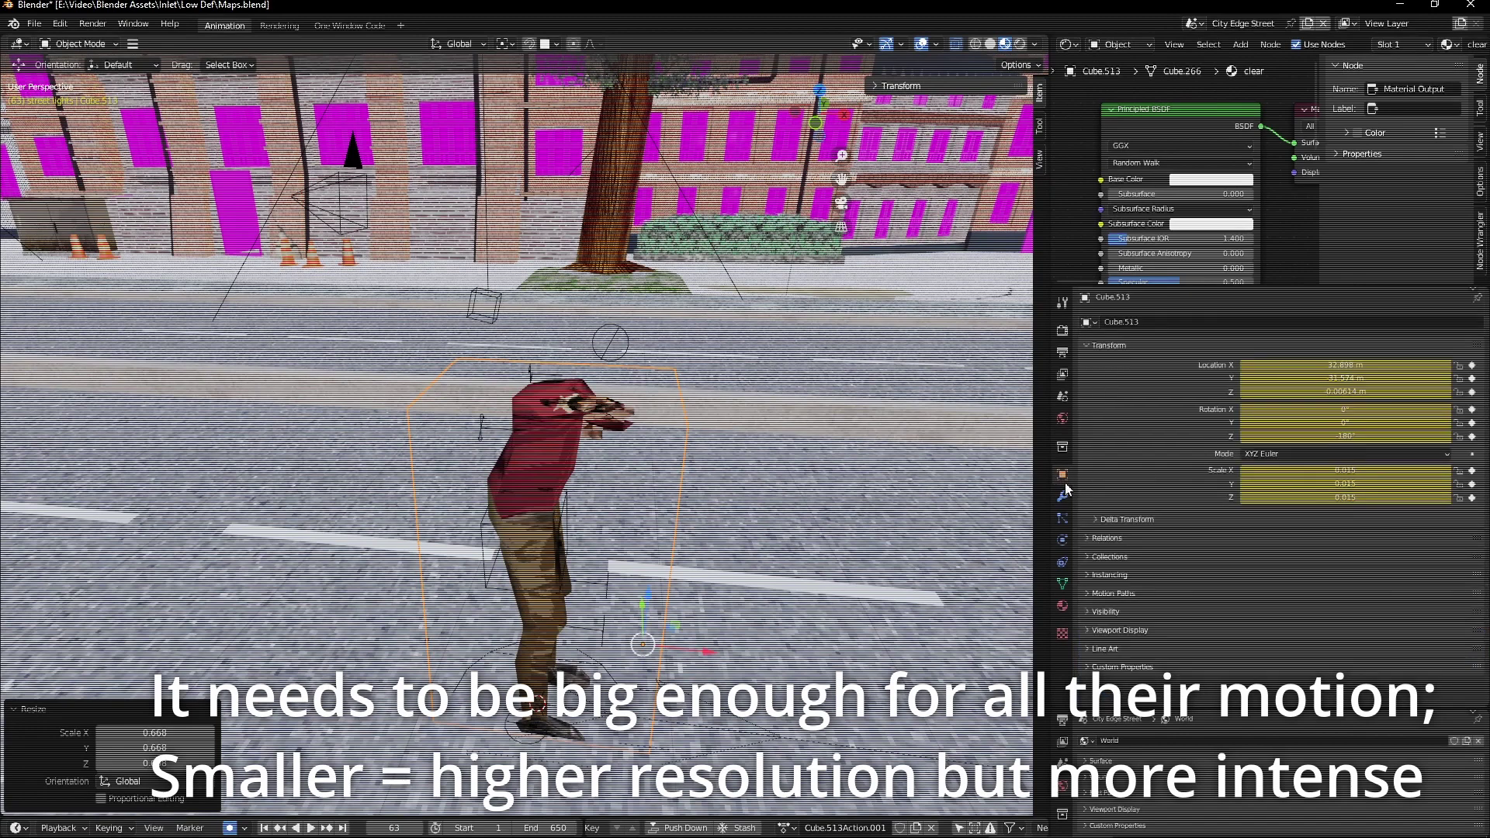
click(1065, 494)
scroll(1242, 471, down, 3)
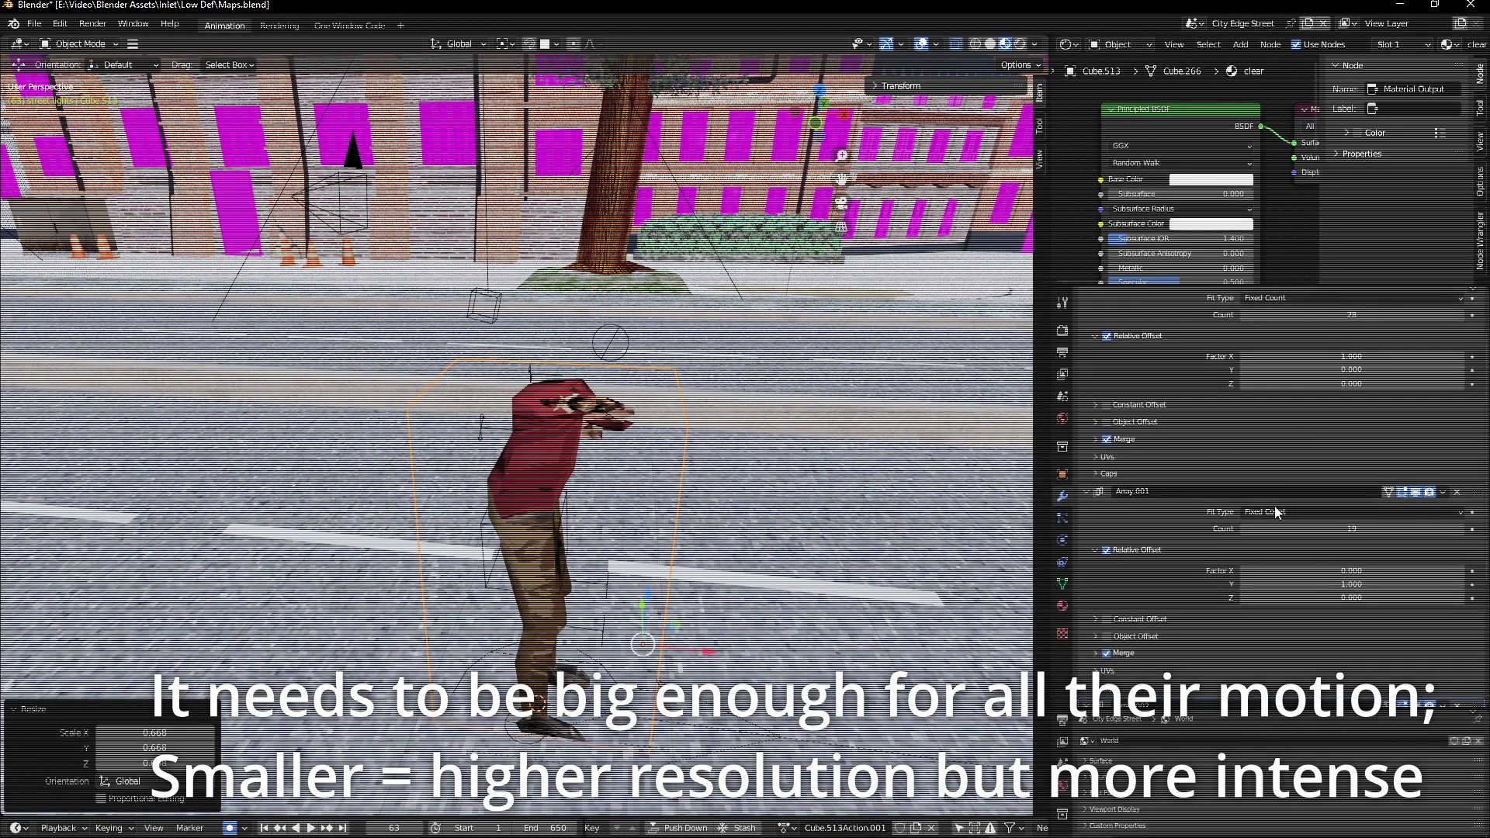
scroll(1274, 506, down, 5)
drag(1352, 343, 1339, 343)
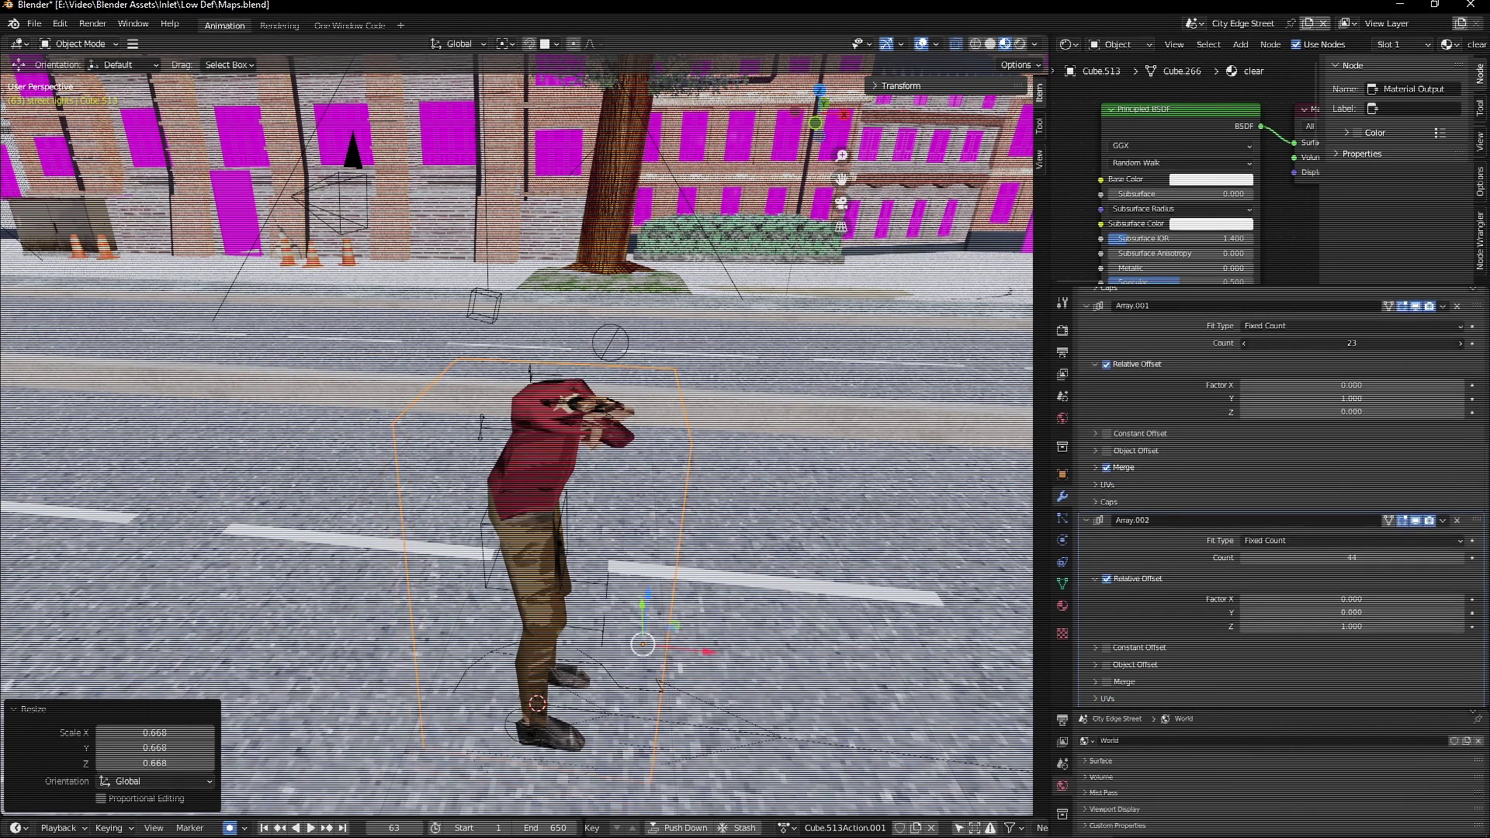
drag(1306, 556, 1350, 555)
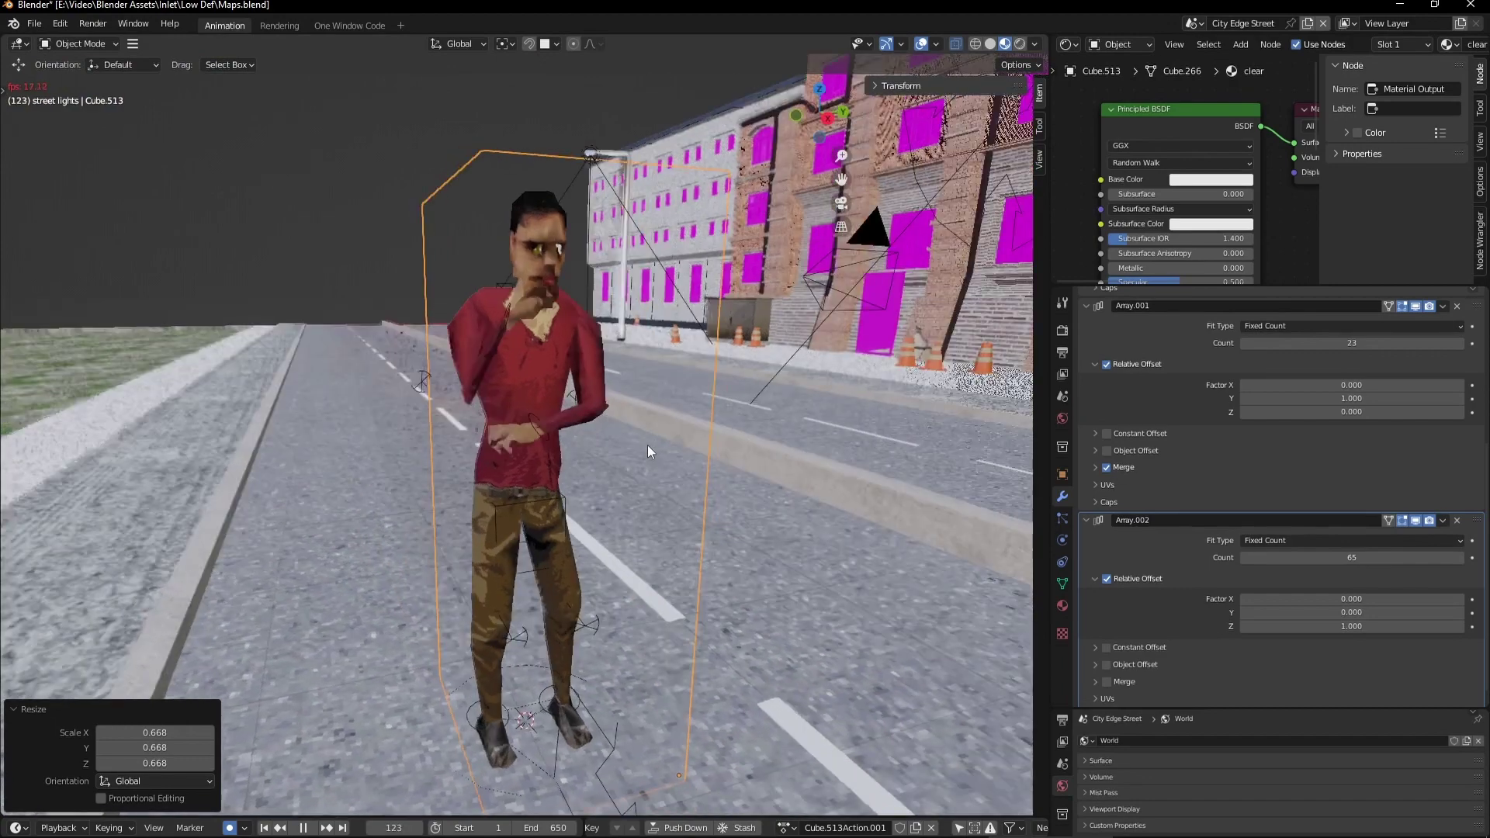
- Play the character's walk animation, zooming in to watch the snapping, then view through the camera
key(space)
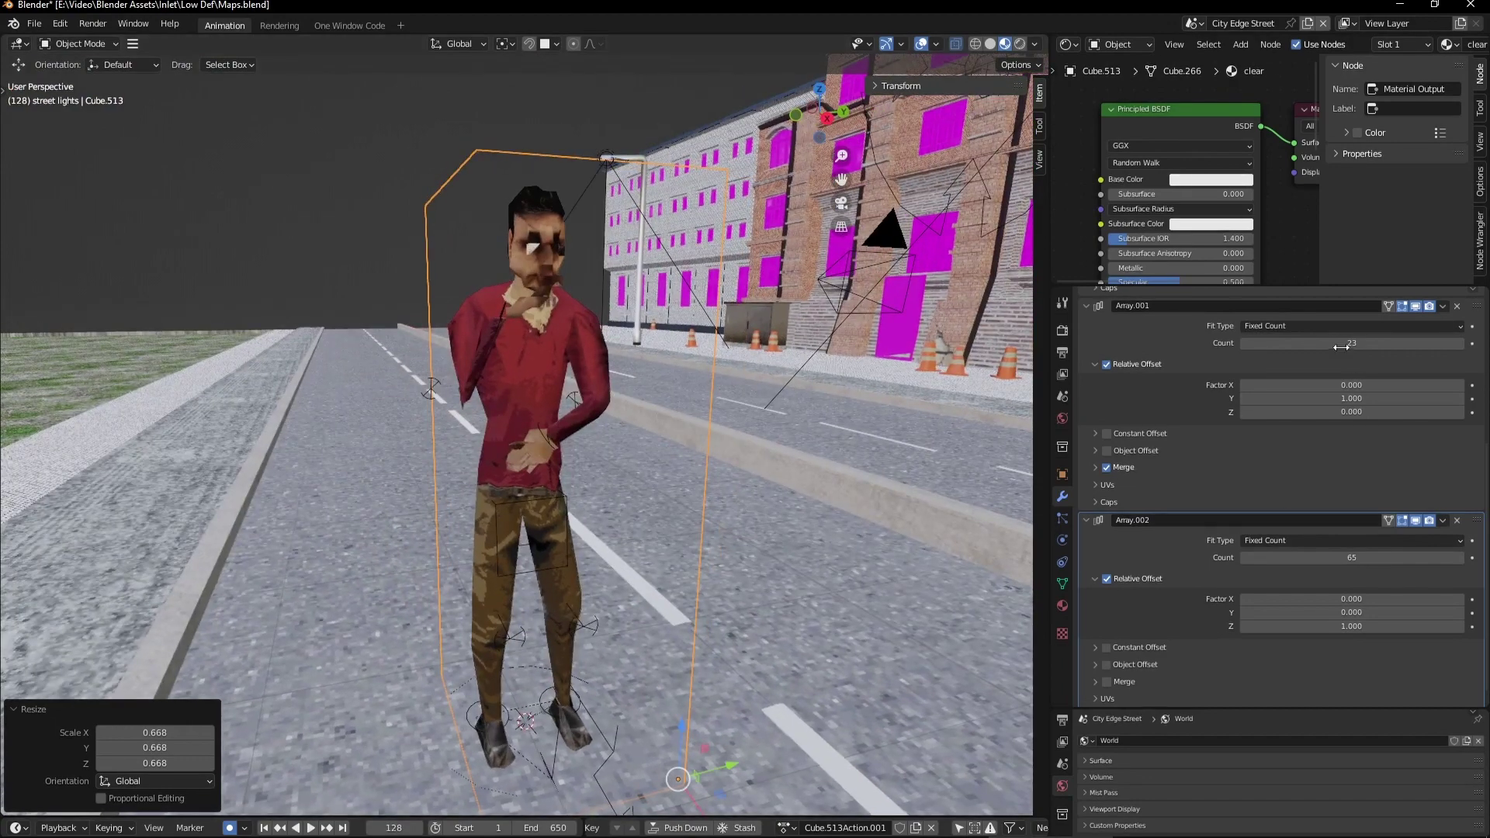
key(space)
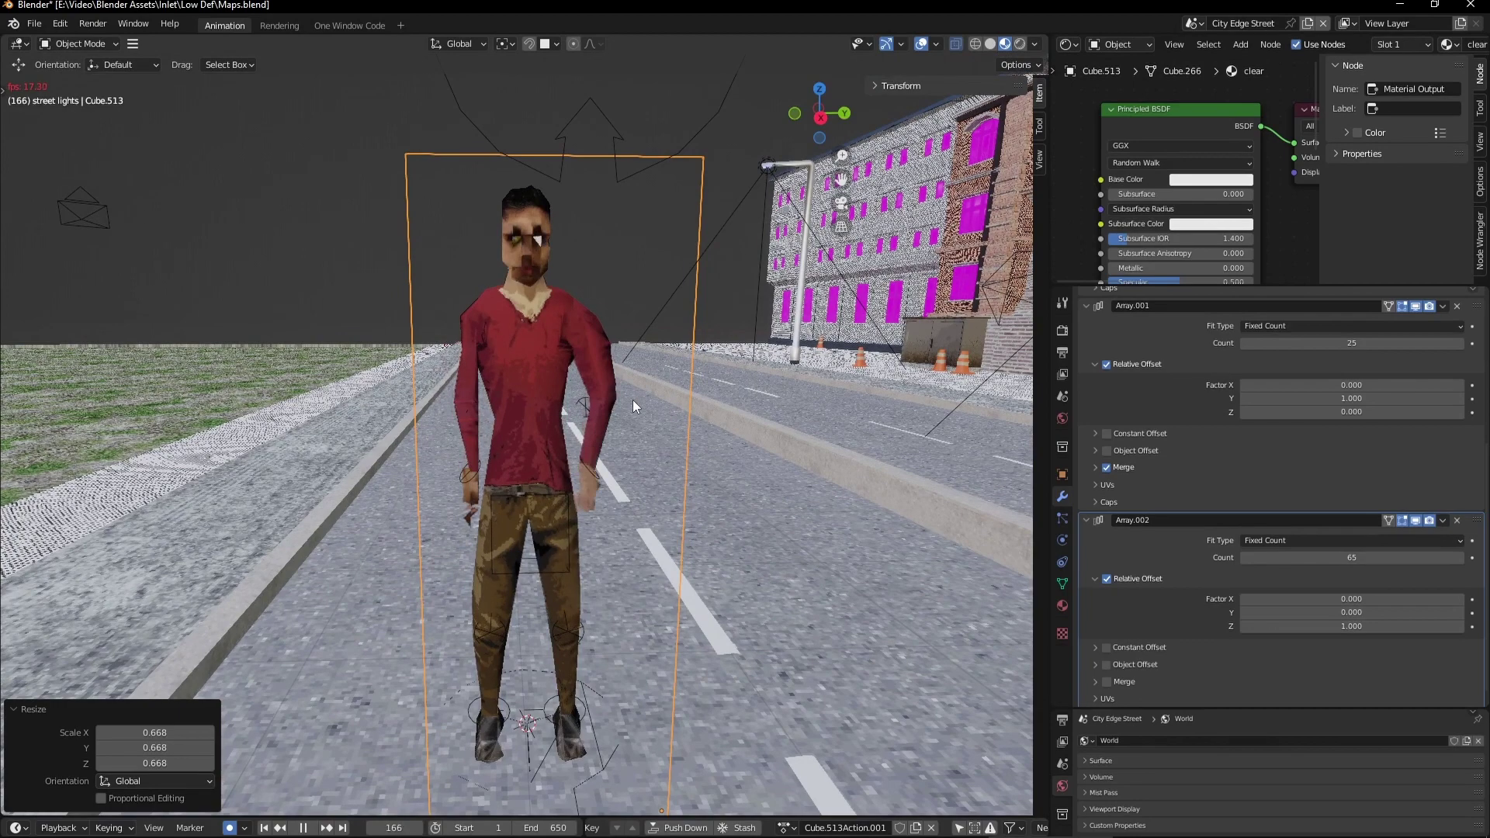
mouse_move(640, 399)
middle_down()
mouse_move(601, 386)
mouse_move(621, 334)
mouse_move(622, 450)
mouse_move(524, 435)
middle_up()
scroll(525, 434, up, 2)
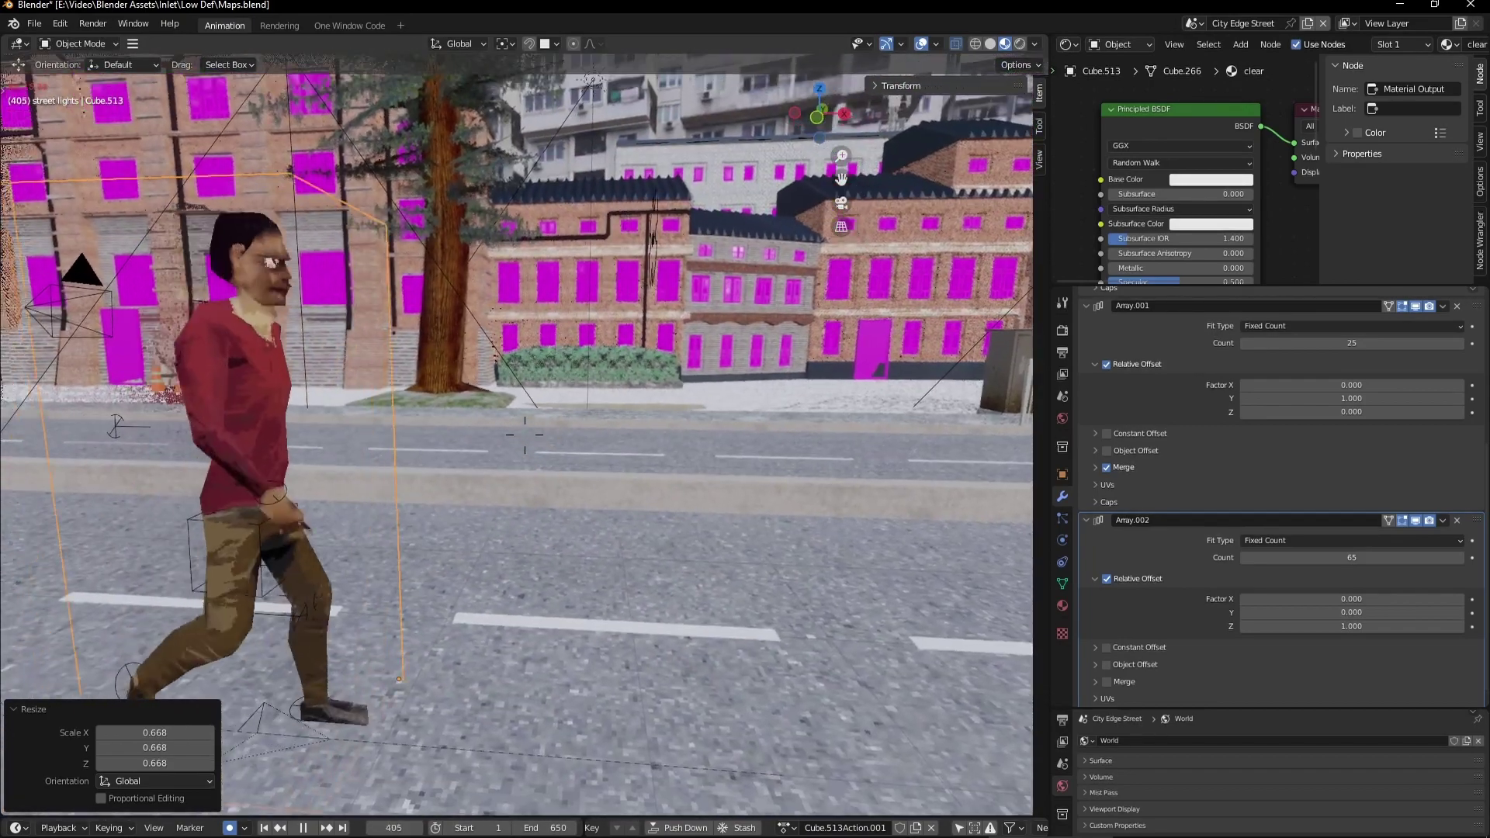
scroll(524, 434, up, 2)
scroll(525, 435, up, 2)
scroll(525, 435, up, 2)
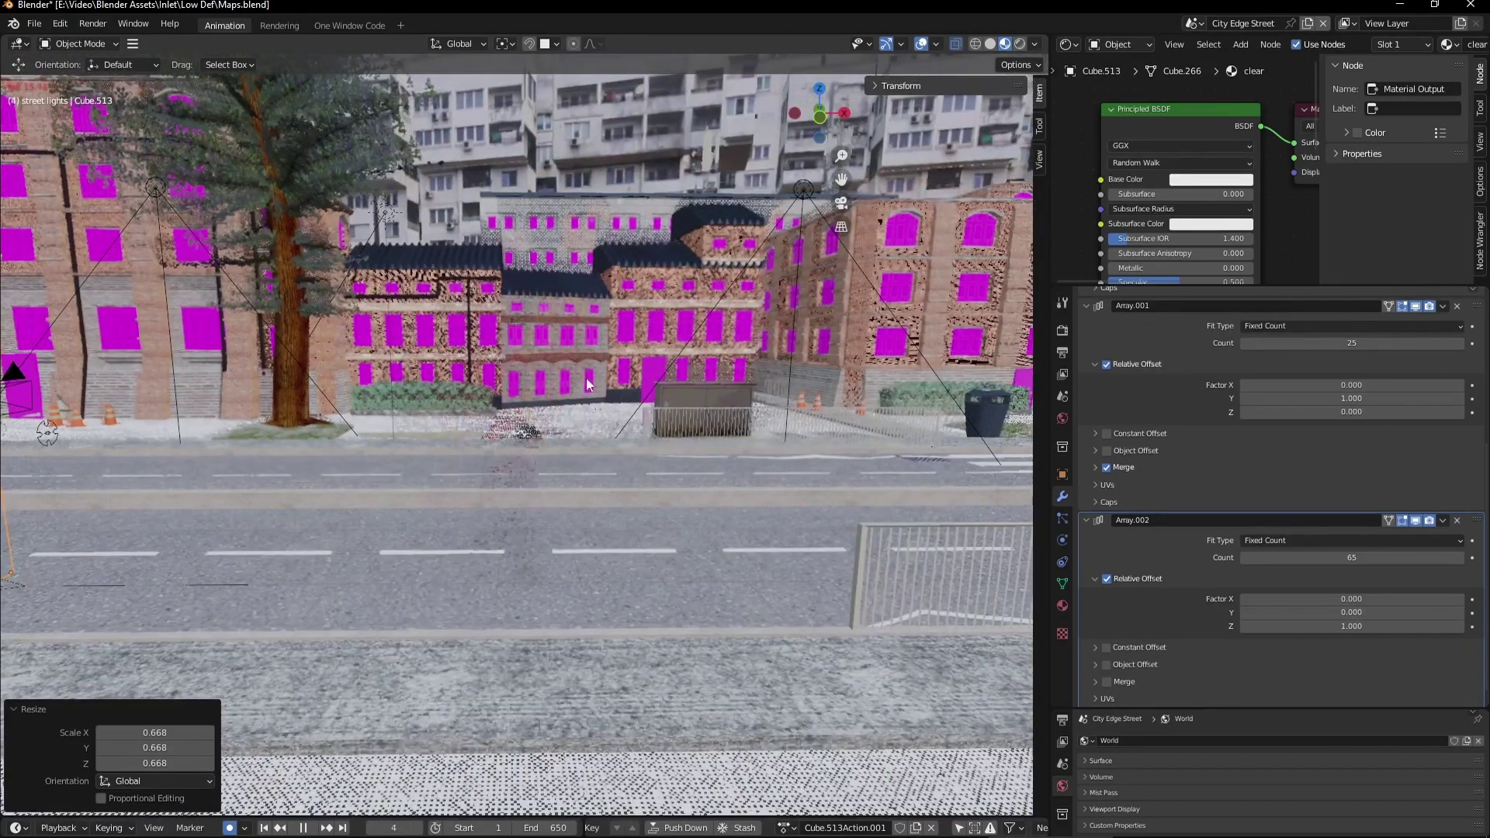
key(space)
key(KP_0)
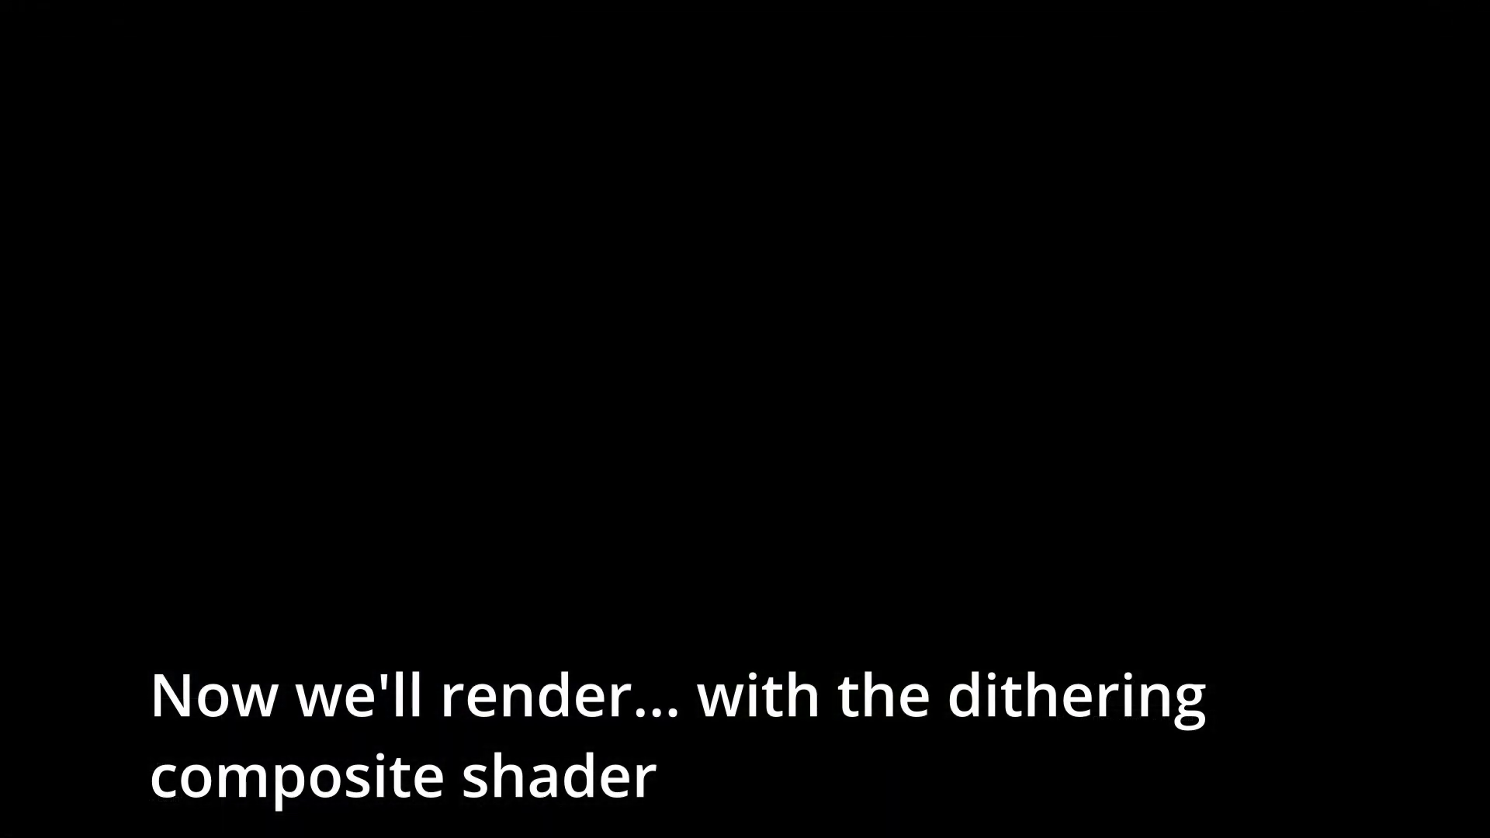
- Add the Dithering group node, link it to the Viewer, and render the frame
key(F3)
text(d)
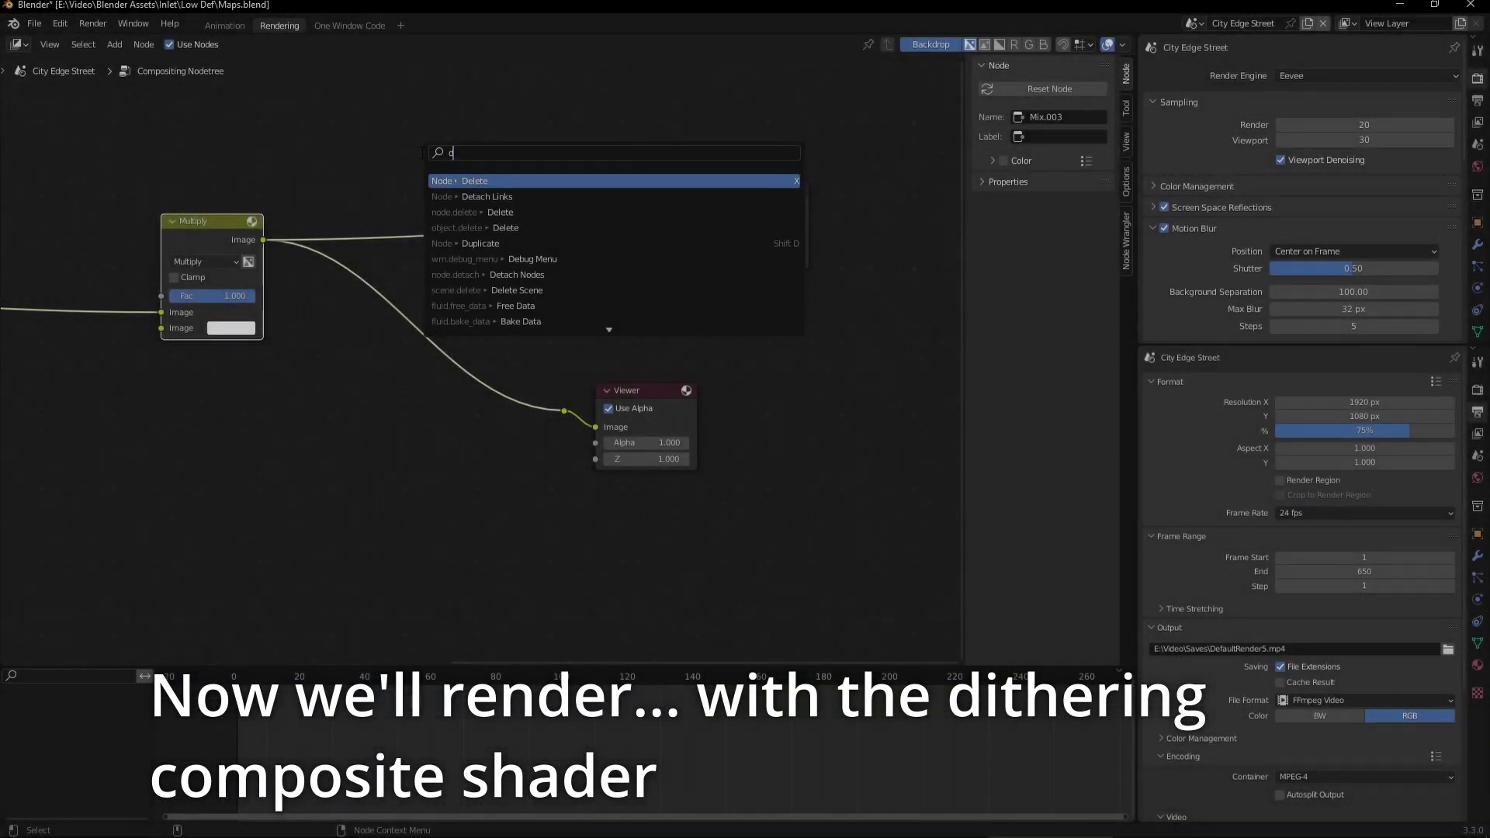
text(ither)
key(Return)
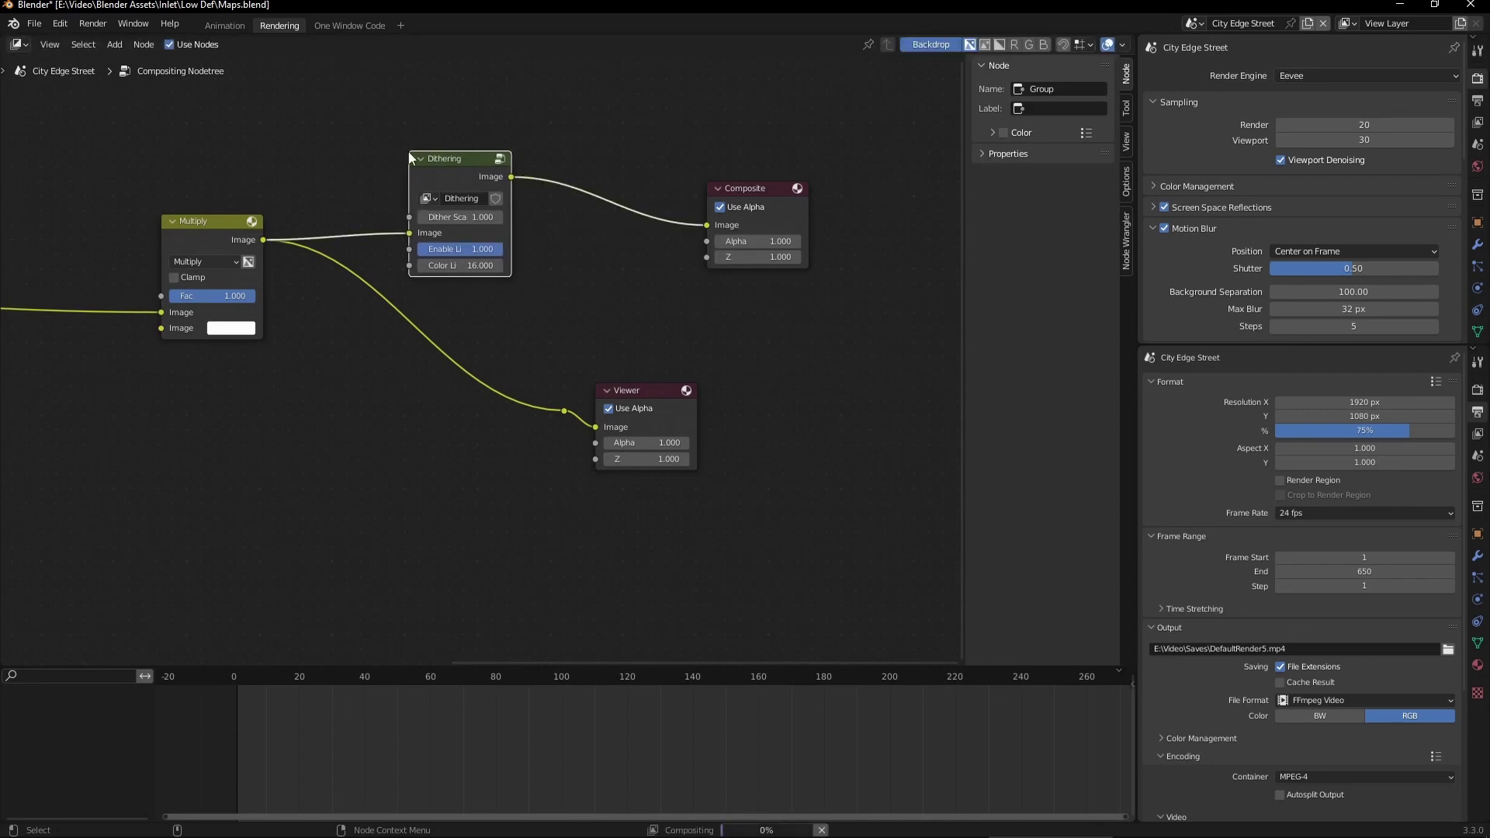
drag(511, 177, 562, 411)
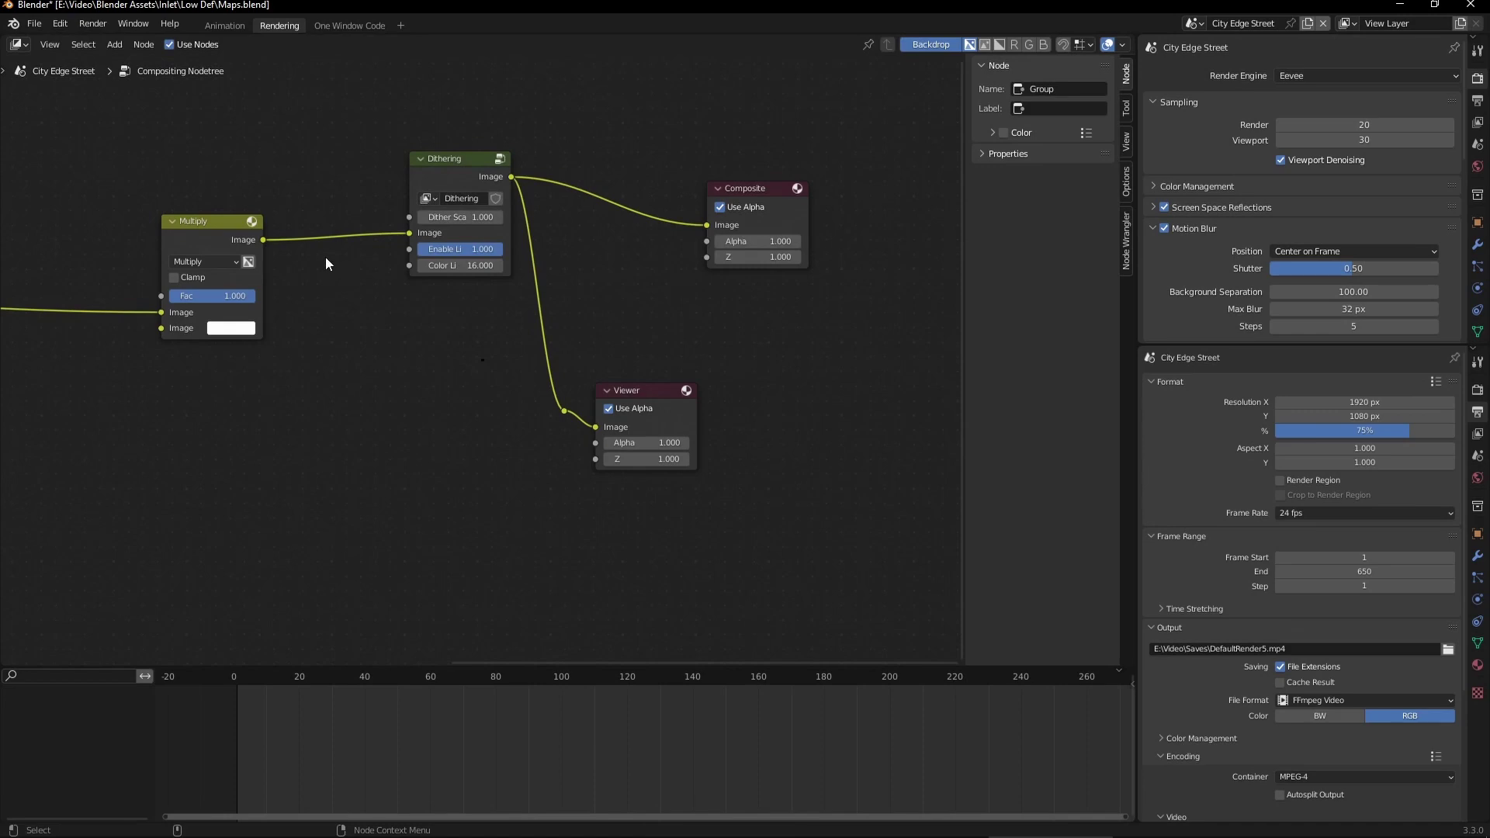
key(F12)
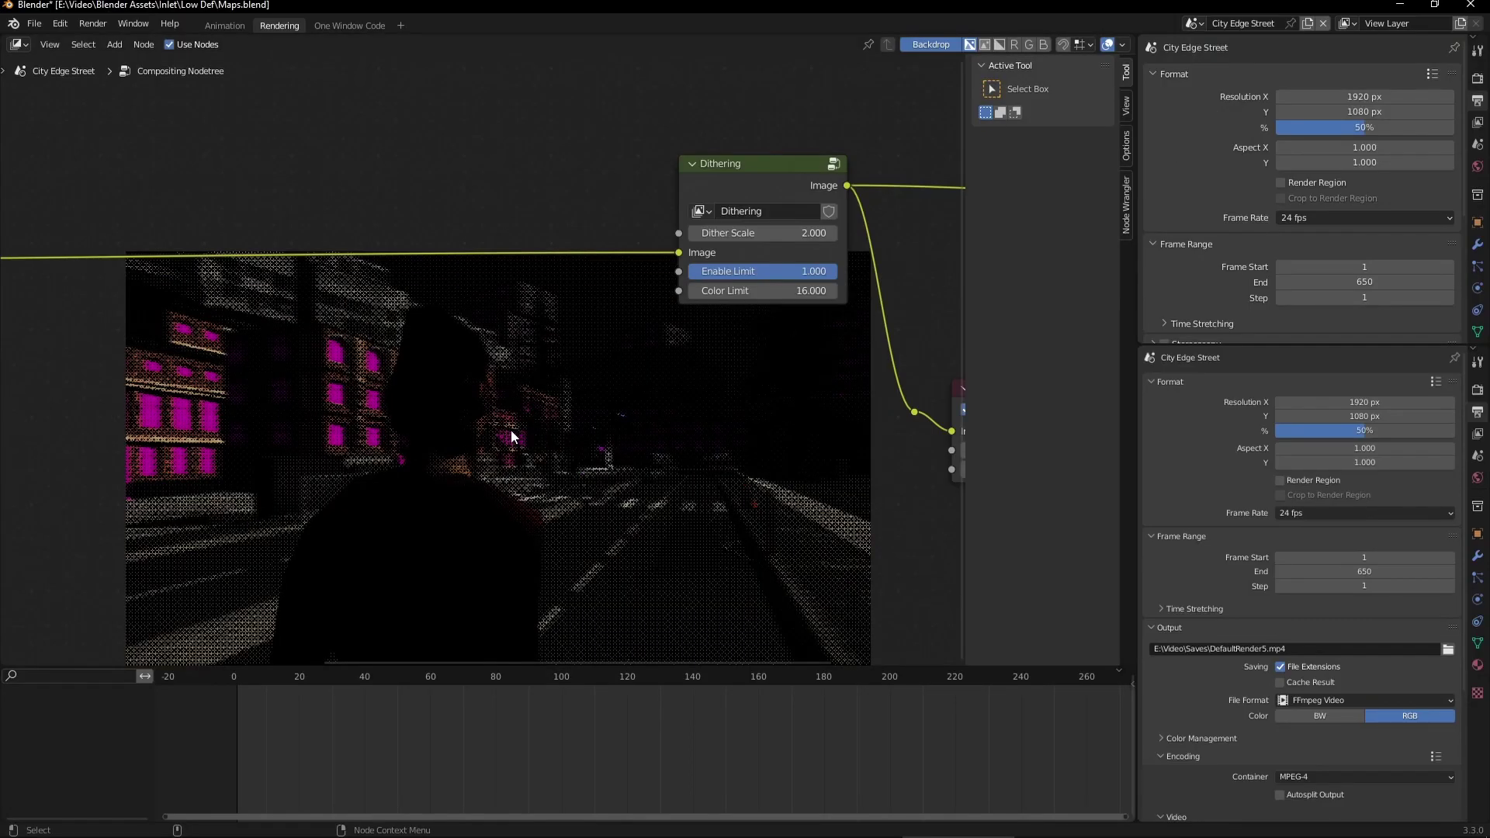
- Apply Dither Scale 1.000 on the Dithering node and pan the backdrop to inspect it
alt+middle_drag(504, 429, 458, 392)
text(1)
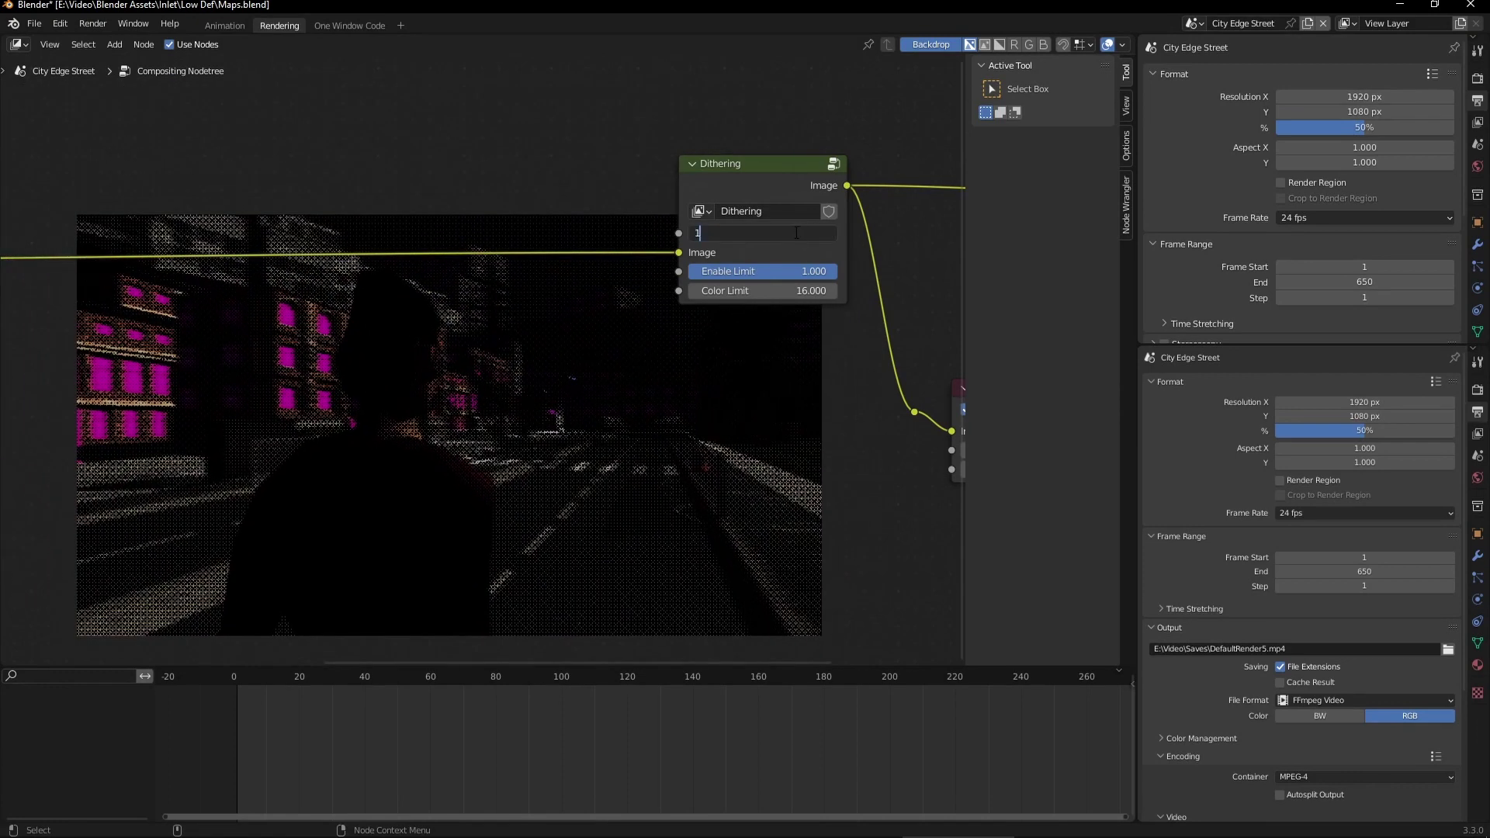
key(Return)
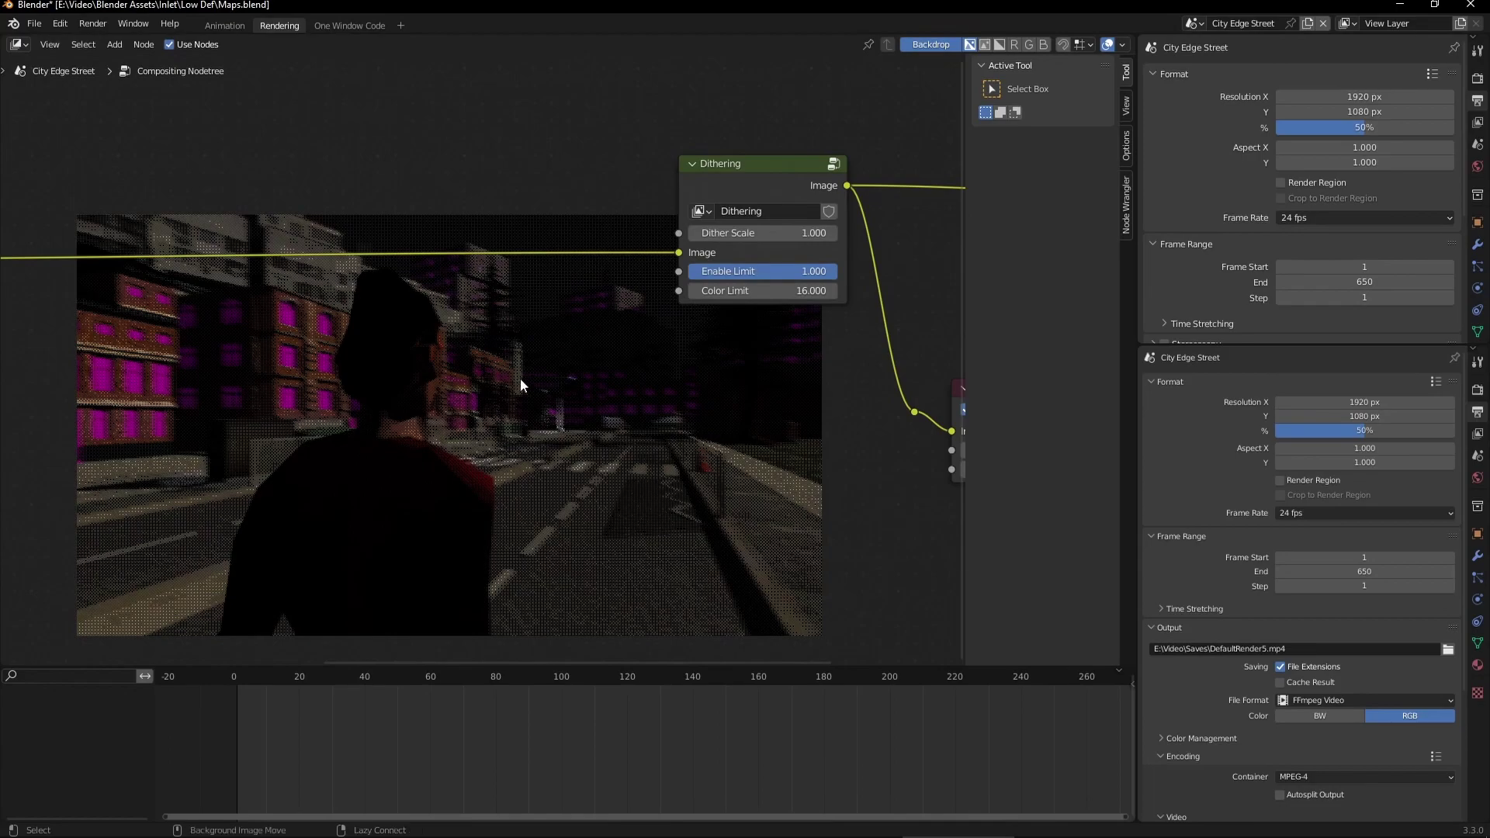
alt+middle_drag(520, 379, 523, 313)
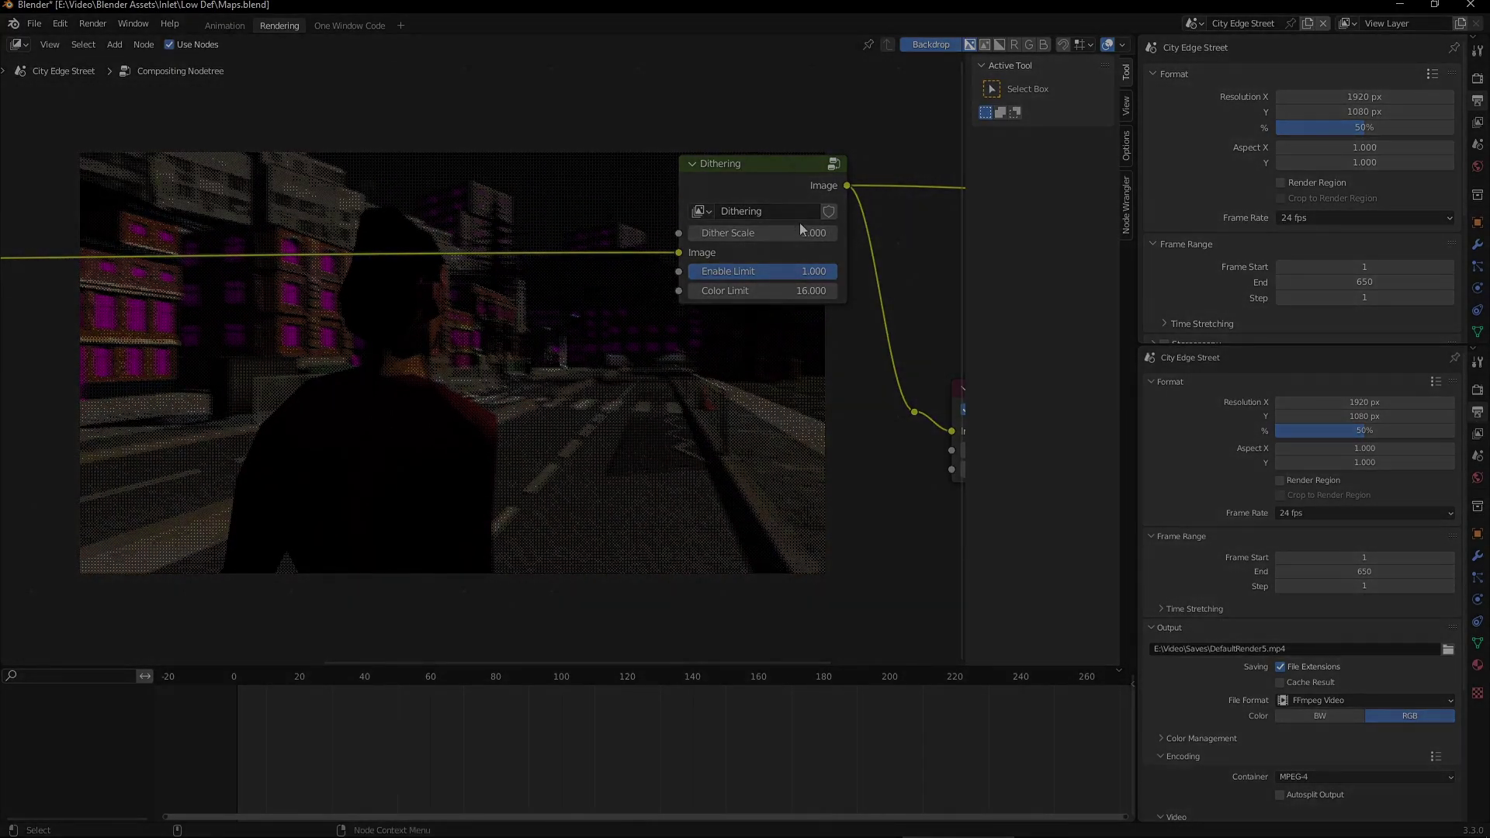